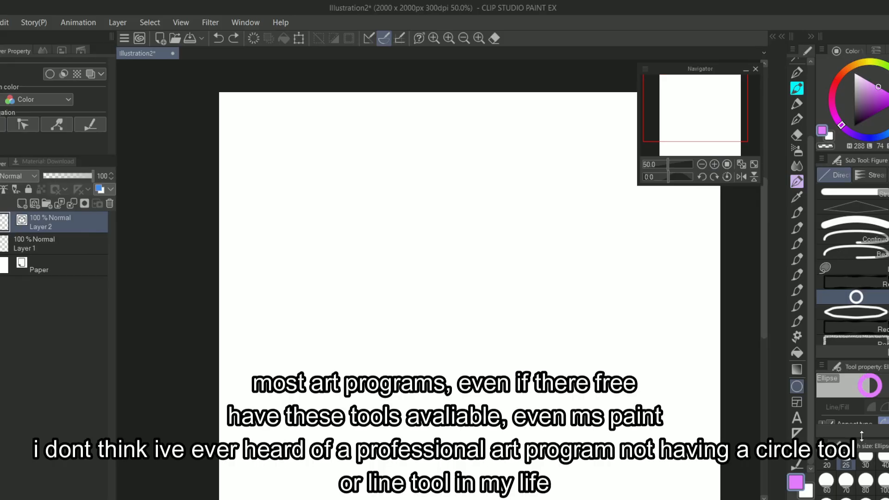
Step: Draw three outlined circles with the Ellipse figure tool: a large one, a small one inside it and one beside them
drag(250, 129, 443, 342)
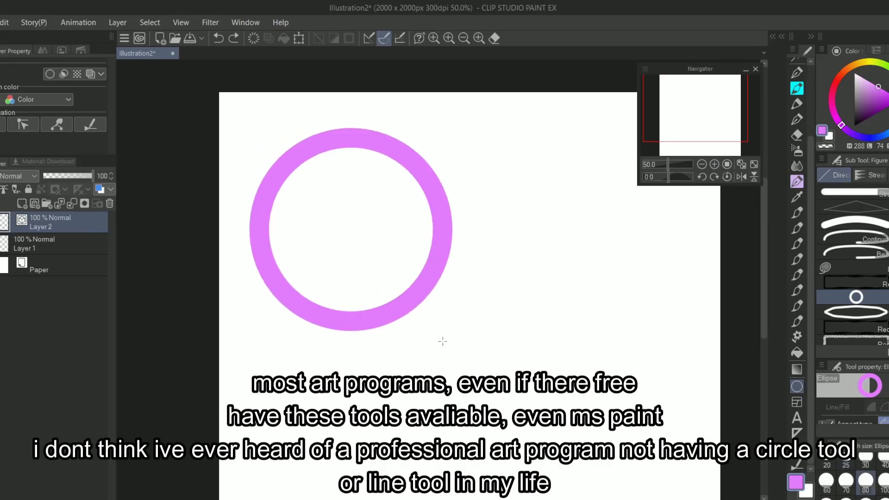
drag(301, 185, 404, 289)
key(ctrl+z)
drag(344, 222, 429, 275)
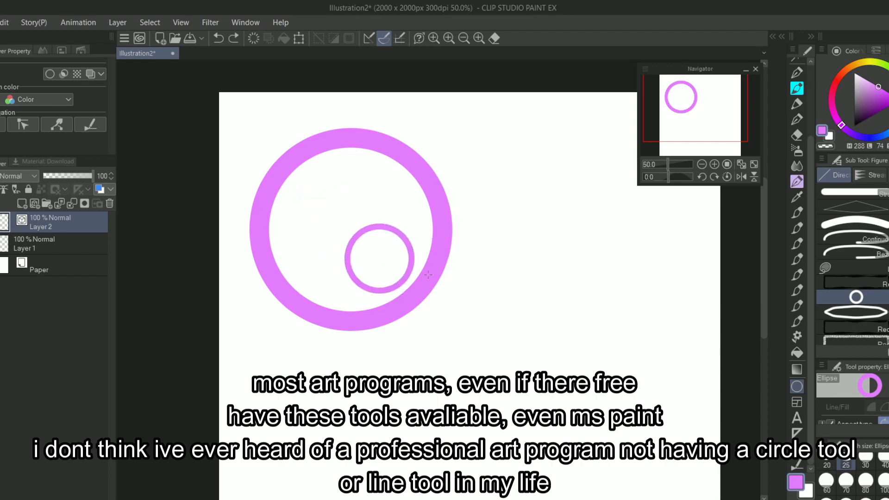
drag(503, 121, 681, 297)
Step: Draw two thick crossing strokes and a few dots with the Straight line tool
click(853, 222)
drag(495, 455, 482, 159)
drag(426, 349, 642, 455)
click(666, 432)
drag(665, 433, 714, 362)
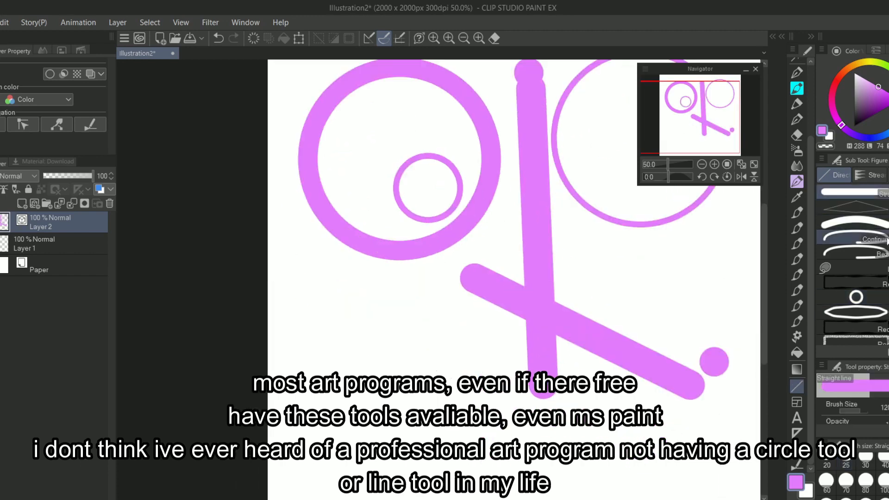
Step: Try two more crossing strokes with the line tools and undo all the test shapes
drag(320, 433, 542, 262)
drag(320, 270, 582, 431)
click(729, 222)
key(ctrl+z)
key(ctrl+z)
key(ctrl+z)
key(ctrl+z)
key(ctrl+z)
key(ctrl+z)
key(ctrl+z)
Step: Try a closed teardrop shape with the Bezier curve tool and undo it
click(853, 253)
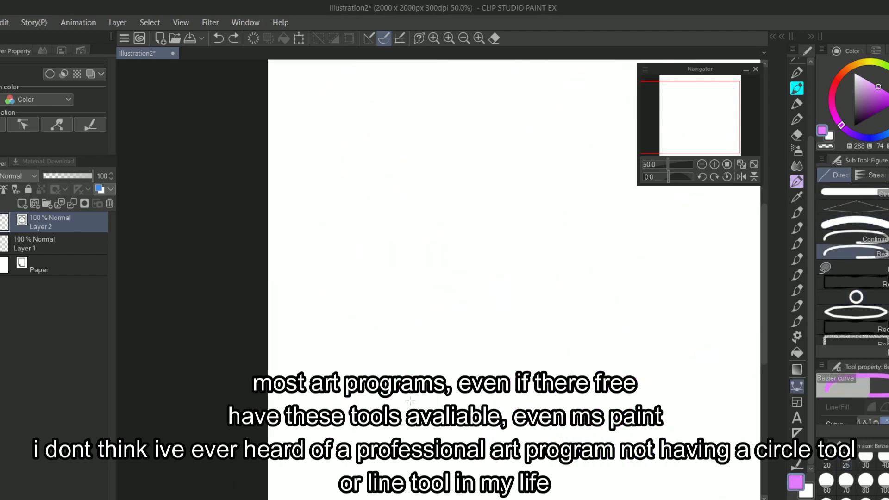
click(411, 402)
click(661, 252)
click(480, 155)
click(395, 309)
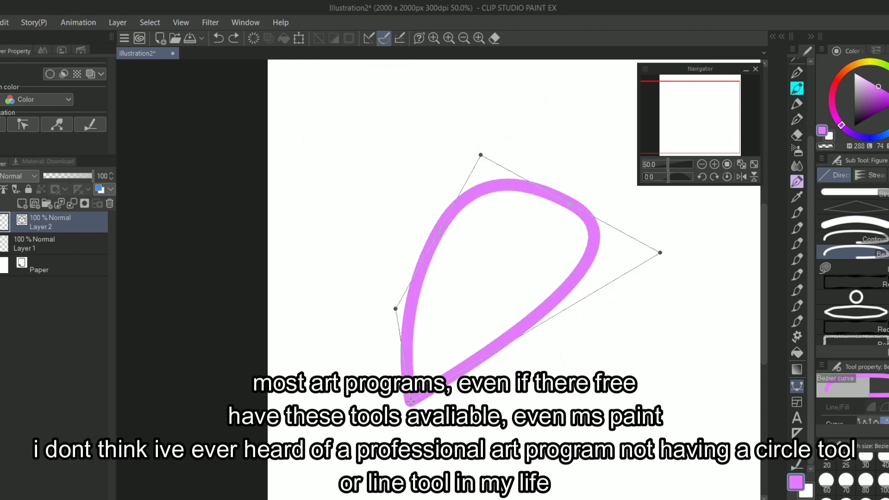
click(411, 401)
key(ctrl+z)
Step: Draw two freehand strokes with the first pen brush at a reduced brush size
click(853, 191)
click(703, 105)
scroll(797, 110, up, 1)
click(797, 111)
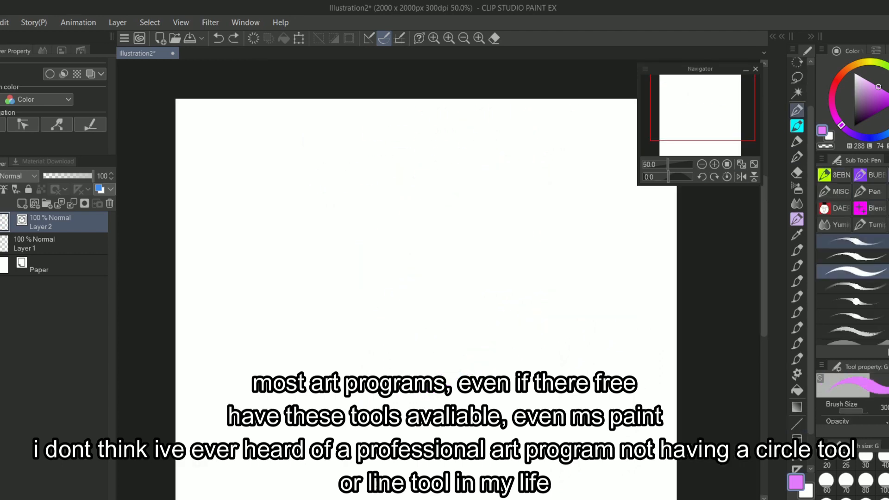
click(854, 241)
key(bracketleft)
key(bracketleft)
key(bracketleft)
key(bracketleft)
key(bracketleft)
key(bracketleft)
key(bracketleft)
key(bracketleft)
mouse_move(473, 216)
mouse_down()
mouse_move(449, 279)
mouse_move(555, 364)
mouse_up()
drag(500, 341, 543, 341)
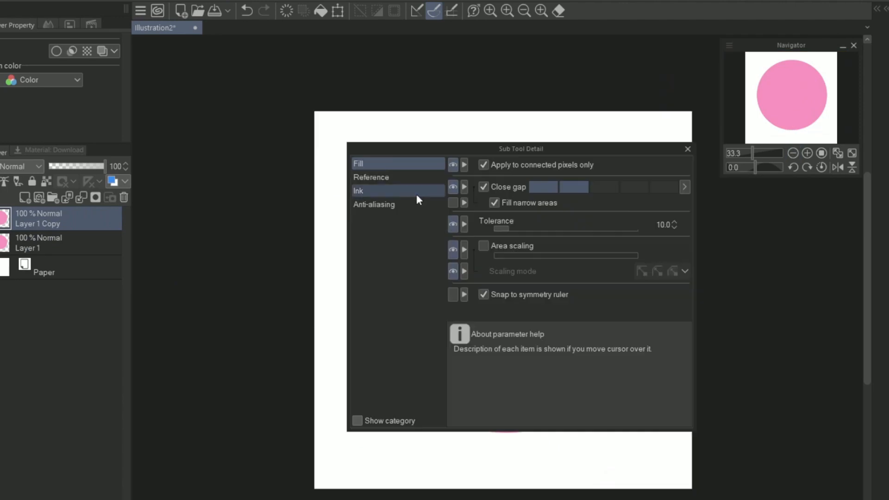
Step: Open the fill tool's reference settings, fill the inner circle light green and merge the fill into the circle copy
click(366, 177)
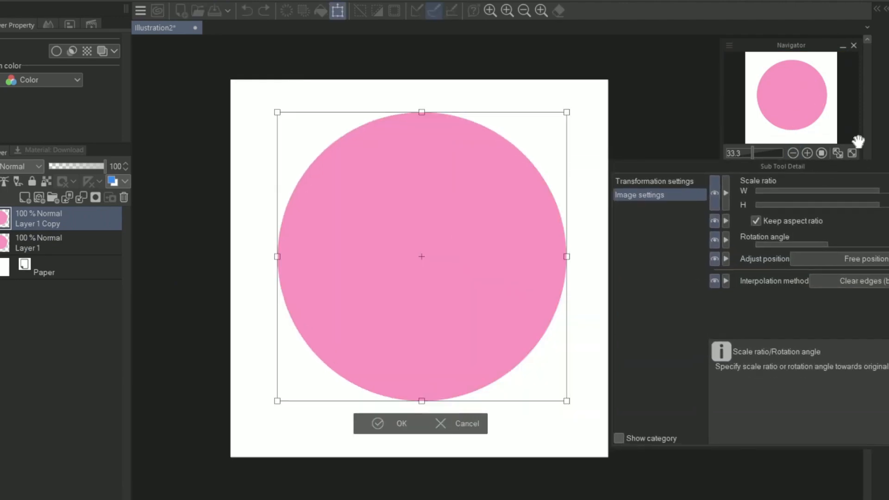
drag(567, 401, 462, 363)
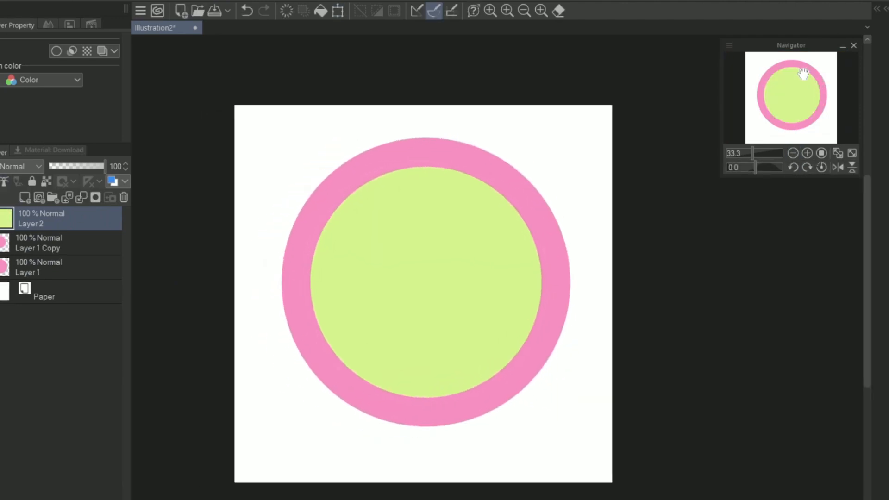
key(ctrl+e)
Step: Duplicate the light green circle layer and scale the copy down about its centre
right_click(111, 221)
click(139, 293)
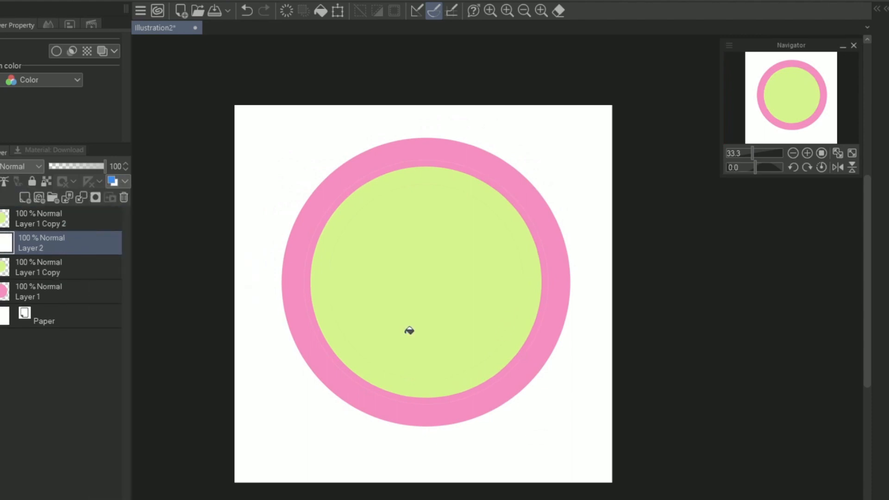
key(ctrl+t)
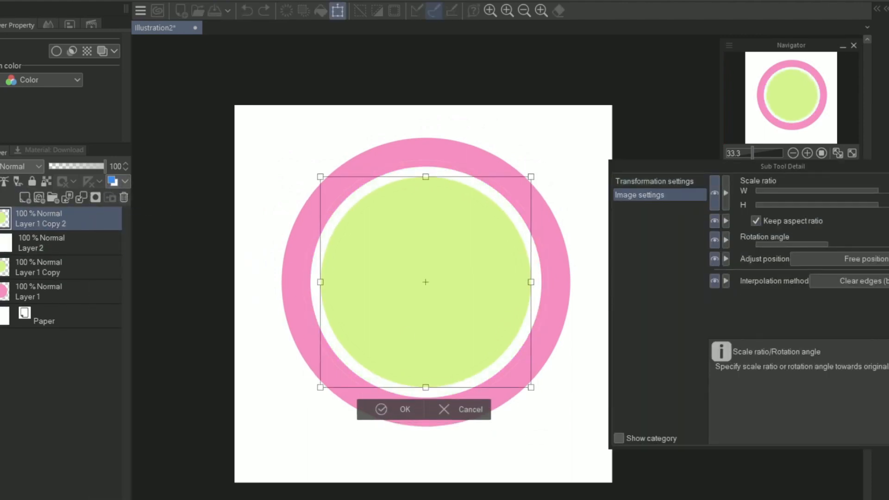
drag(879, 204, 876, 205)
click(382, 385)
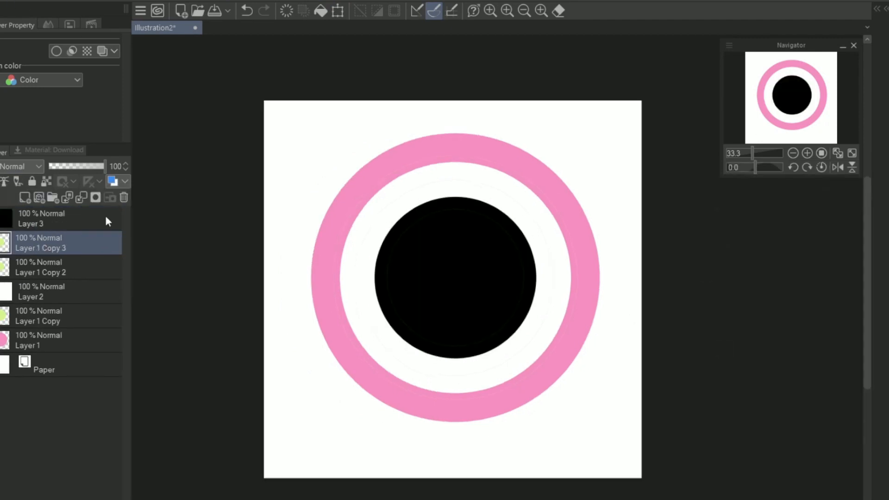
Step: Scale down the next white circle copy inside the light green circle, and the dark green circle inside that
key(ctrl+t)
drag(879, 205, 876, 205)
key(Return)
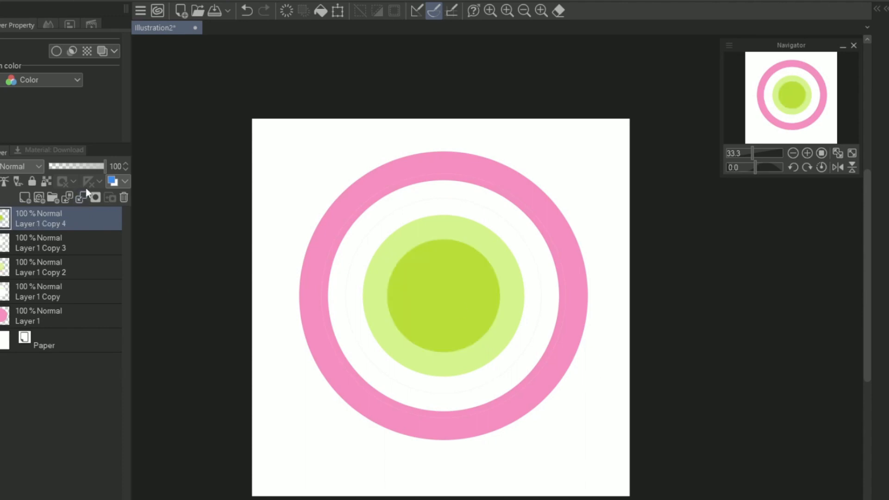
key(ctrl+t)
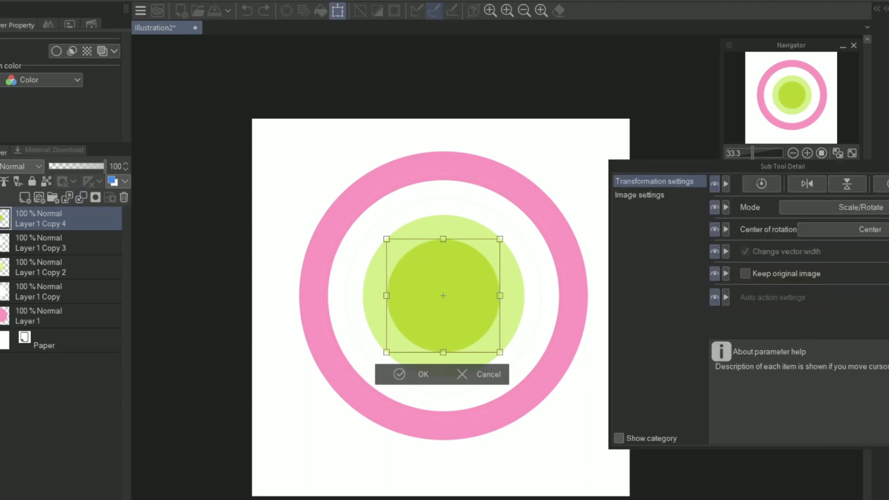
click(401, 368)
Step: Duplicate the large white circle layer, fill a new layer above it dark pink and merge it into the copy
click(83, 317)
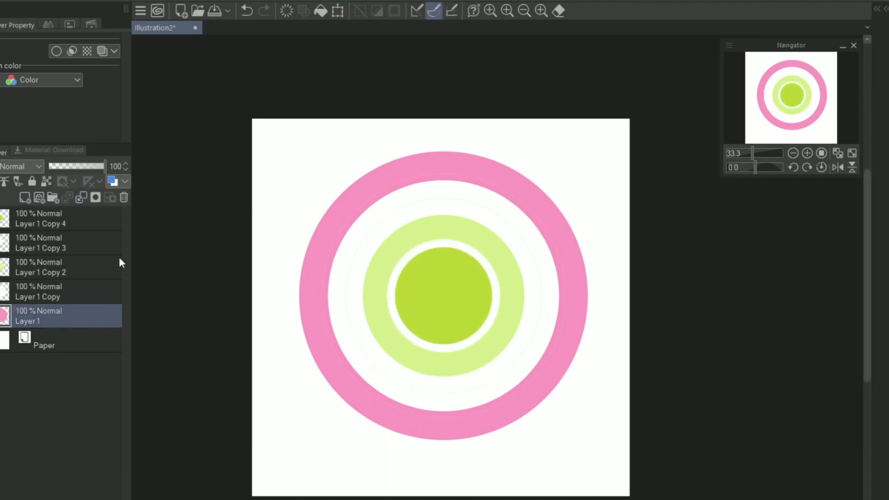
right_click(95, 317)
click(62, 219)
right_click(81, 317)
right_click(73, 294)
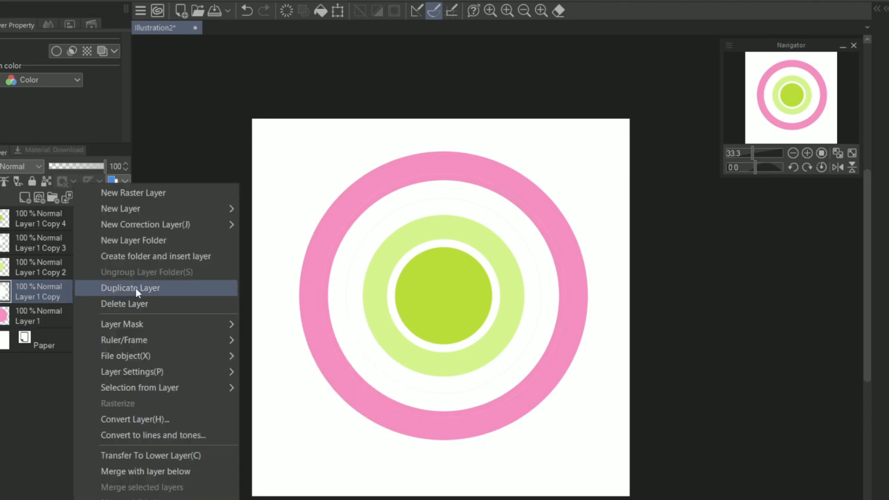
click(135, 288)
click(25, 198)
click(581, 340)
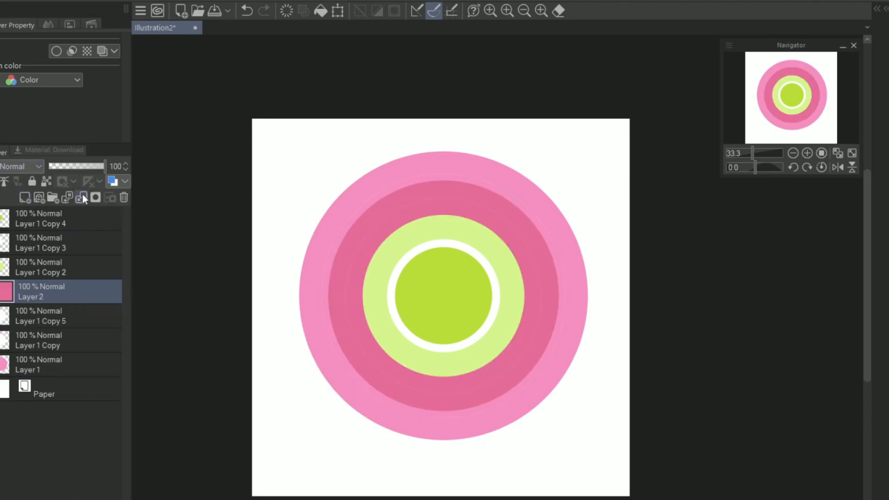
click(82, 198)
Step: Scale the dark pink circle down slightly to leave a thin white ring inside the outer pink ring
key(ctrl+t)
drag(781, 86, 791, 83)
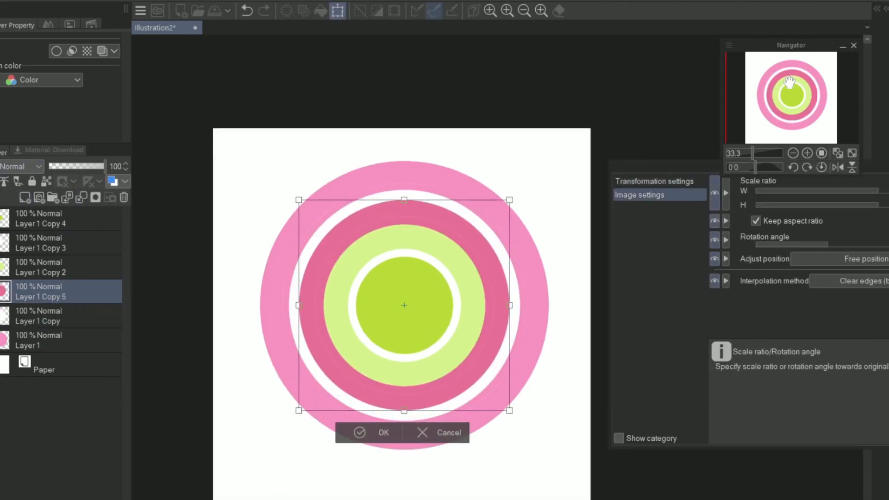
click(880, 191)
click(378, 435)
Step: Duplicate the dark pink circle layer and fill a new layer above the copy with white
click(21, 267)
right_click(56, 293)
click(119, 287)
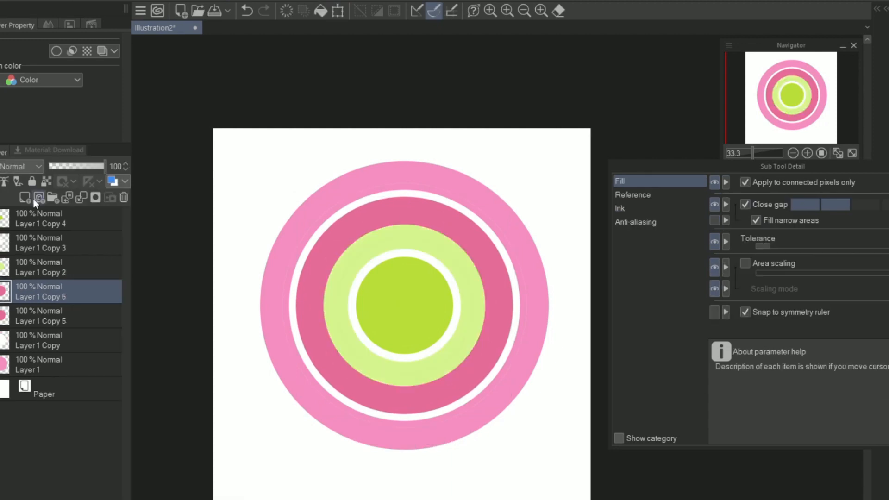
click(25, 198)
click(574, 324)
click(103, 311)
Step: Scale the duplicated circle down about its centre behind the light green ring
key(ctrl+t)
drag(880, 190, 878, 190)
drag(810, 85, 829, 94)
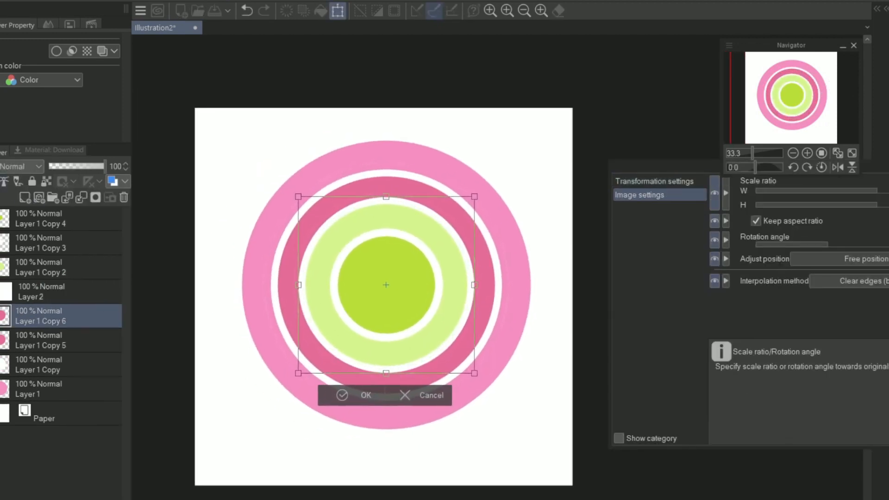
key(Return)
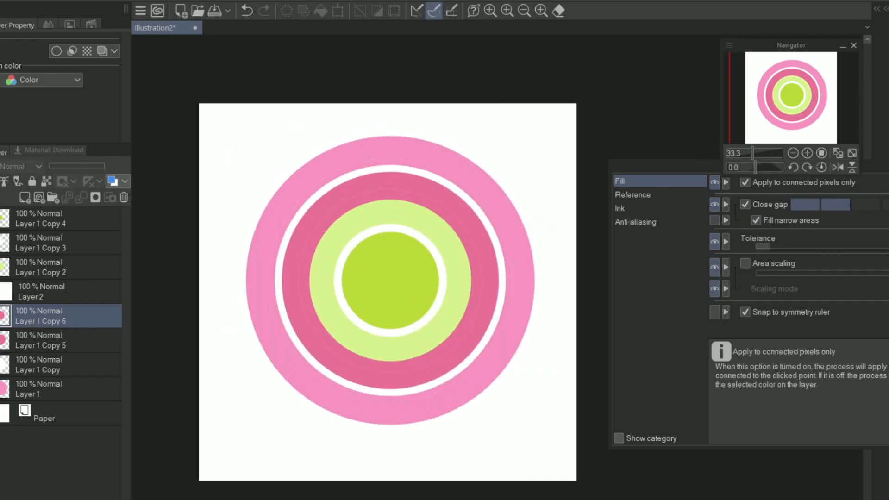
Step: Group all the circle layers above the paper into a new folder
click(76, 219)
shift+click(76, 389)
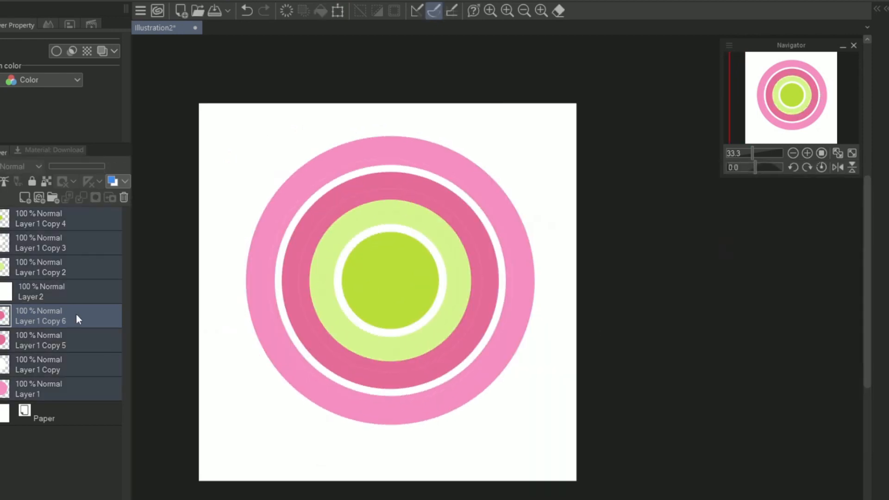
right_click(76, 314)
click(185, 242)
Step: Duplicate the base pink circle layer and move the copy out of the folder to the top of the stack
click(78, 408)
right_click(71, 409)
click(134, 151)
drag(69, 411, 60, 210)
click(3, 243)
Step: Add a new raster layer above the pink circle and duplicate the circle layer
click(24, 198)
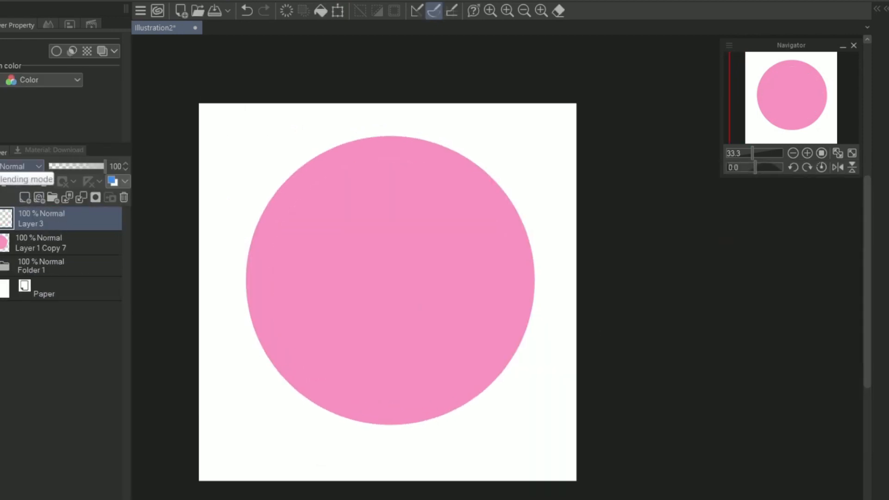
click(808, 153)
drag(843, 73, 822, 72)
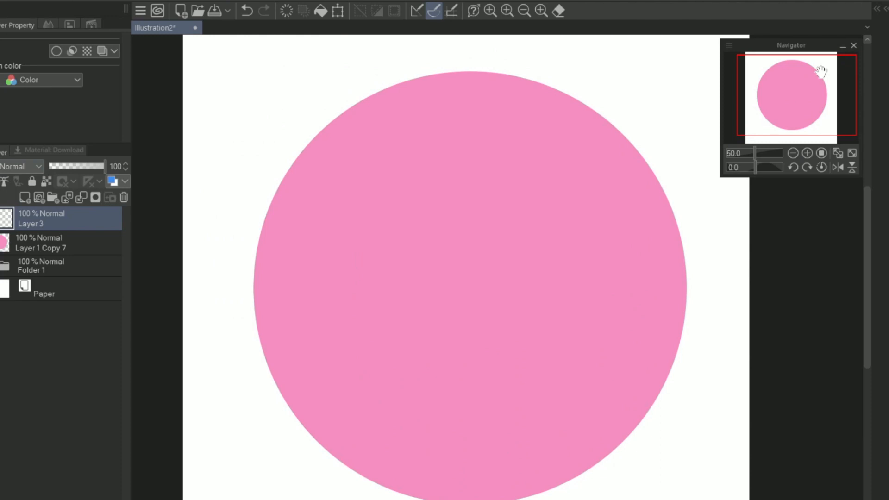
click(80, 250)
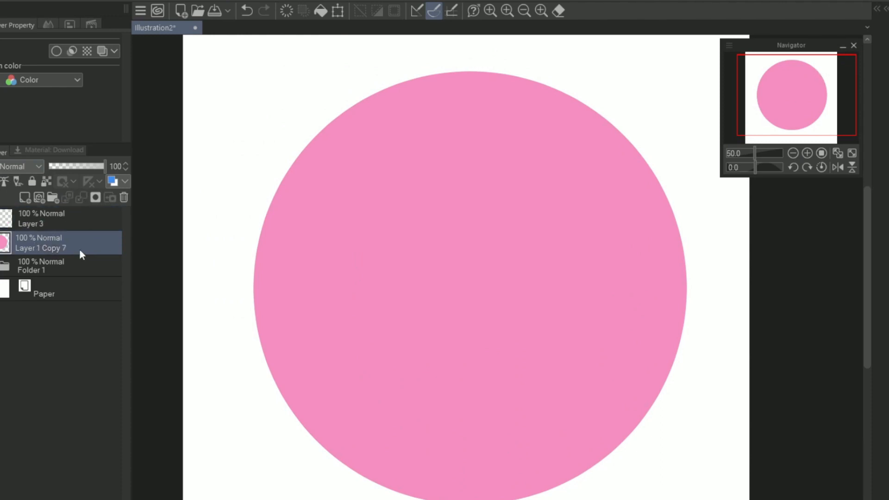
key(ctrl+c)
key(ctrl+v)
Step: Fill the new layer with white and merge it into the duplicated circle
click(90, 217)
click(419, 240)
click(88, 243)
click(88, 219)
click(88, 244)
click(88, 219)
click(82, 197)
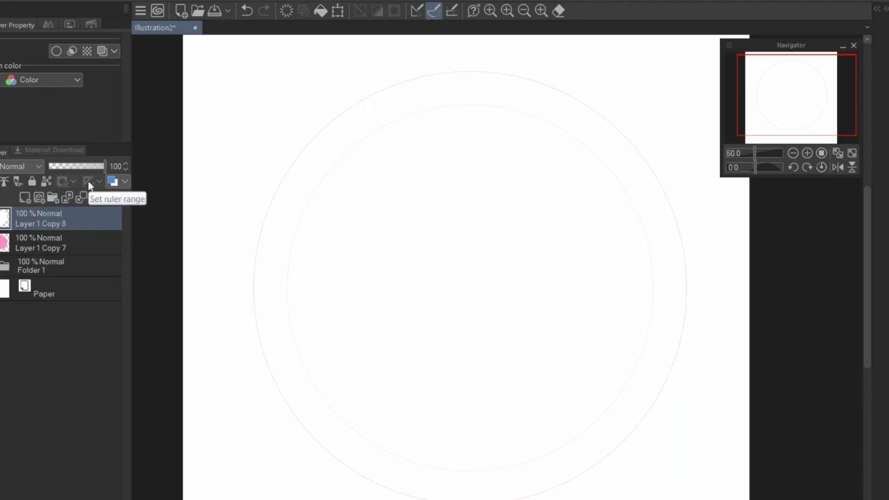
Step: Scale the white circle down about its centre to leave a wide outer pink ring
key(ctrl+t)
drag(254, 72, 277, 95)
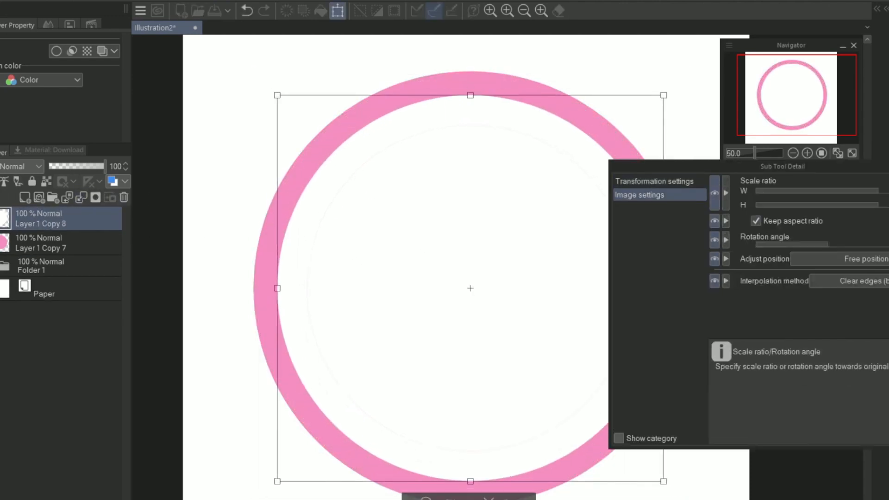
key(Return)
Step: Duplicate the white circle layer, fill a new layer above it pink and merge it into the copy
key(ctrl+c)
key(ctrl+v)
click(25, 198)
click(536, 425)
click(81, 198)
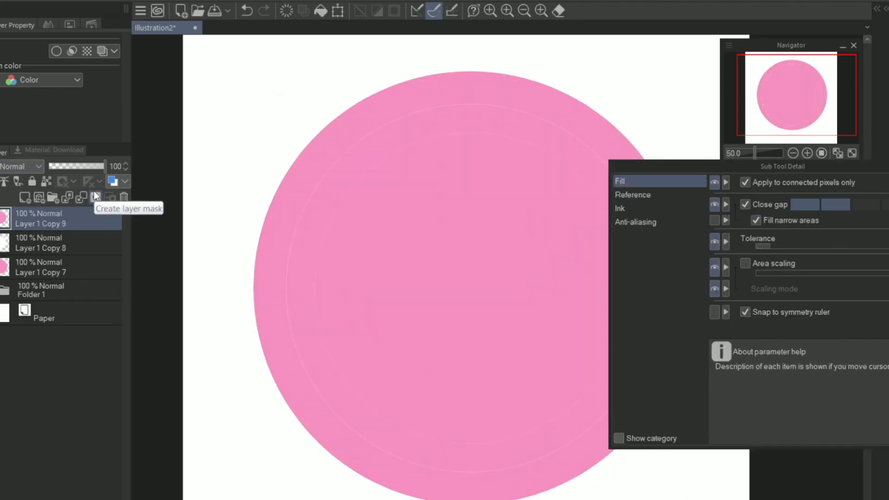
Step: Scale the new pink circle down about its centre to leave a white ring around it
key(ctrl+t)
drag(286, 104, 314, 132)
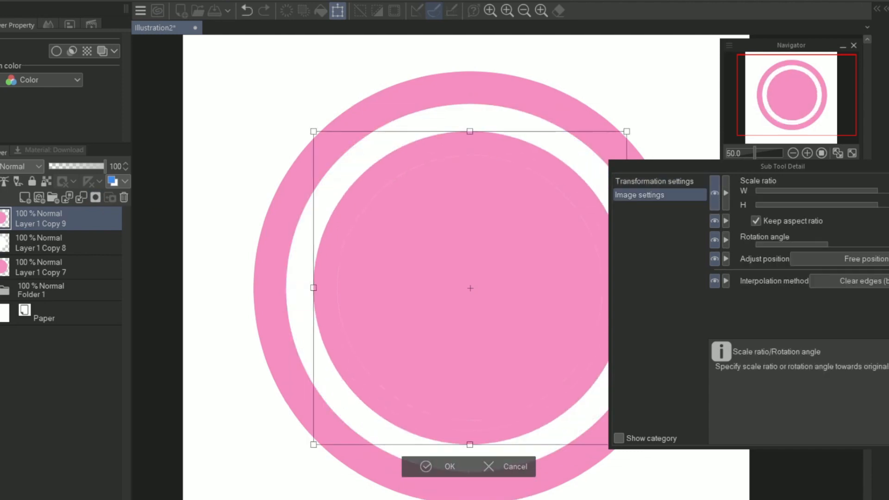
key(Return)
Step: Duplicate the inner pink circle layer, fill a new layer above it white and merge it into the copy
right_click(91, 221)
click(115, 258)
click(25, 198)
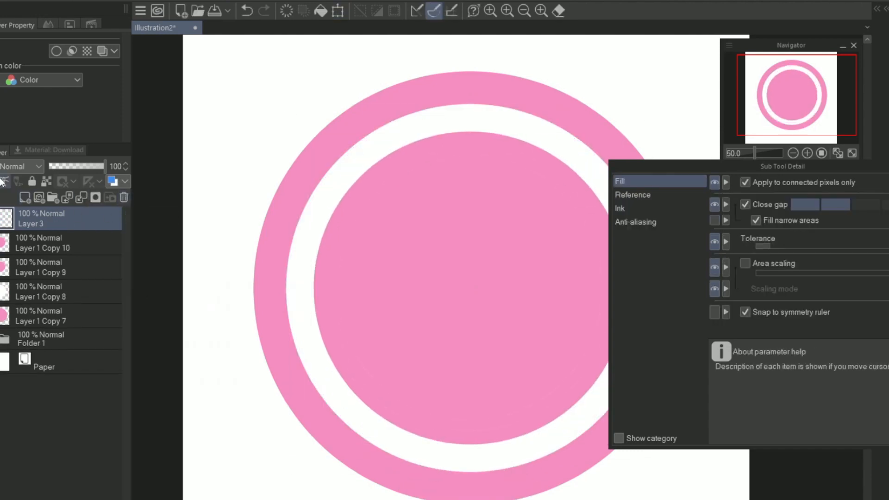
click(350, 399)
click(82, 198)
Step: Scale the white copy down slightly to leave a thin pink ring around it
key(ctrl+t)
drag(888, 191, 878, 191)
click(438, 448)
Step: Duplicate the innermost white circle layer, fill a new layer above it pink and merge it into the copy
right_click(79, 223)
click(104, 260)
click(25, 198)
alt+click(412, 479)
click(404, 384)
click(82, 198)
Step: Scale the innermost pink circle down slightly to leave a thin white ring around it
key(ctrl+t)
click(639, 195)
click(438, 437)
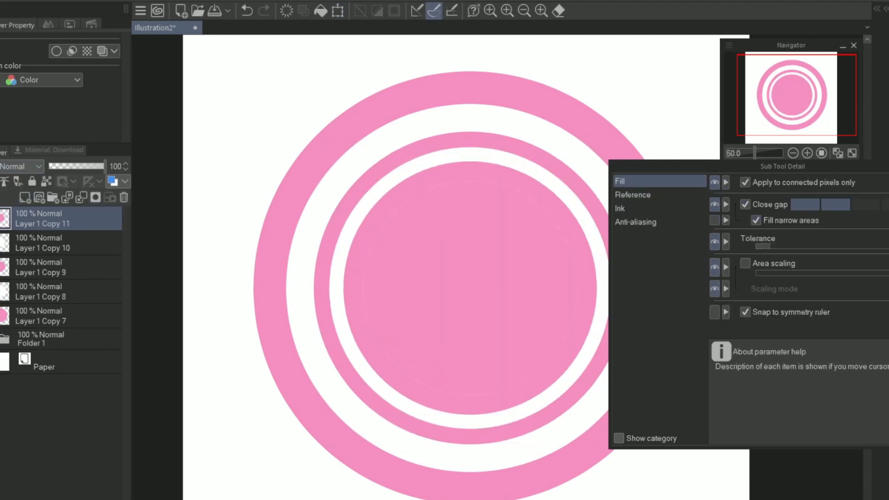
Step: Group the five pink and white circle layers into a new folder and duplicate that folder
click(888, 166)
shift+click(63, 316)
drag(62, 316, 54, 198)
click(4, 216)
right_click(77, 218)
click(104, 261)
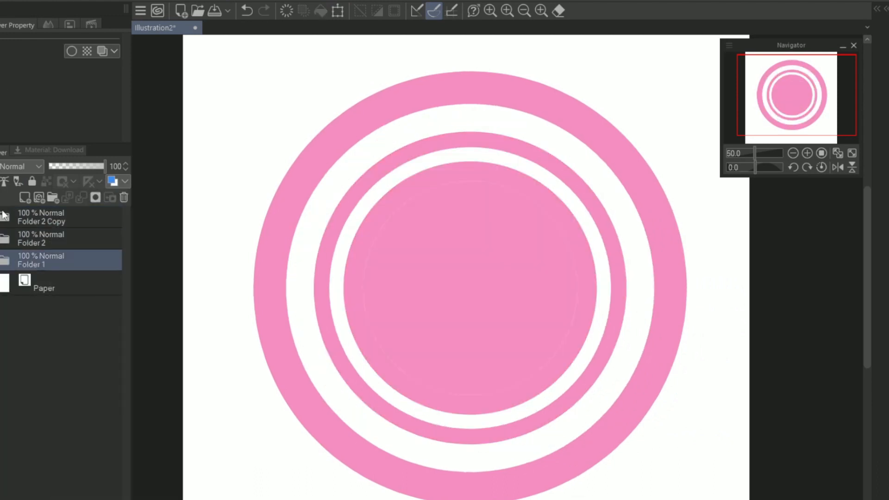
Step: Recolour the pink circles in the duplicated folder light green
click(4, 217)
click(70, 338)
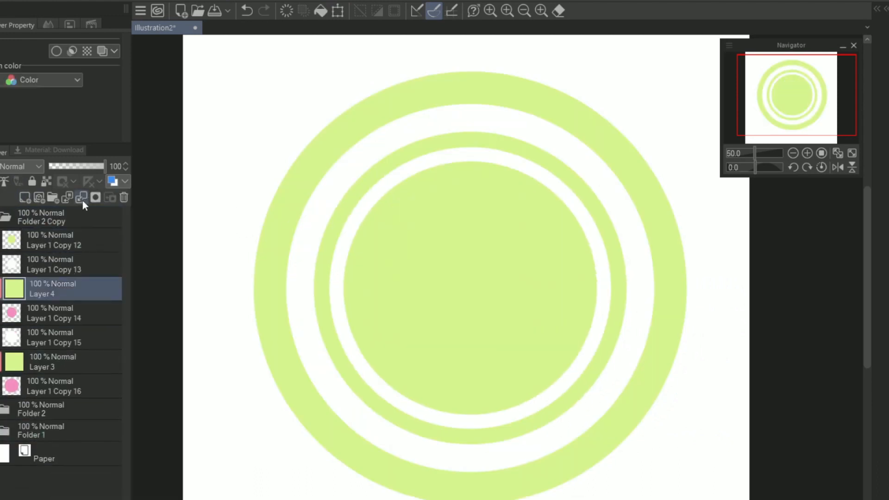
click(4, 216)
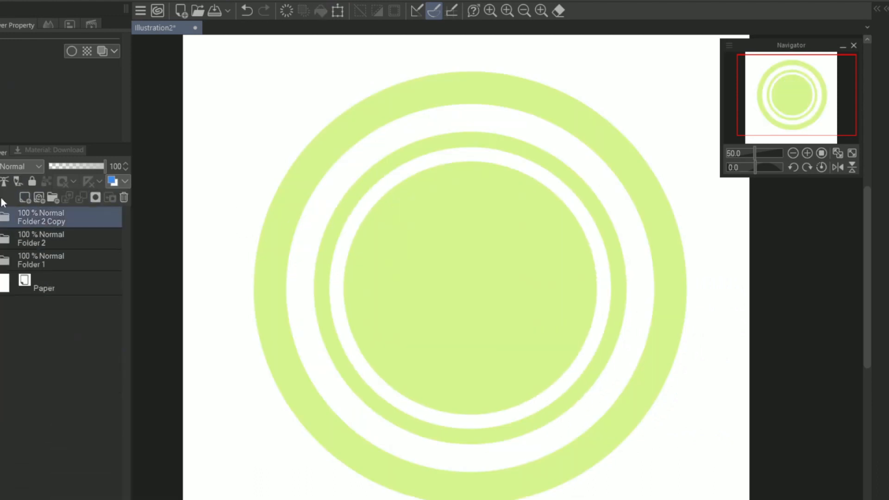
key(ctrl+minus)
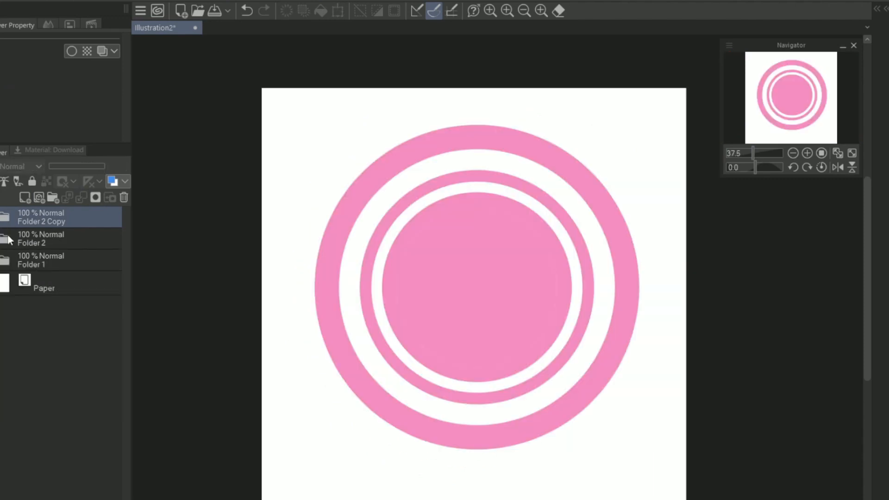
Step: Recolour the thin middle ring dark pink in the second folder copy
click(5, 239)
click(69, 310)
key(alt+Delete)
key(ctrl+e)
Step: Try a fill on a new layer above the centre circle, and discard that layer
click(45, 261)
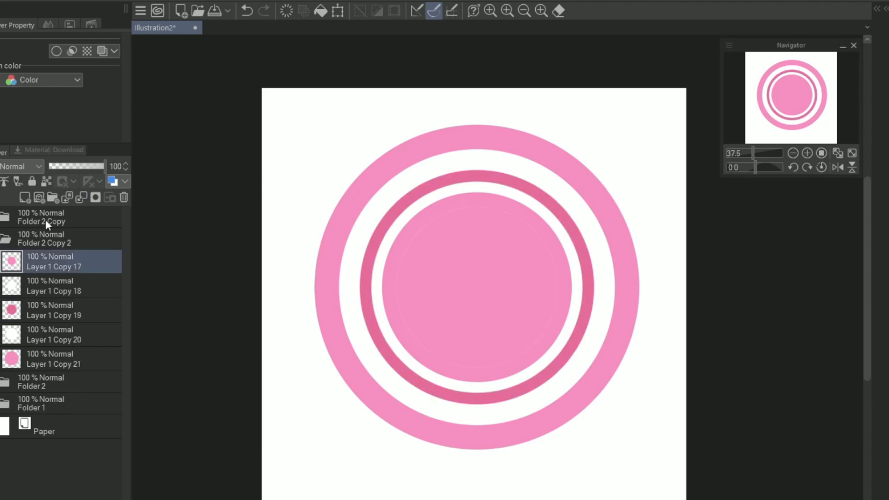
click(25, 197)
click(381, 185)
key(ctrl+z)
click(124, 198)
click(4, 239)
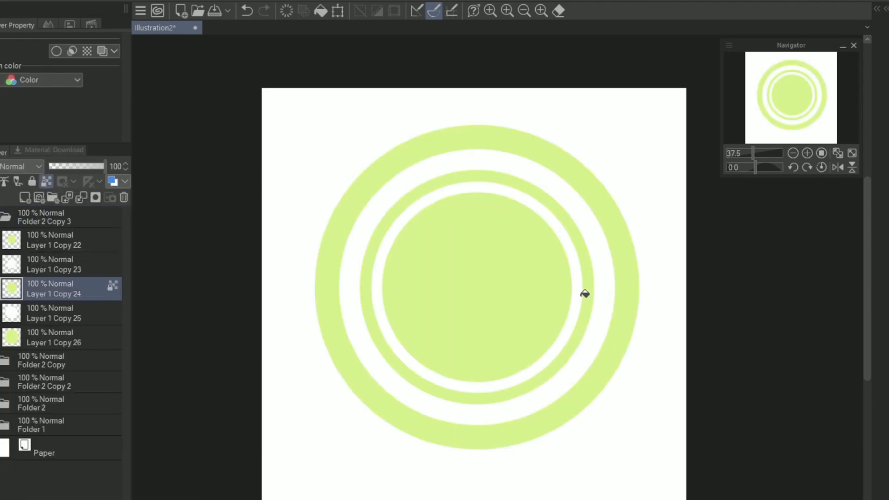
Step: Fill the thin middle ring with darker green in the newest folder copy, and collapse that folder
click(585, 293)
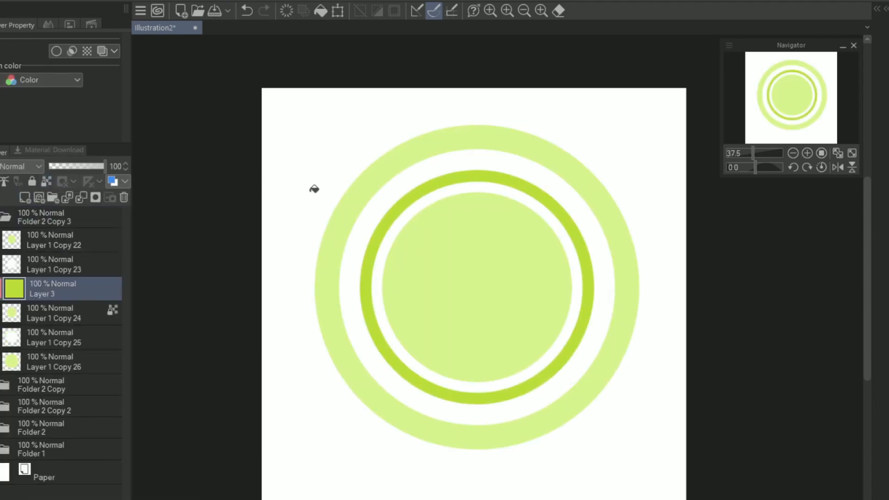
click(4, 216)
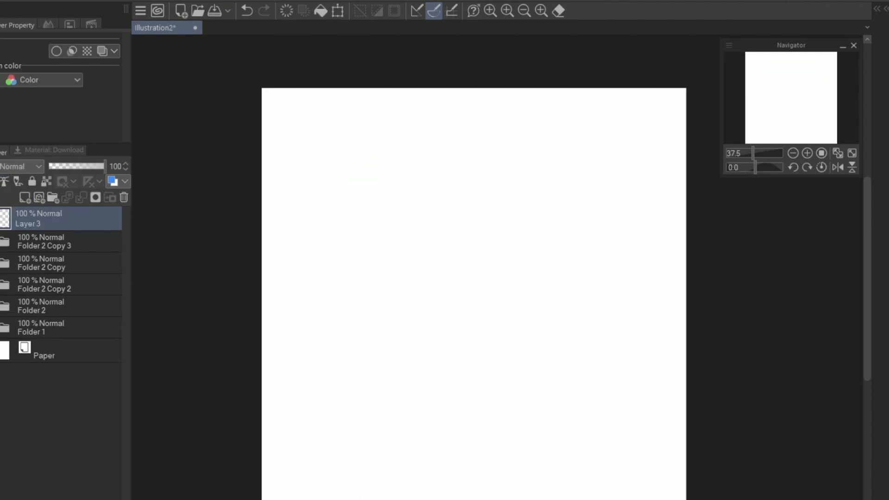
Step: Draw a large pink circle outline on the new layer and fill it around an off-centre white circle
drag(319, 120, 663, 461)
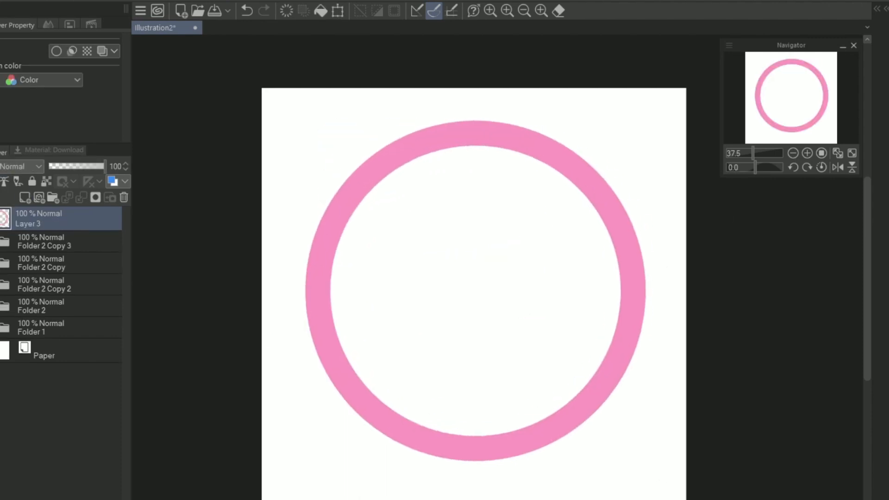
click(582, 335)
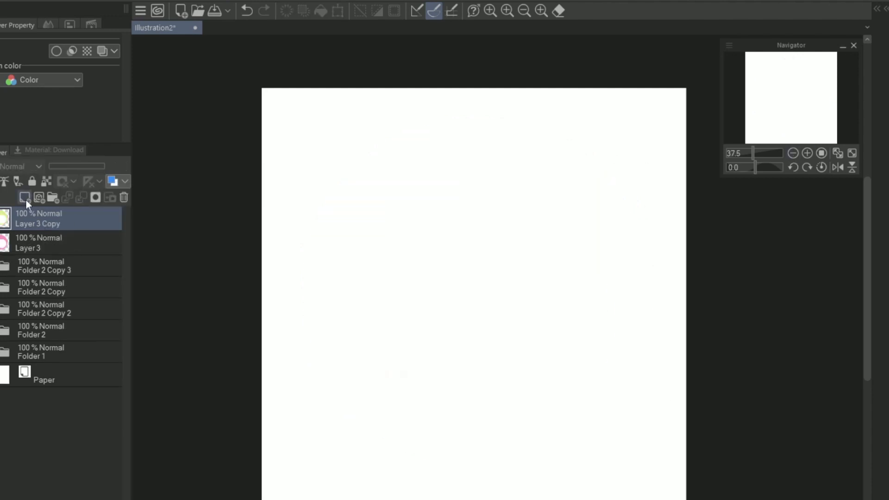
Step: Add a new top layer, and make copies of the off-centre circle designs with a small dark circle inside the white one
click(25, 197)
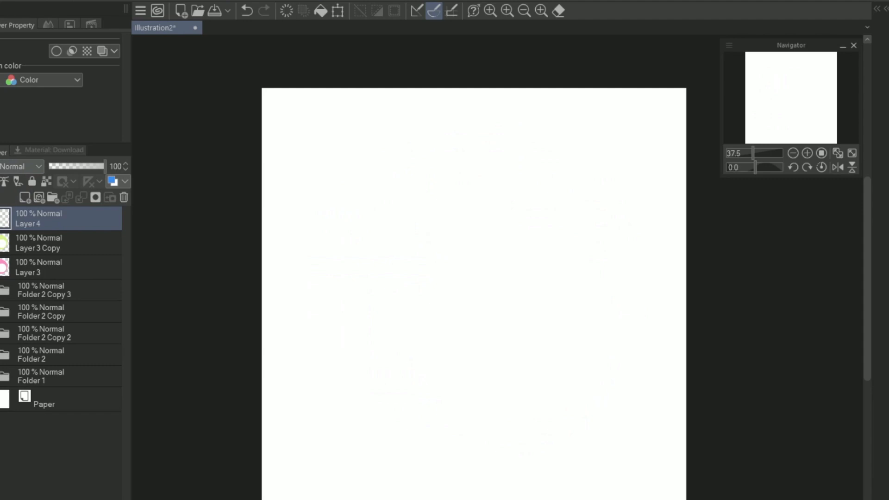
click(39, 265)
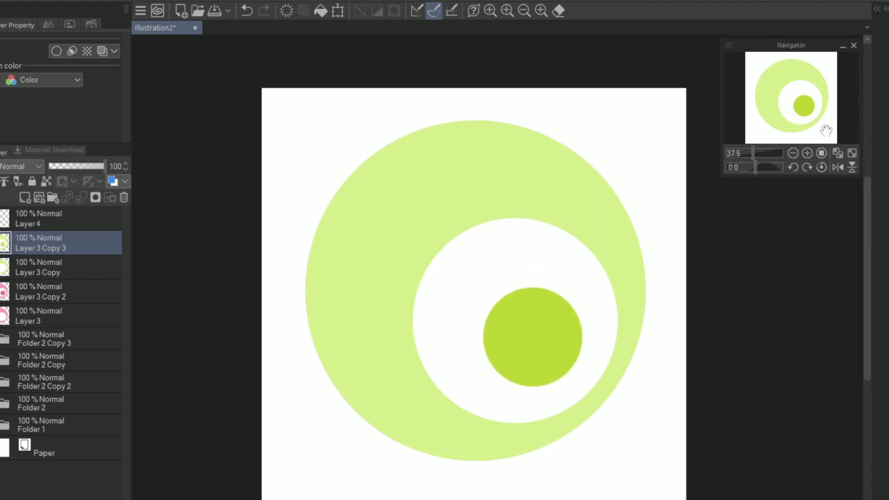
click(48, 206)
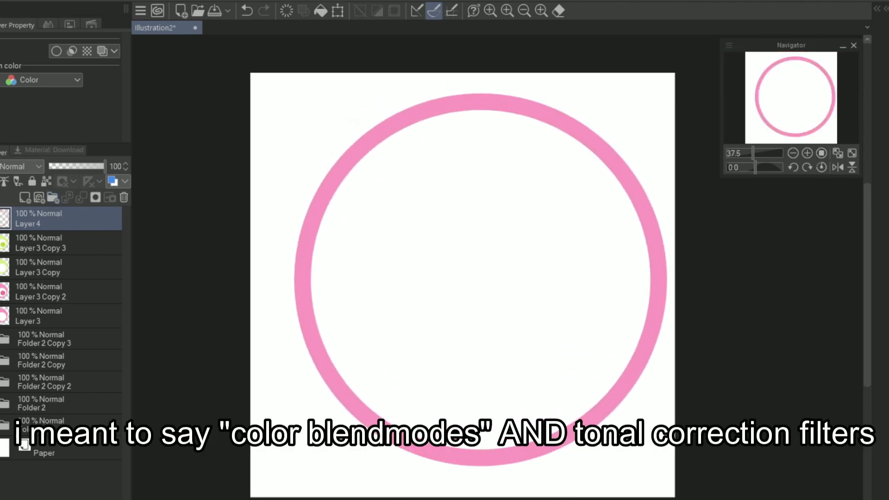
Step: Duplicate the large pink ring layer, set the copy to 90% opacity and scale it down inside the original
drag(634, 284, 636, 284)
right_click(64, 219)
click(132, 286)
click(125, 169)
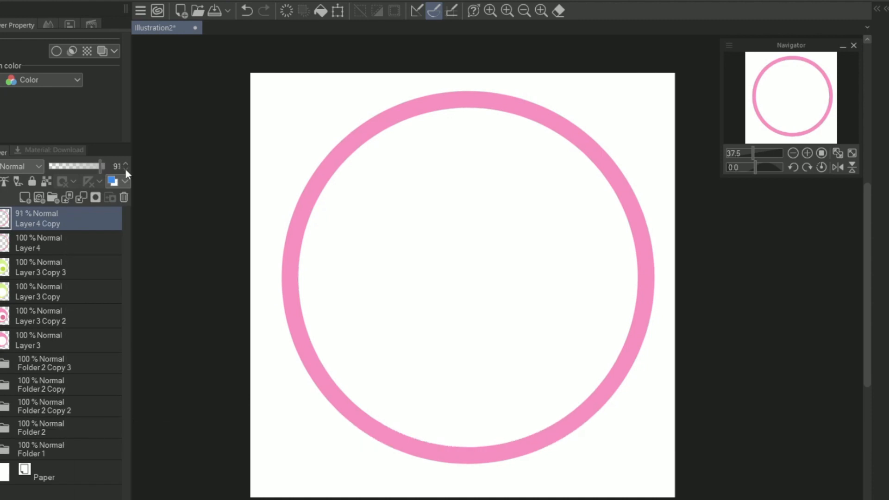
key(ctrl+t)
drag(888, 191, 878, 191)
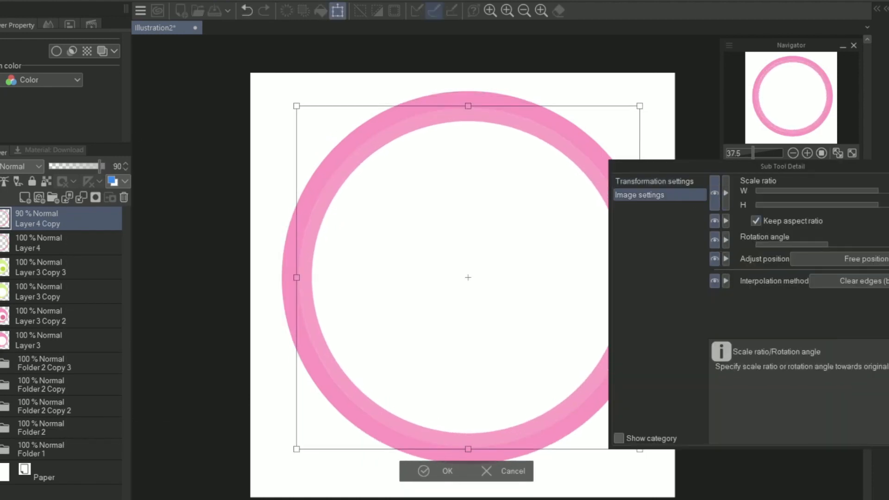
key(Return)
click(125, 169)
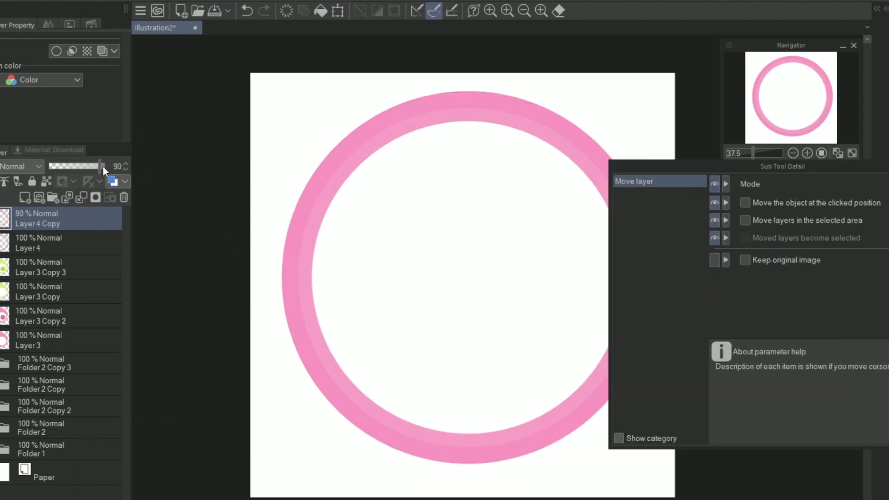
Step: Discard a trial layer and set the smaller ring copy's opacity back to 100%
click(25, 197)
click(888, 167)
click(123, 198)
click(105, 167)
Step: Duplicate the smaller ring, set the new copy to 90% opacity and scale it down further inside
right_click(64, 219)
click(133, 286)
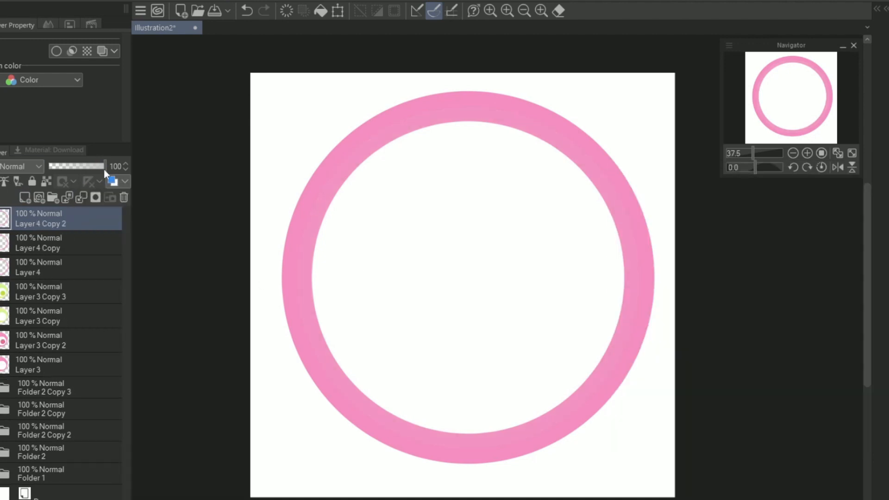
click(125, 169)
click(125, 169)
key(ctrl+t)
drag(888, 191, 878, 191)
click(440, 458)
Step: Lighten the middle ring using 89% layer opacity, discard a trial layer and return the opacity to 100%
click(61, 243)
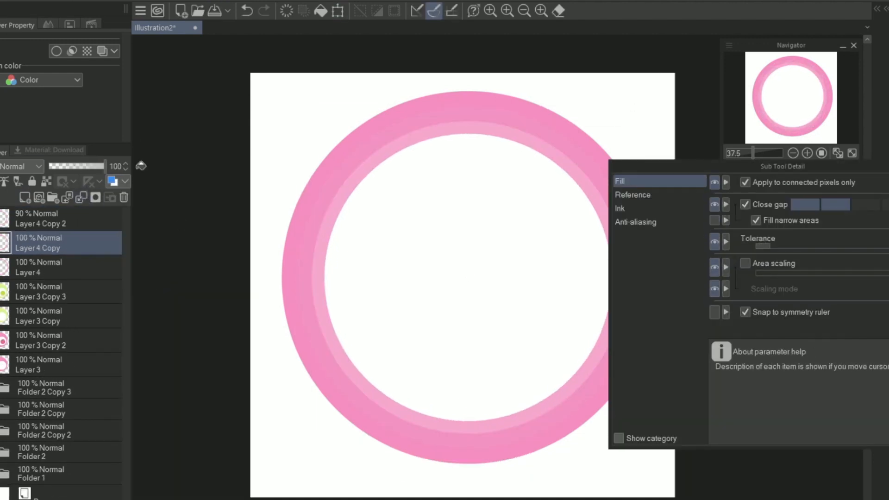
click(125, 169)
click(126, 169)
click(25, 198)
click(308, 320)
click(124, 198)
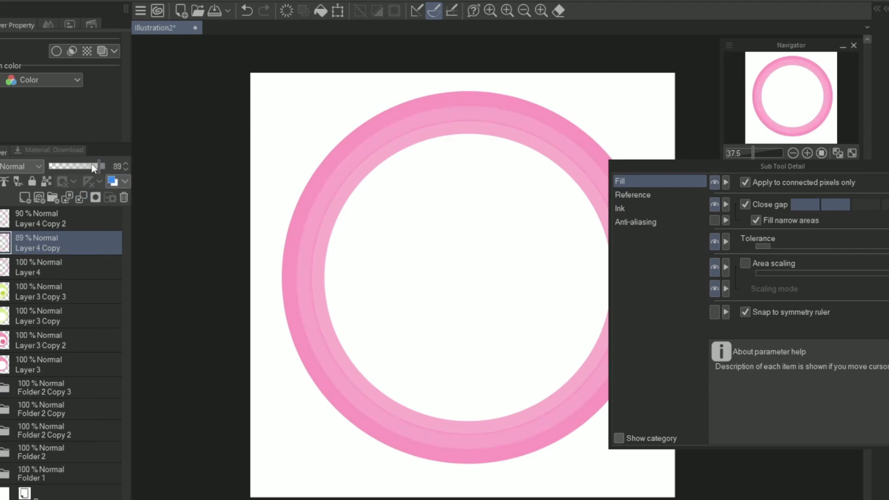
click(105, 167)
Step: Try moving the innermost ring layer, and undo the move
click(64, 218)
key(k)
drag(569, 245, 577, 258)
key(ctrl+z)
Step: Duplicate the middle ring layer, try merging the copy down, and reselect the innermost ring layer
click(74, 242)
right_click(81, 242)
click(88, 234)
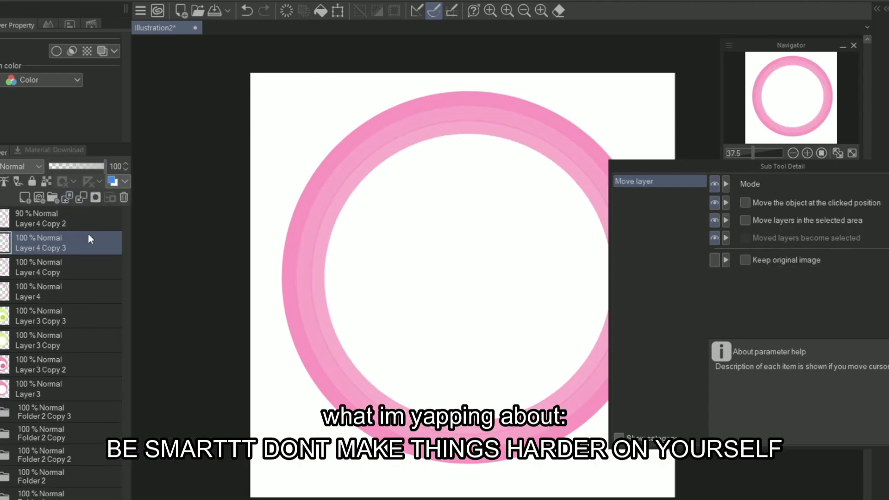
click(81, 198)
click(93, 167)
key(ctrl+z)
click(69, 219)
click(887, 167)
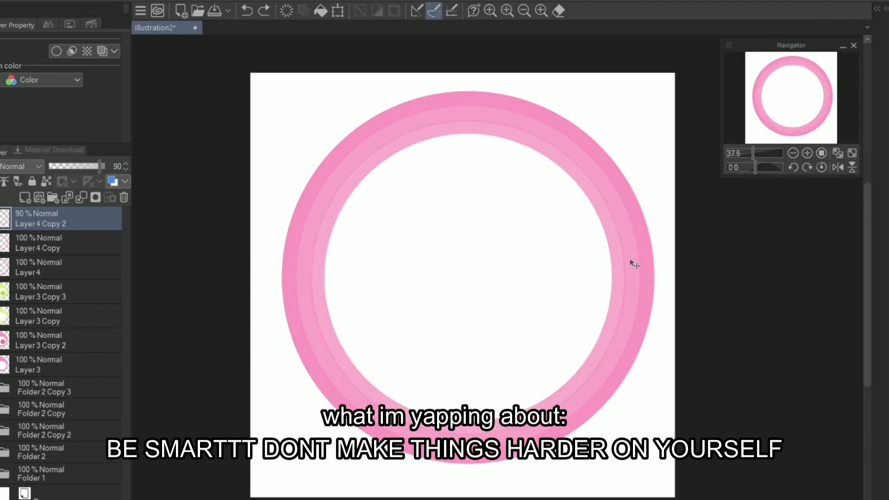
Step: Copy and paste the middle ring layer
click(74, 242)
key(ctrl+c)
key(ctrl+v)
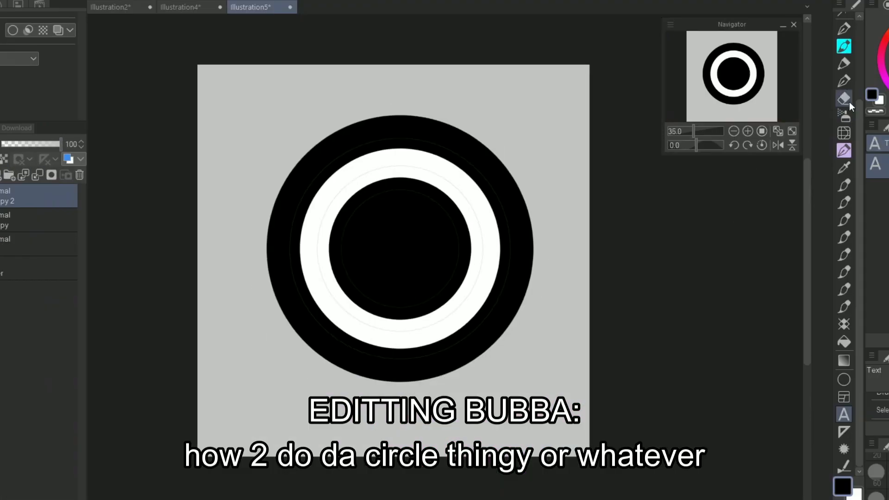
Step: Hide the finished black and white example circles in Illustration5 to leave an empty grey canvas
click(844, 46)
scroll(508, 371, up, 1)
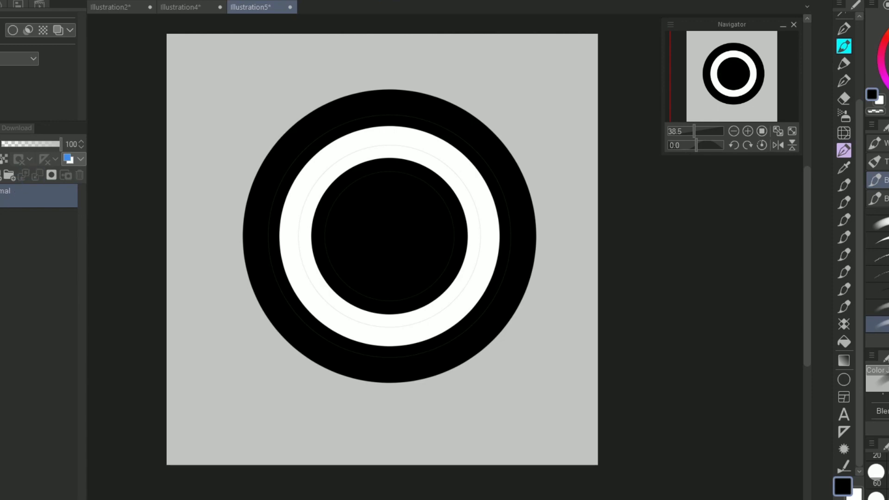
click(1, 196)
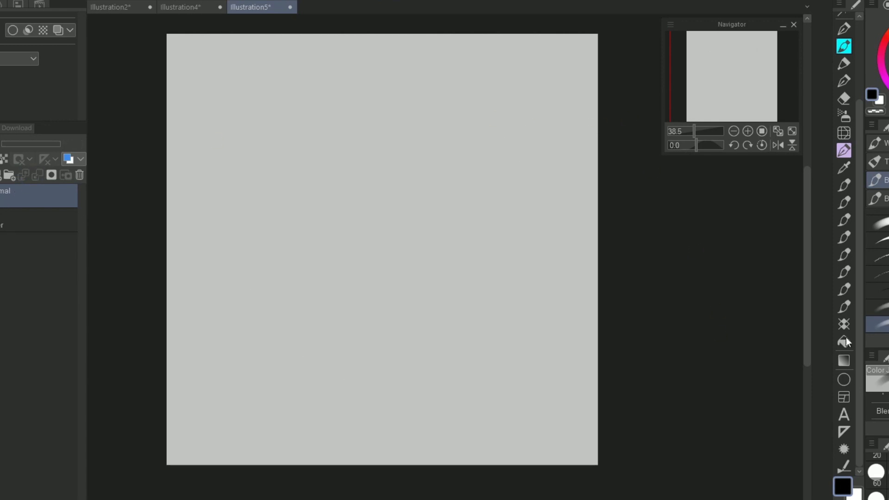
Step: Draw a large black circle outline with the Ellipse tool and fill its inside with black
click(844, 380)
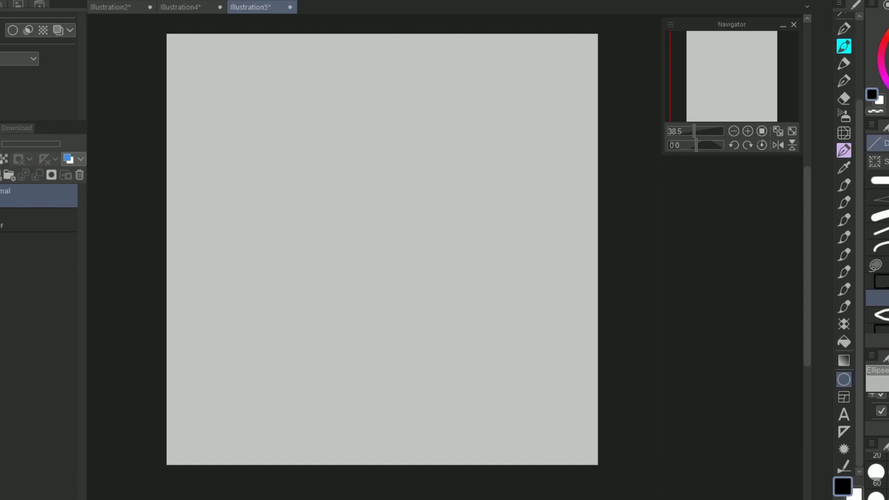
drag(238, 103, 537, 428)
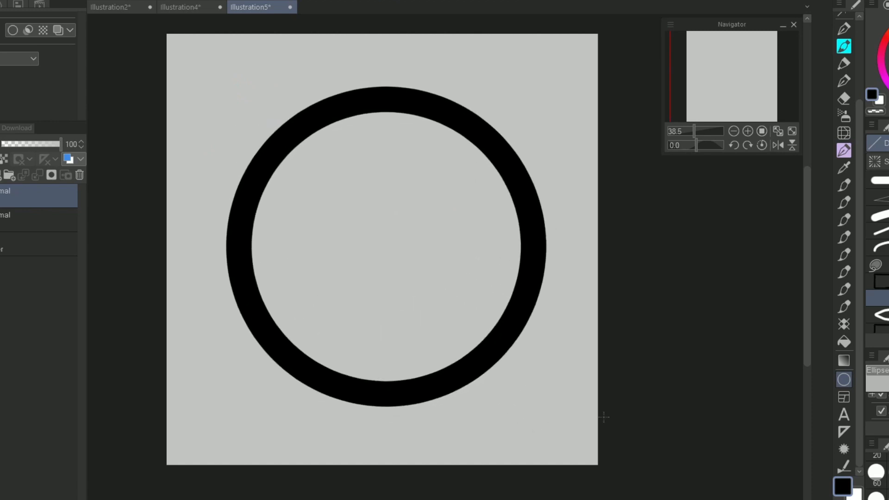
scroll(596, 429, down, 1)
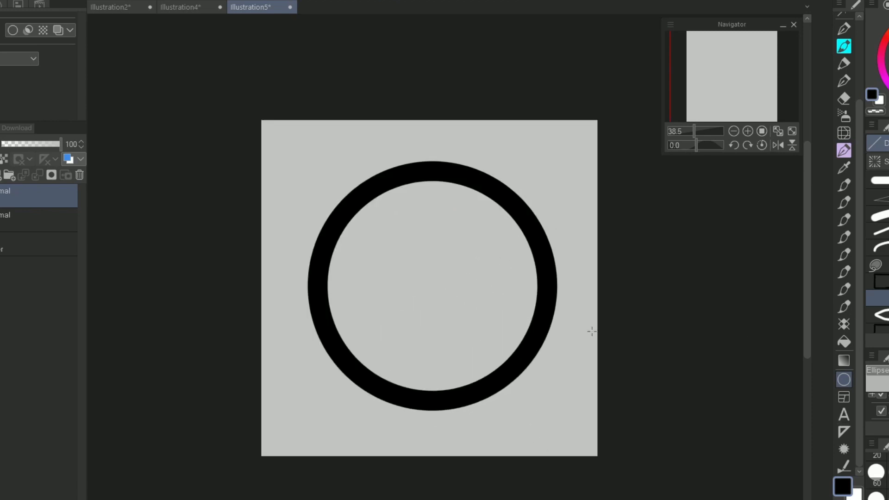
scroll(592, 331, up, 1)
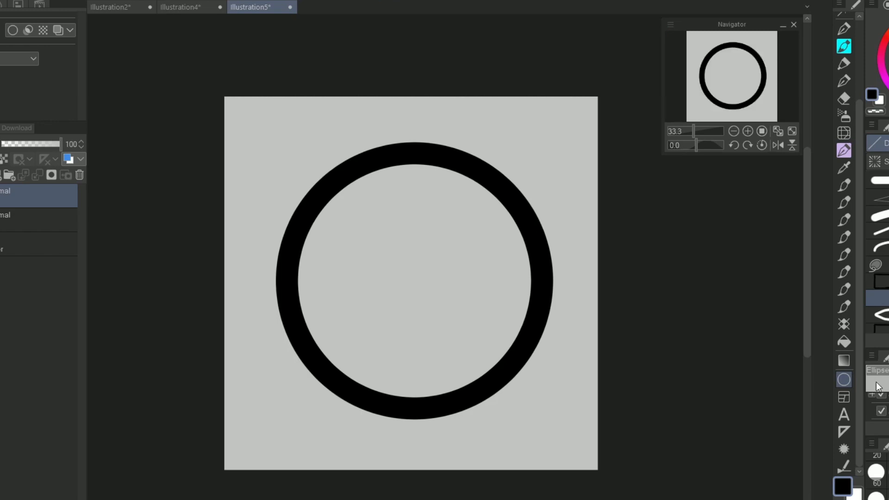
click(844, 342)
click(380, 315)
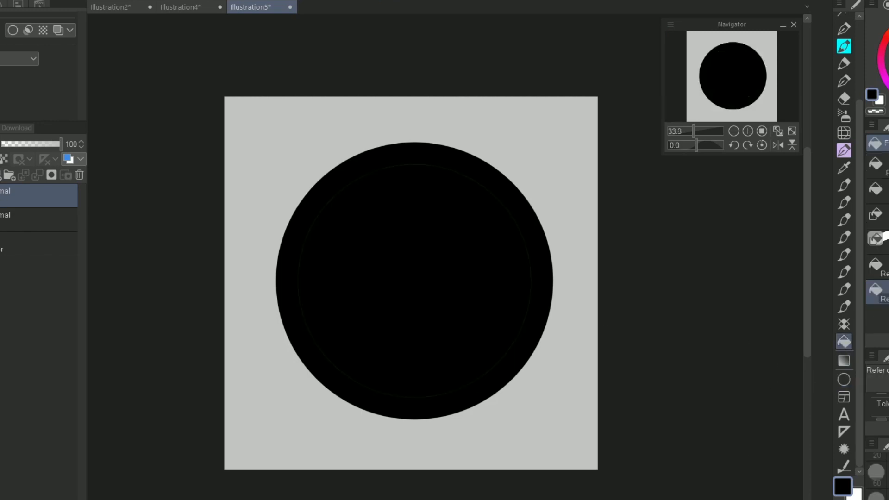
Step: Duplicate the black circle layer, fill the circle white on a new layer and merge it into the copy
right_click(9, 195)
click(96, 260)
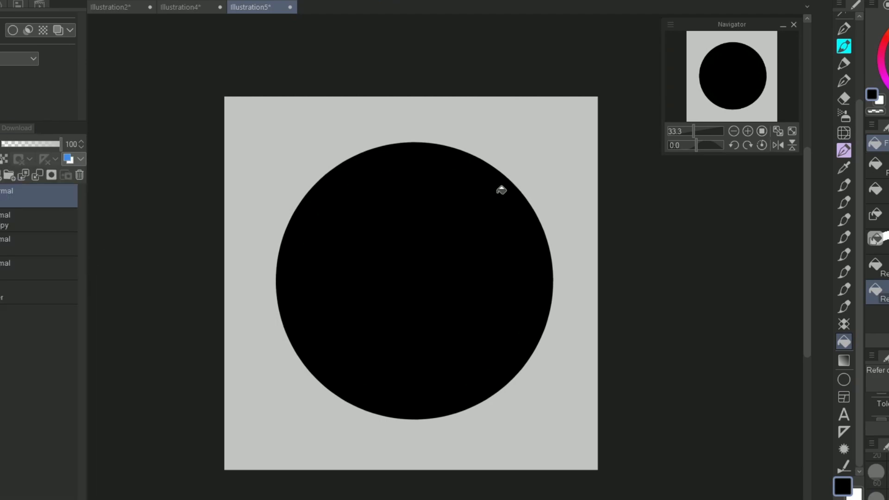
click(529, 267)
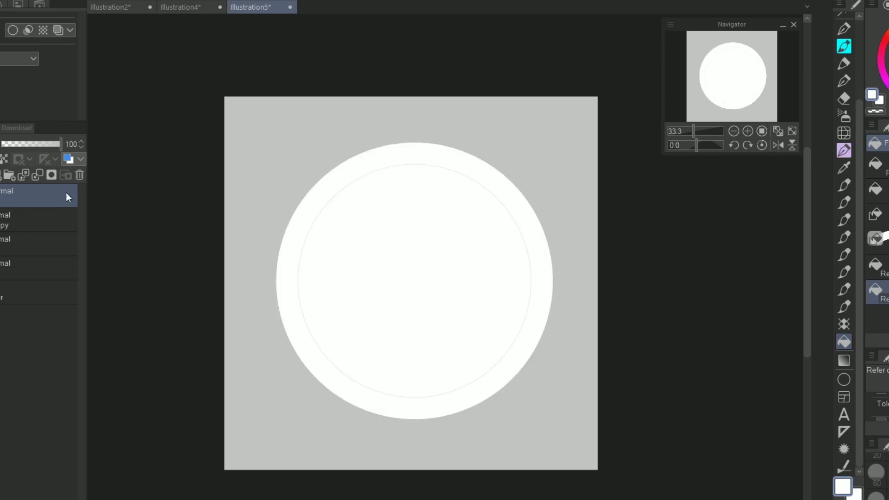
click(36, 175)
Step: Scale the white circle proportionally to just under 77% using the transform's Scale ratio setting, and apply it
key(ctrl+t)
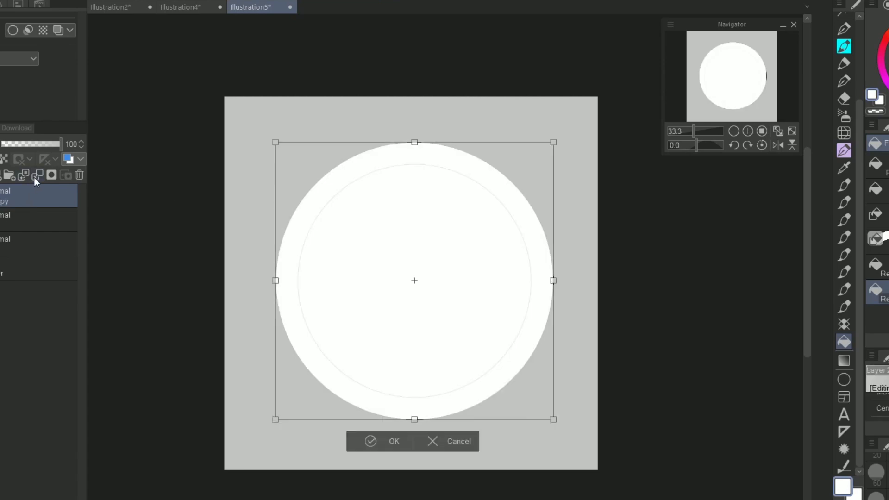
click(882, 237)
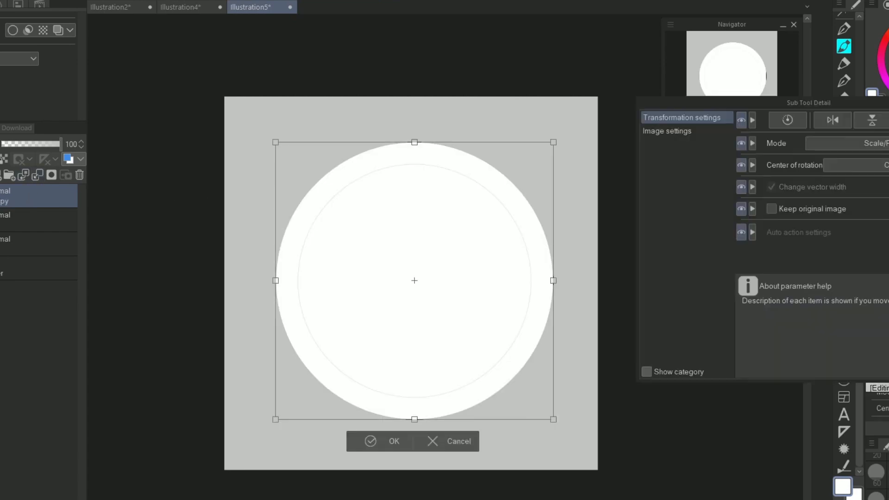
click(672, 131)
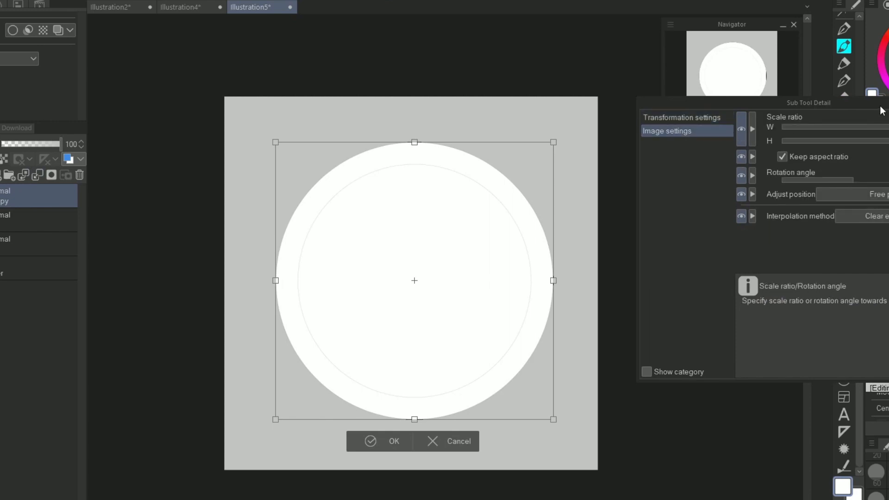
drag(882, 108, 232, 73)
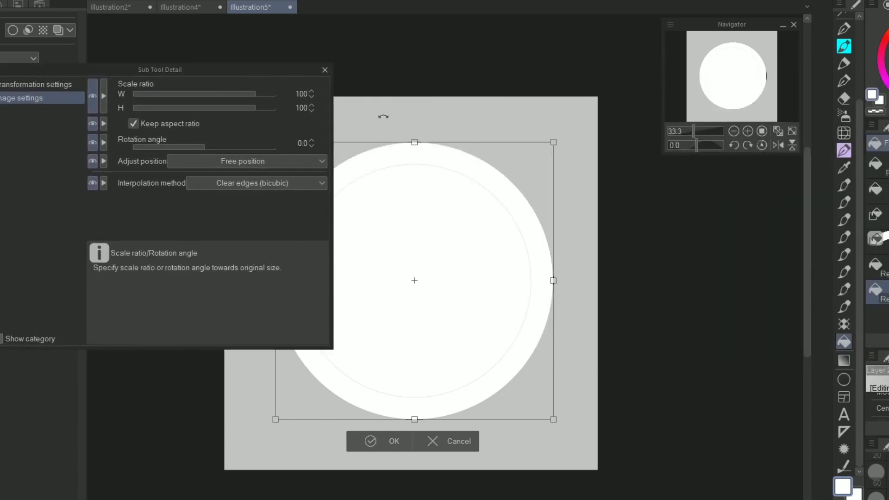
click(310, 113)
drag(310, 113, 310, 113)
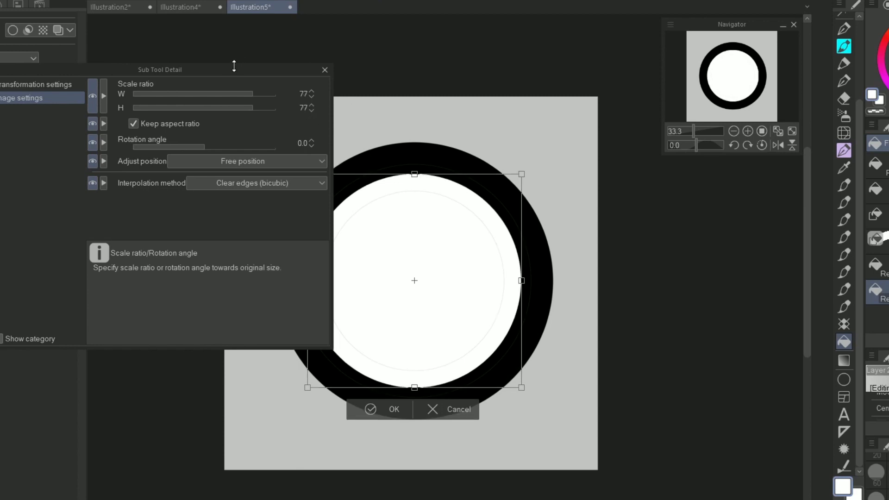
drag(240, 71, 148, 48)
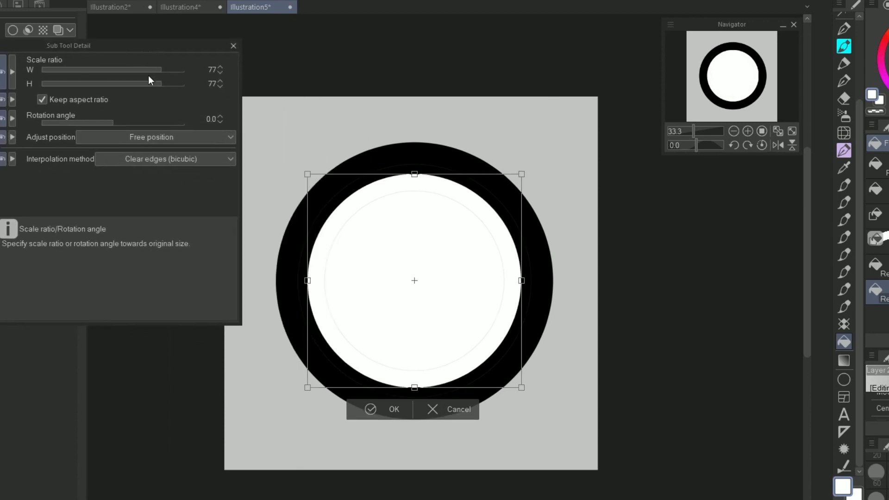
click(220, 88)
click(366, 408)
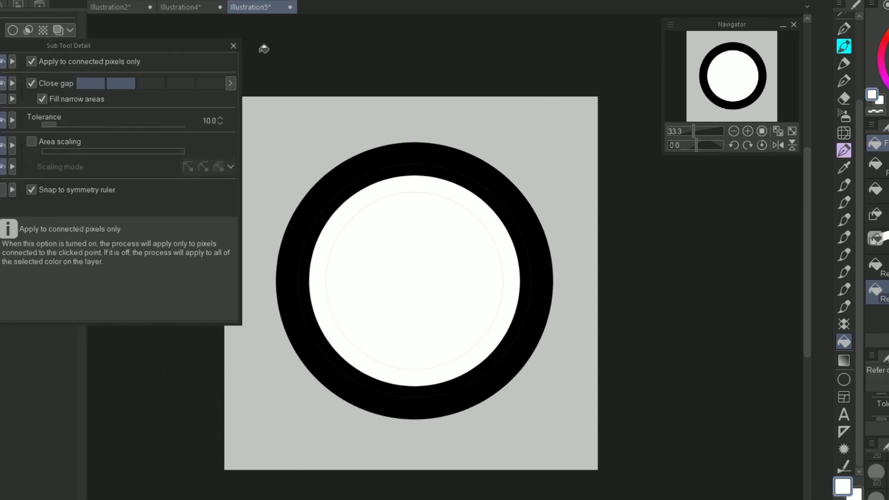
click(233, 45)
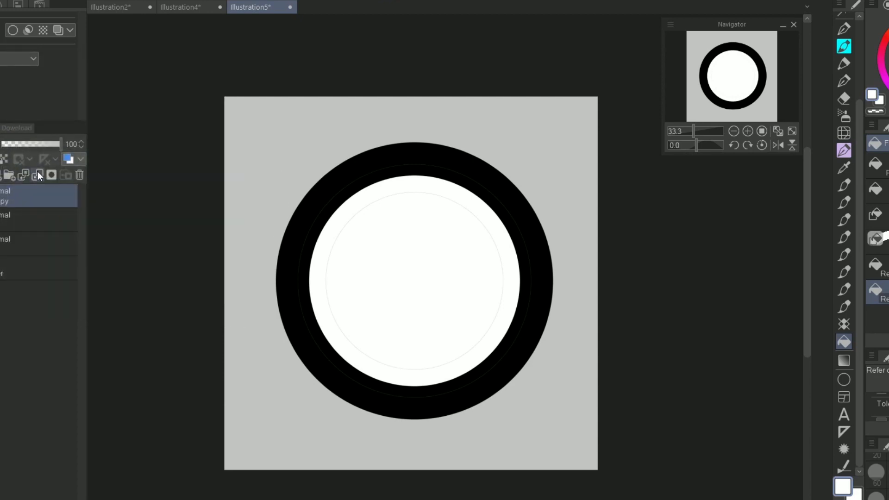
Step: Duplicate the white circle layer and fill the duplicated circle with black
right_click(10, 193)
click(71, 259)
click(417, 327)
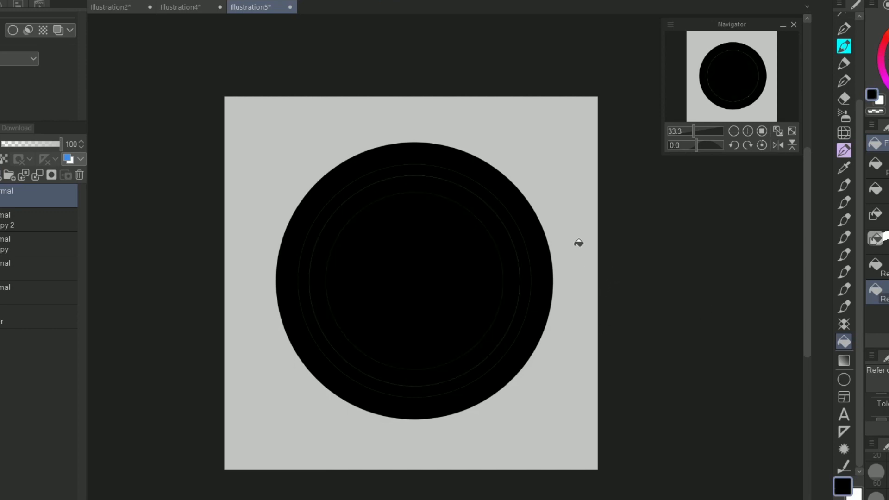
Step: Scale the new black circle proportionally to 71% using the transform's Scale ratio setting, and apply it
click(57, 223)
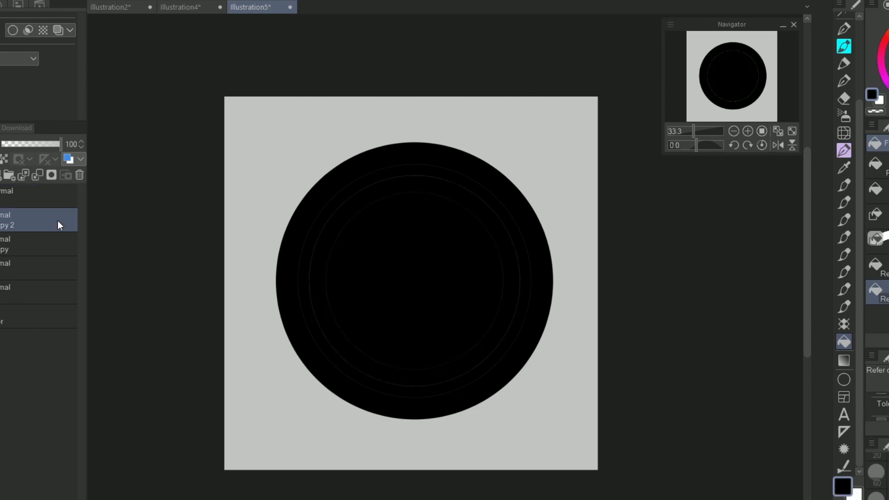
key(ctrl+t)
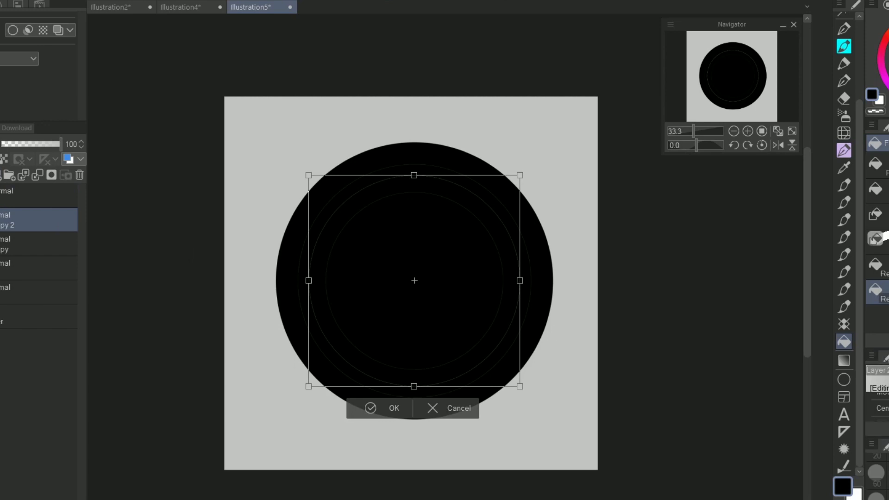
click(888, 429)
click(2, 75)
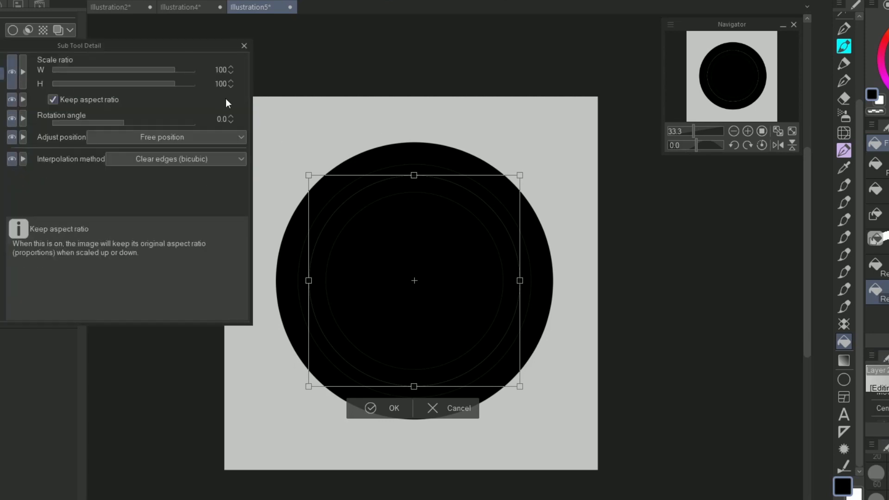
drag(229, 90, 229, 88)
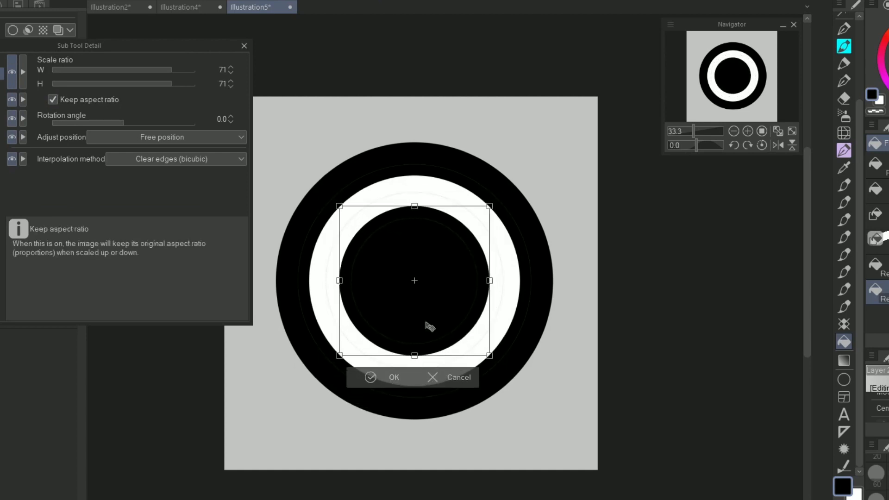
click(373, 379)
click(242, 46)
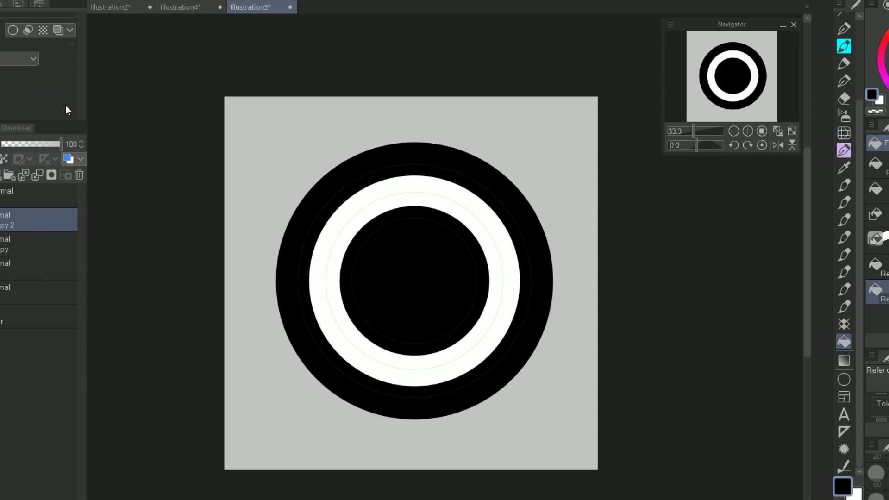
Step: Merge the black and white circle layers into one and reposition the combined circles with the Move layer tool
click(43, 191)
click(38, 169)
click(38, 169)
click(38, 170)
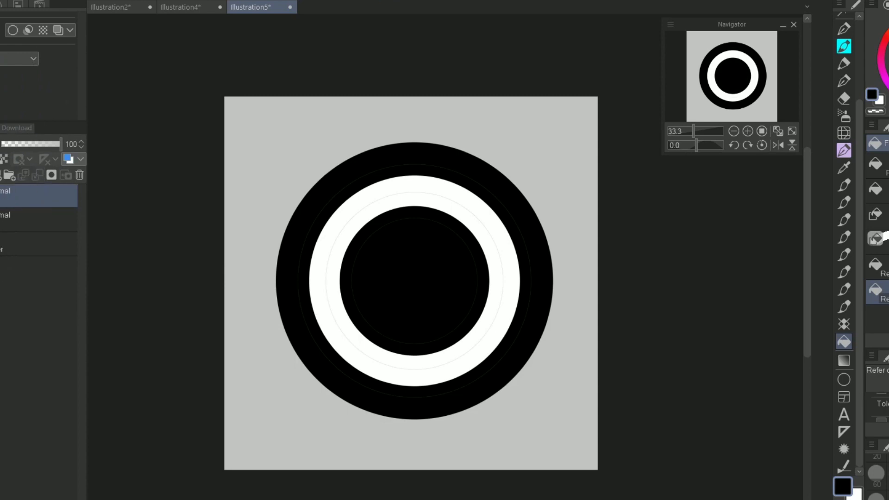
scroll(844, 102, up, 5)
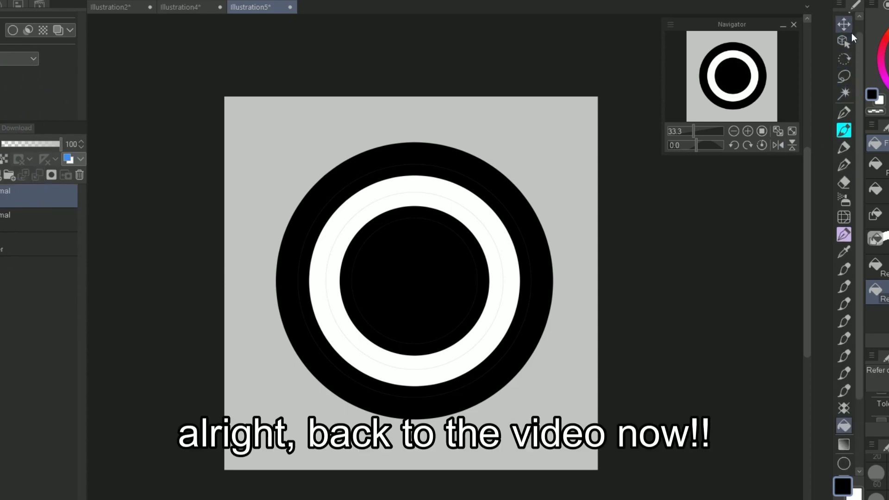
click(849, 29)
mouse_move(493, 215)
mouse_down()
mouse_move(499, 222)
mouse_move(508, 178)
mouse_move(478, 205)
mouse_up()
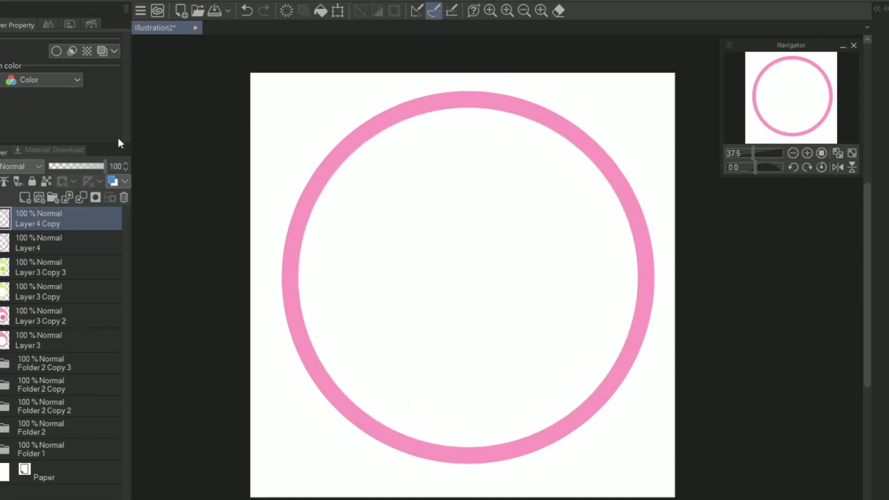
Step: Scale the copied ring down to sit inside the pink outer ring in Illustration2 and recolour it lighter pink
key(ctrl+t)
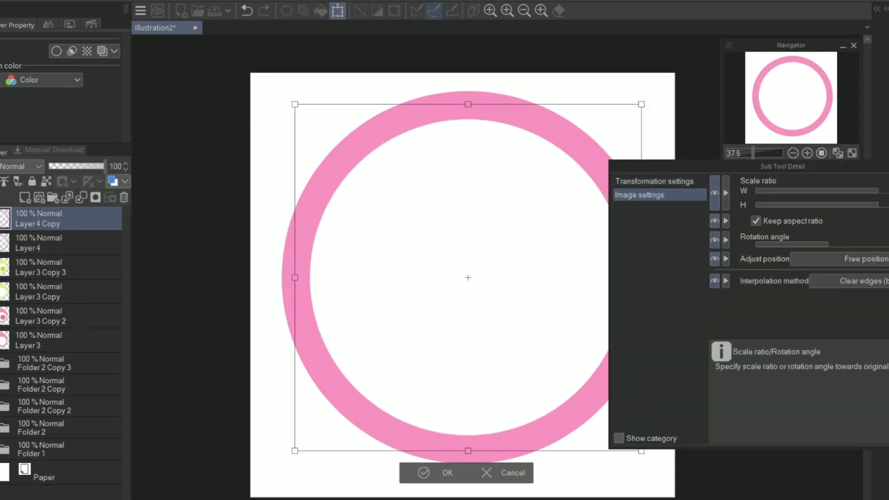
click(423, 473)
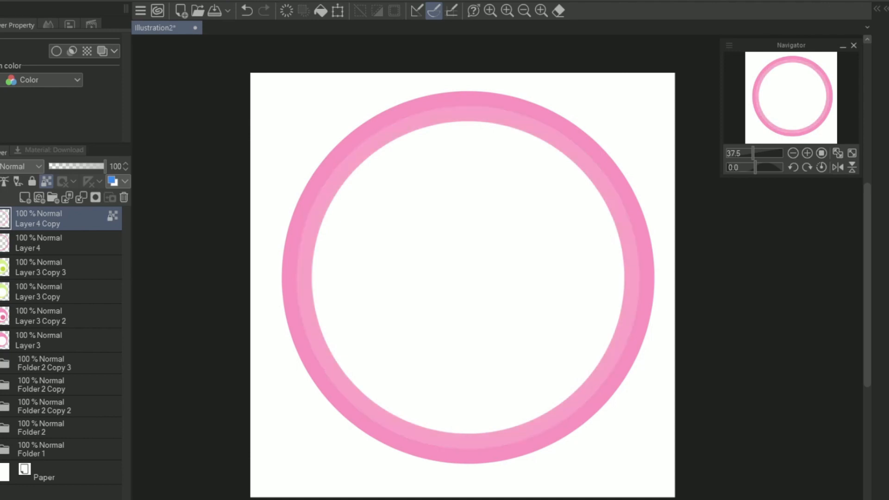
Step: Duplicate the lighter pink ring, scale the copy to fit just inside it, and fill it with a paler pink
right_click(75, 219)
click(116, 262)
key(ctrl+t)
click(663, 195)
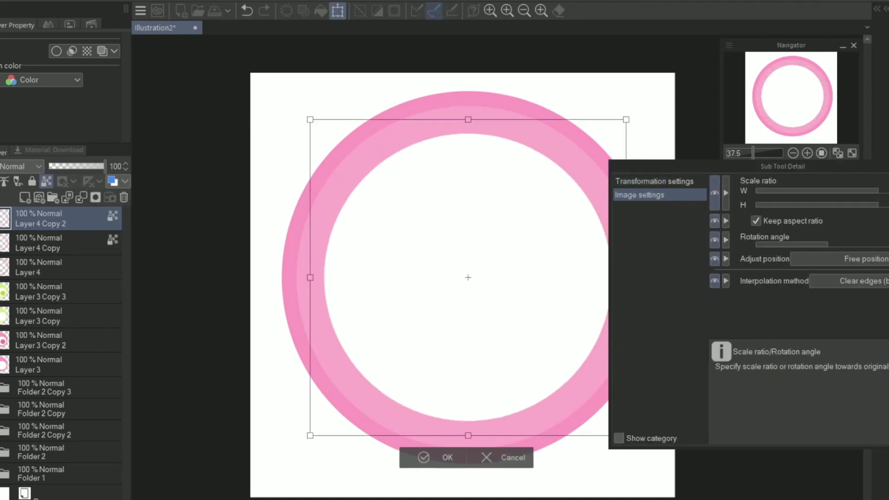
key(Return)
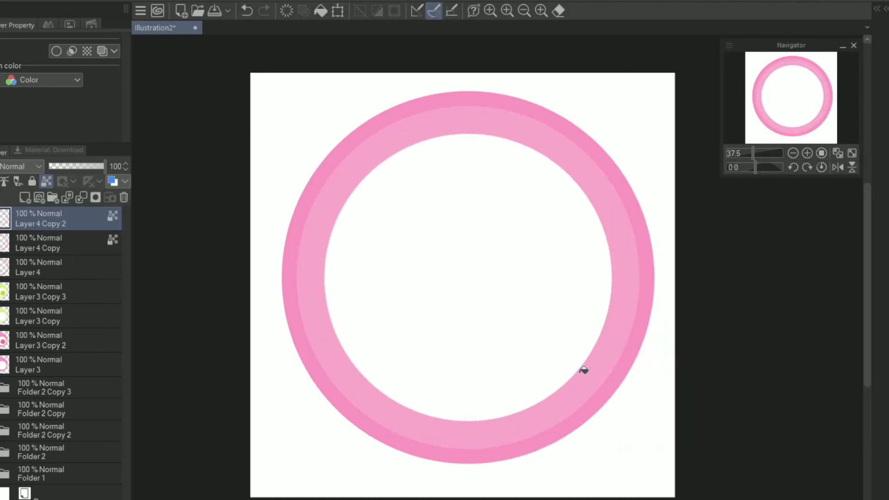
key(alt+Delete)
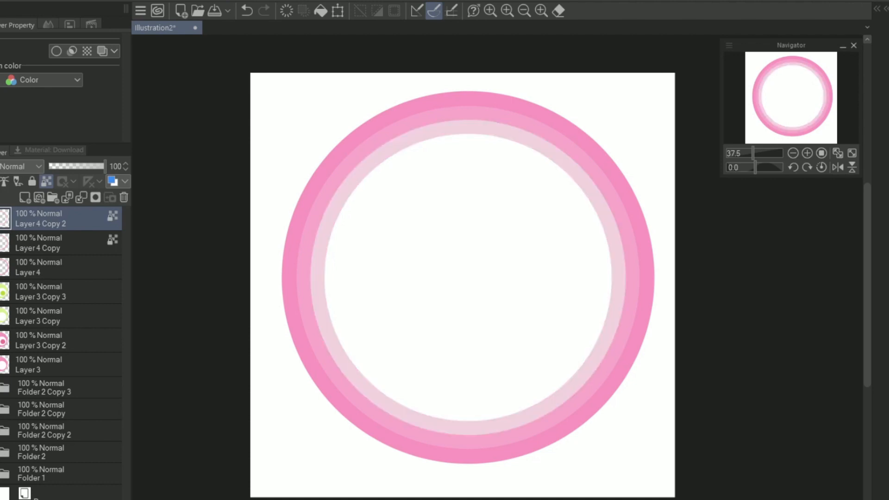
Step: Duplicate the third ring, scale the copy to fit just inside it, and fill it with the palest pink
right_click(75, 218)
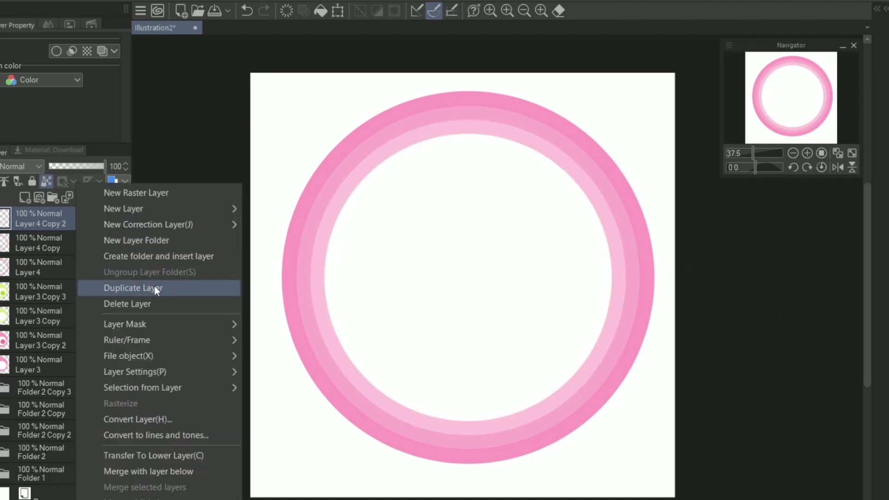
click(116, 288)
key(ctrl+t)
drag(310, 435, 324, 422)
click(447, 443)
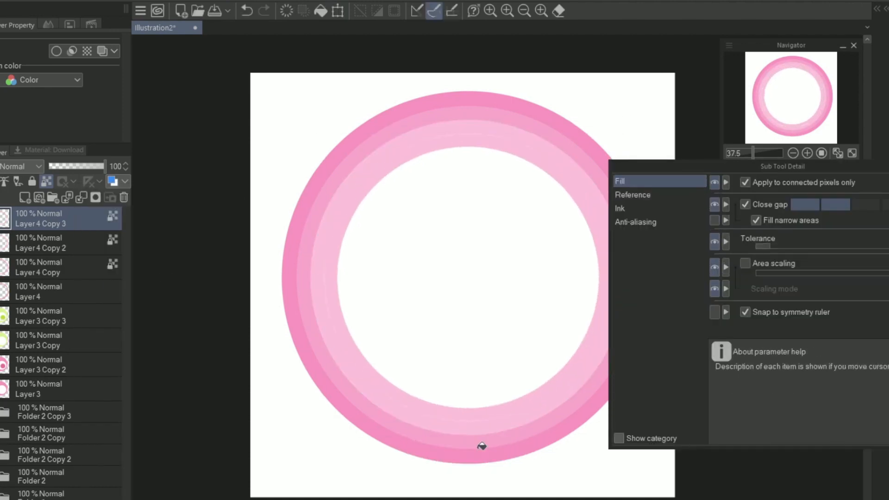
key(alt+Delete)
shift+click(97, 292)
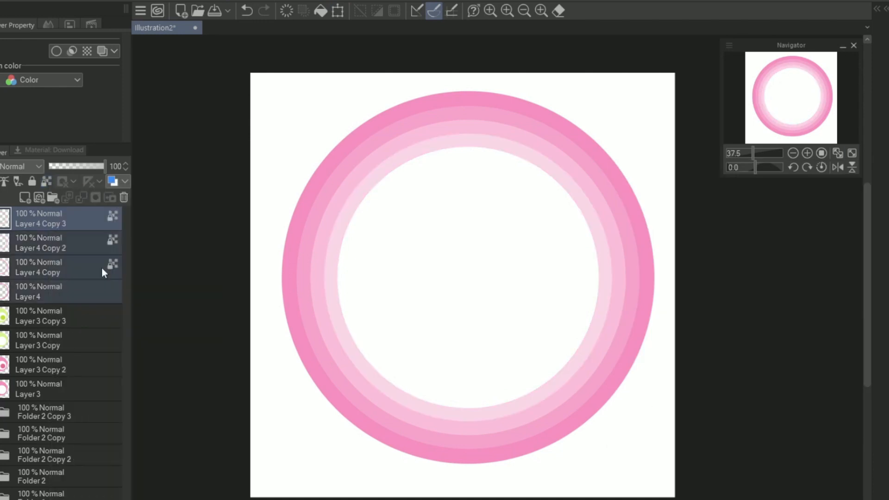
click(52, 198)
key(ctrl+z)
right_click(57, 292)
click(92, 324)
key(ctrl+z)
Step: Group the four pink ring layers into a folder and duplicate that folder
shift+click(28, 218)
right_click(24, 218)
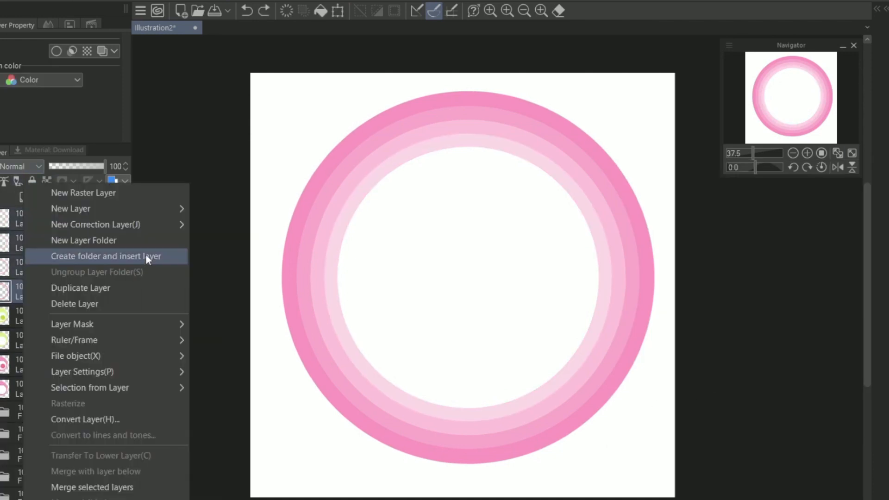
click(146, 256)
right_click(28, 217)
click(92, 288)
Step: Fill the outermost ring in the copied folder with bright green
click(4, 217)
click(51, 313)
click(508, 448)
click(102, 288)
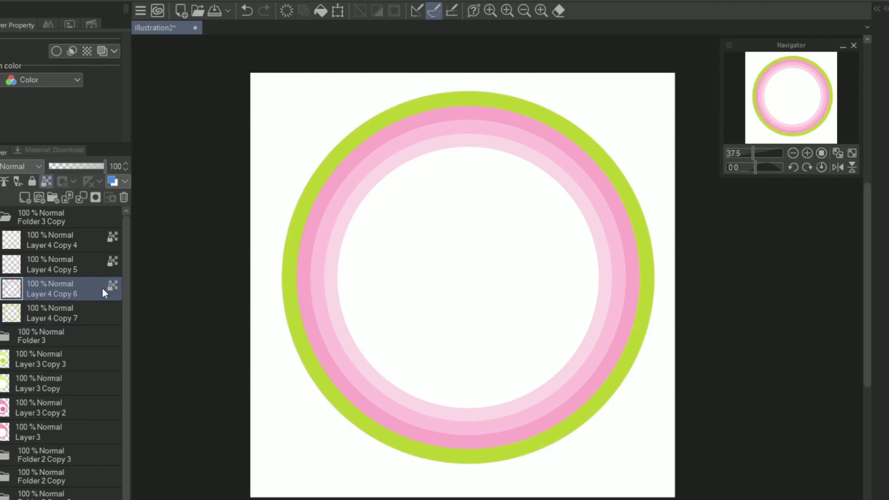
click(466, 438)
key(ctrl+z)
Step: Fill the third ring in the copied folder with light green and recolour the second ring
click(111, 266)
click(491, 429)
click(102, 289)
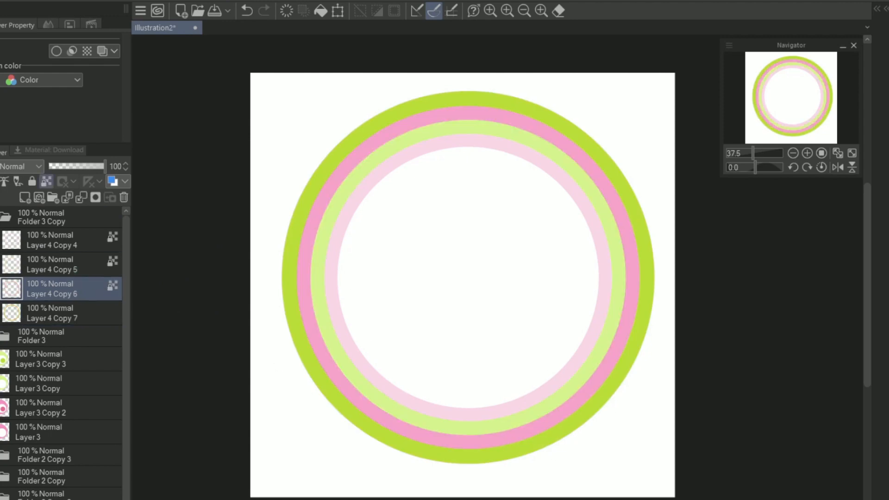
click(510, 438)
key(ctrl+z)
click(640, 287)
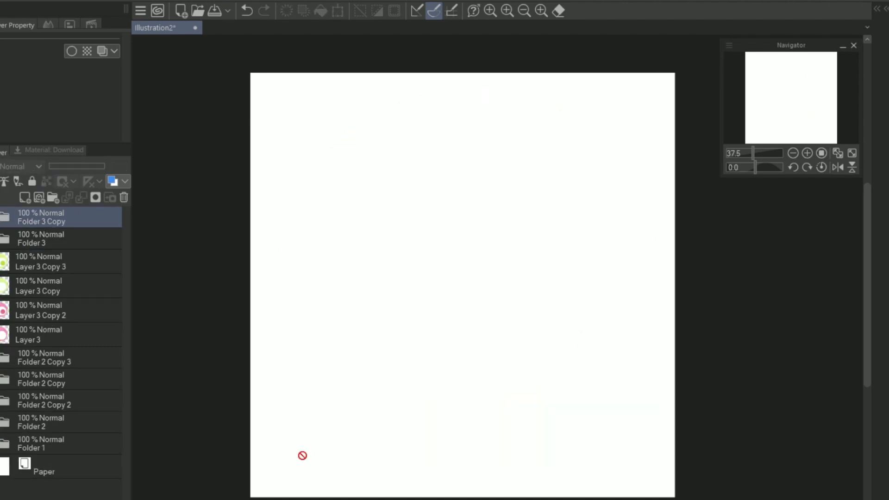
Step: Draw a large pink circle outline on a new layer
key(ctrl+shift+n)
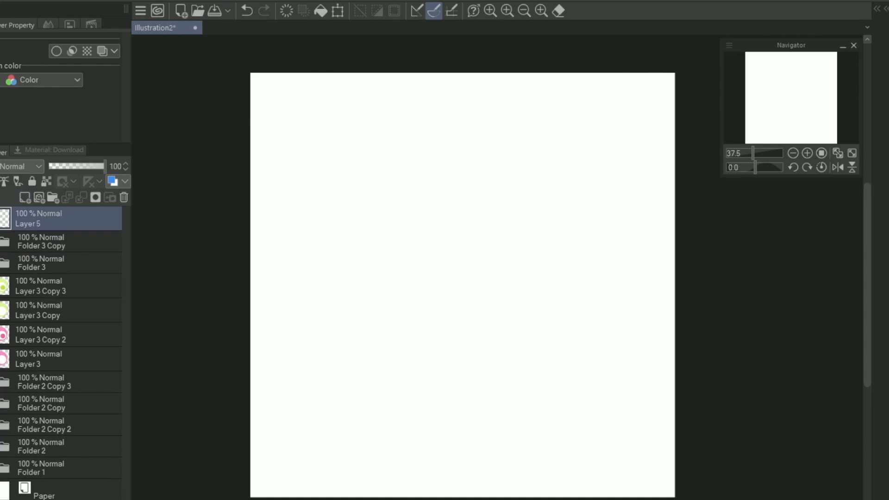
drag(298, 104, 621, 468)
Step: Import the Star-Transparent image and shrink it to sit centred inside the pink circle outline
click(9, 1)
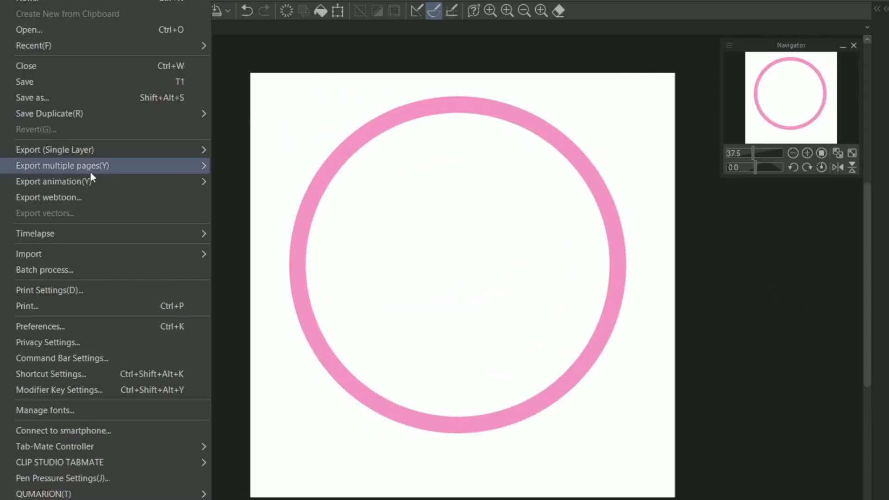
mouse_move(46, 254)
click(241, 254)
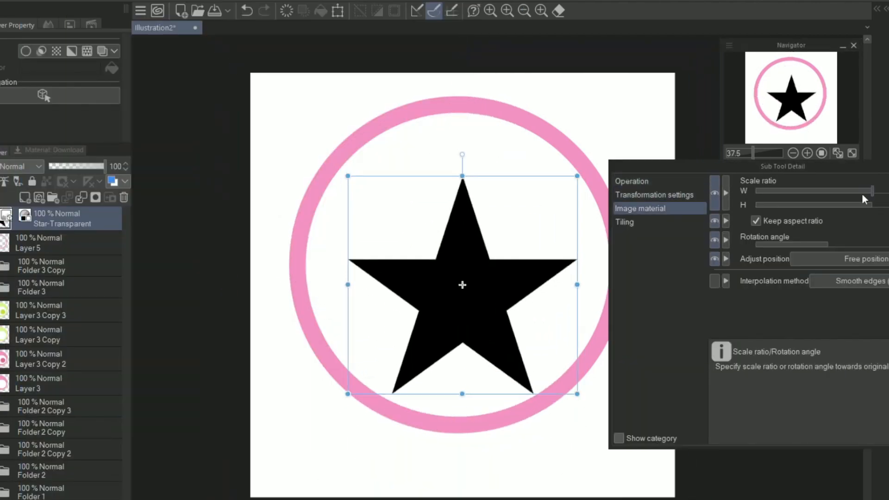
mouse_move(481, 305)
mouse_down()
mouse_move(479, 285)
mouse_move(487, 290)
mouse_up()
Step: Colour the star pink using a new layer and merge it down into the pink ring layer
click(25, 198)
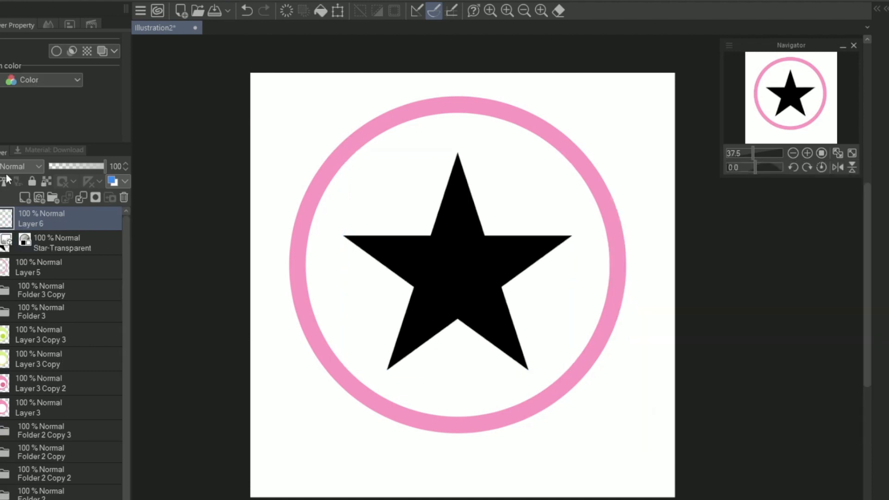
click(639, 399)
key(ctrl+e)
key(ctrl+e)
Step: Duplicate the merged pink star and circle layer by copying and pasting it
key(ctrl+c)
key(ctrl+v)
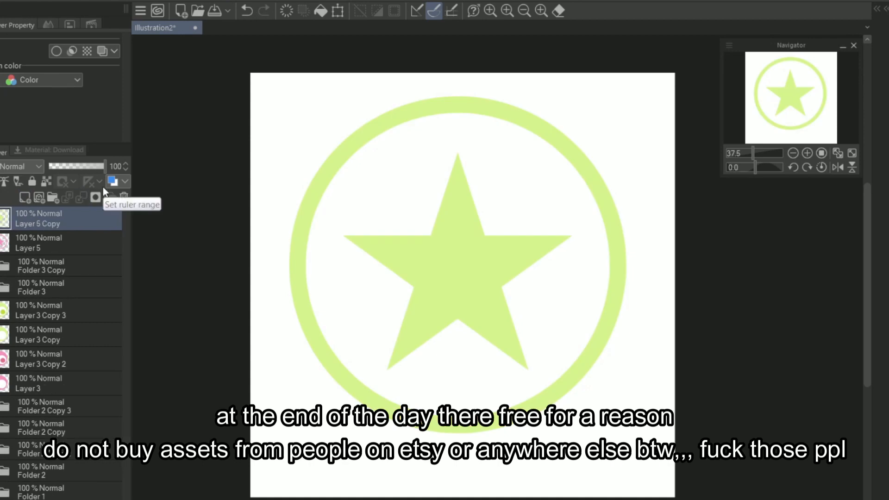
Step: Add a new empty layer above the copied star and circle layer
scroll(799, 77, up, 1)
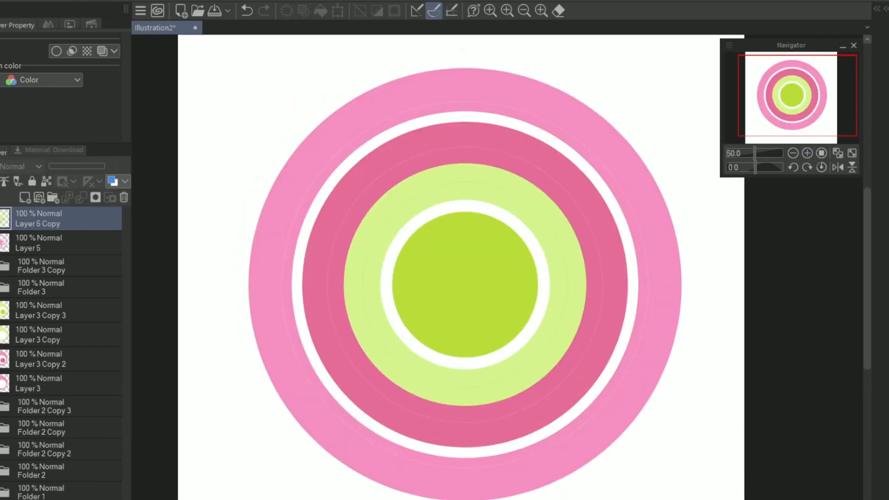
click(25, 197)
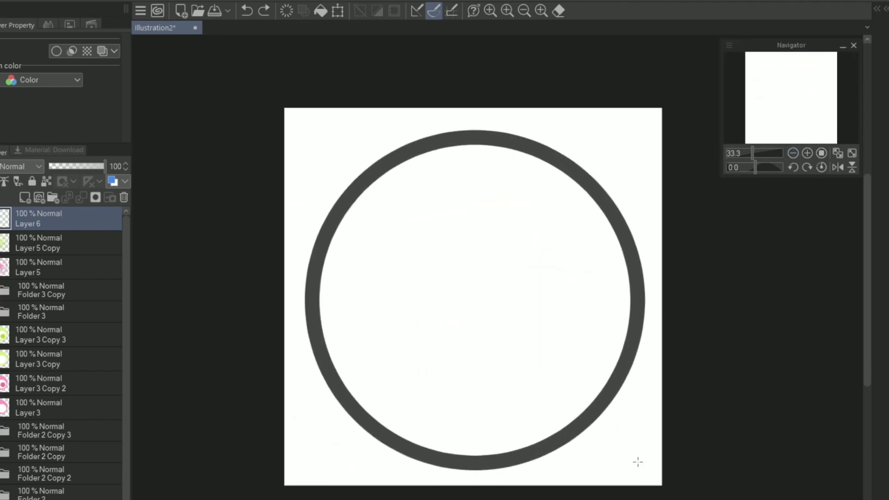
drag(638, 462, 631, 456)
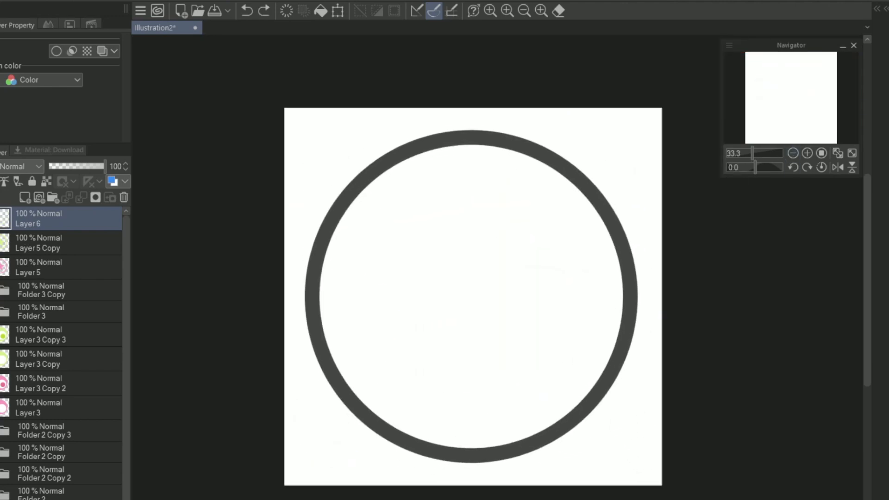
key(ctrl+z)
mouse_move(349, 132)
mouse_down()
mouse_move(602, 438)
mouse_move(627, 456)
mouse_up()
key(ctrl+z)
Step: Draw a large dark grey circle outline and place a duplicated, scaled-down copy of it at its centre
mouse_move(319, 136)
mouse_down()
mouse_move(387, 230)
mouse_move(632, 498)
mouse_up()
right_click(93, 219)
click(135, 287)
key(ctrl+t)
click(640, 195)
drag(888, 205, 875, 204)
key(Return)
Step: Fill the inner circle with dark grey and merge it into the outer ring's layer
click(533, 330)
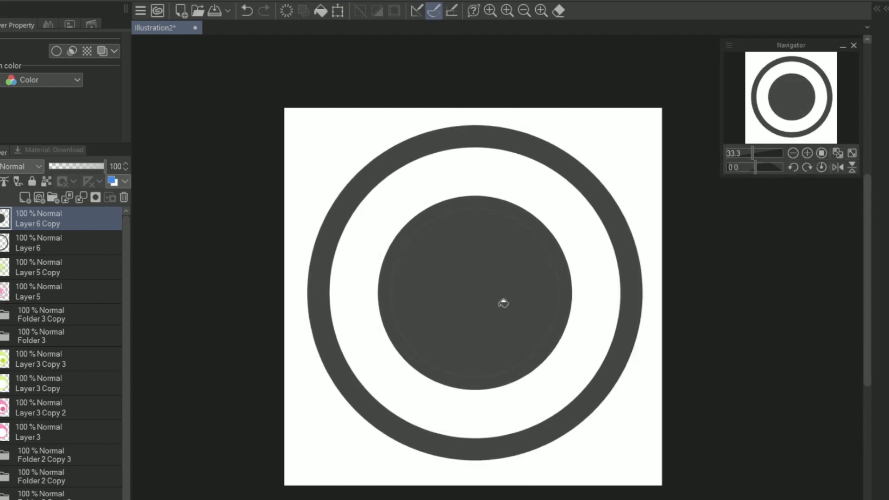
click(511, 432)
key(ctrl+z)
click(82, 198)
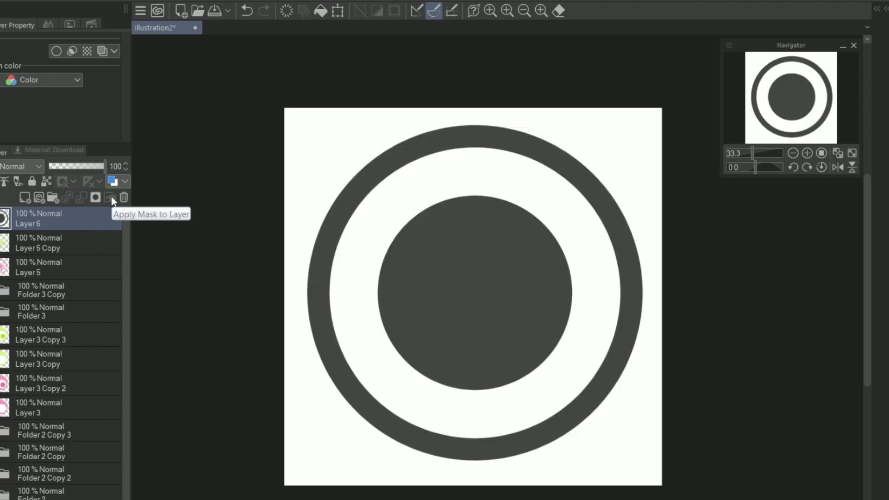
Step: Duplicate the merged dark grey ring and disc layer and recolour the copies green and pink
right_click(54, 217)
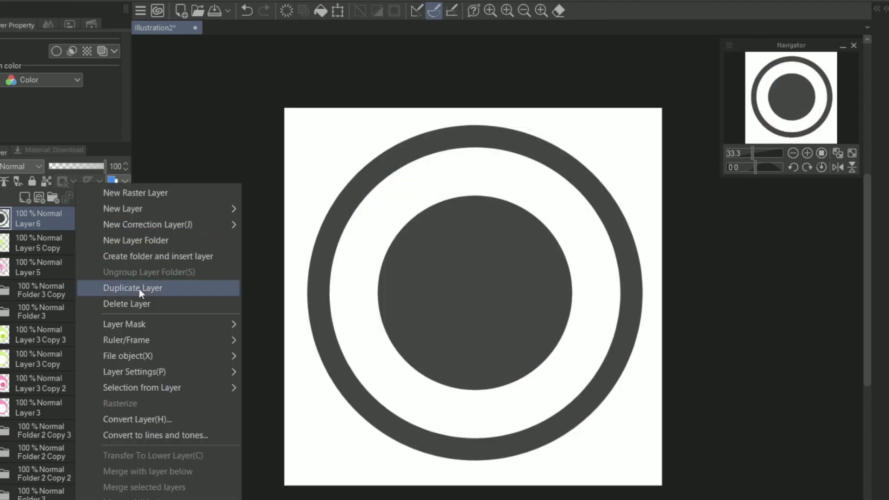
click(139, 285)
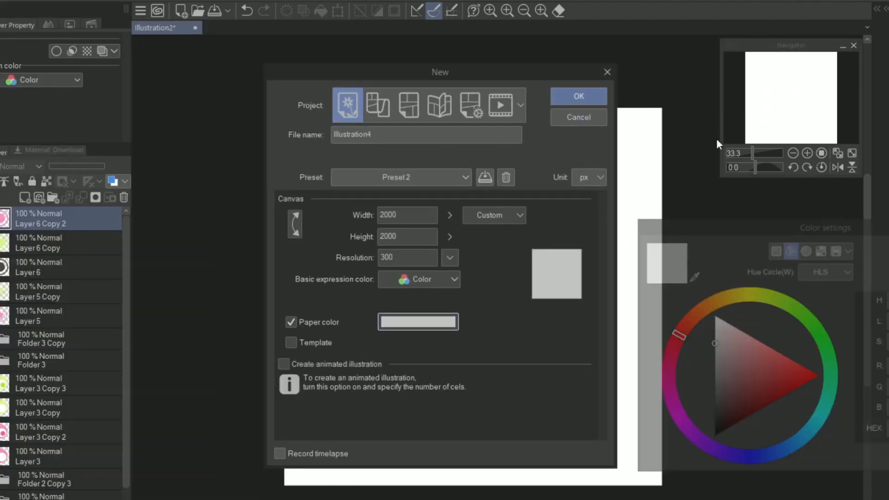
click(575, 94)
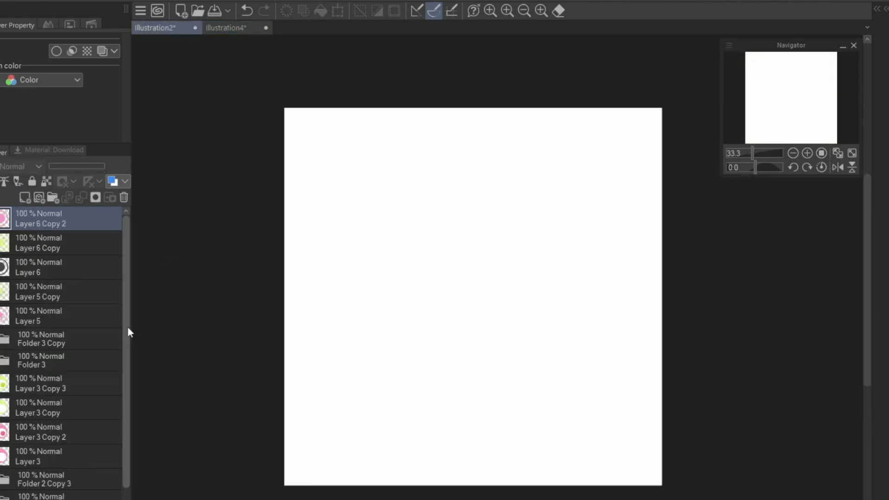
Step: Paste the pink and green concentric circle folder into Illustration4, scaled to about half size in the canvas's upper-left corner
click(250, 30)
key(ctrl+v)
key(ctrl+t)
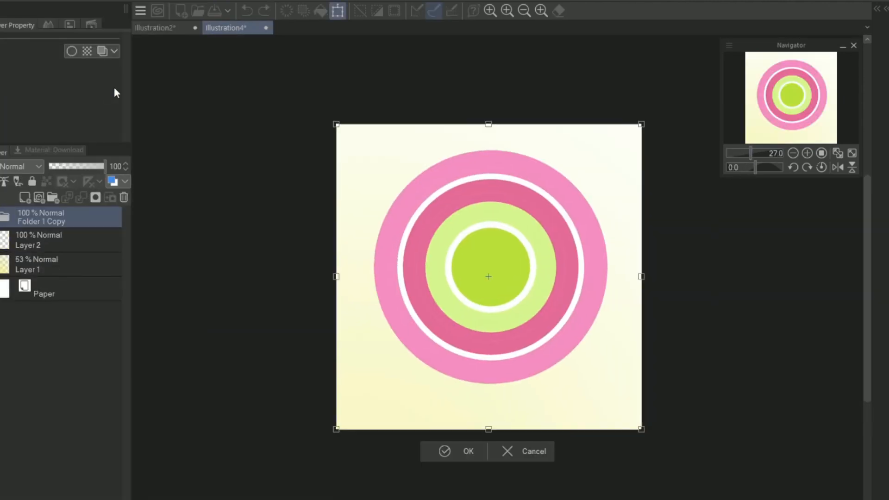
drag(641, 429, 481, 269)
scroll(786, 102, up, 1)
mouse_move(462, 216)
mouse_down()
mouse_move(452, 400)
mouse_move(466, 231)
mouse_up()
click(382, 330)
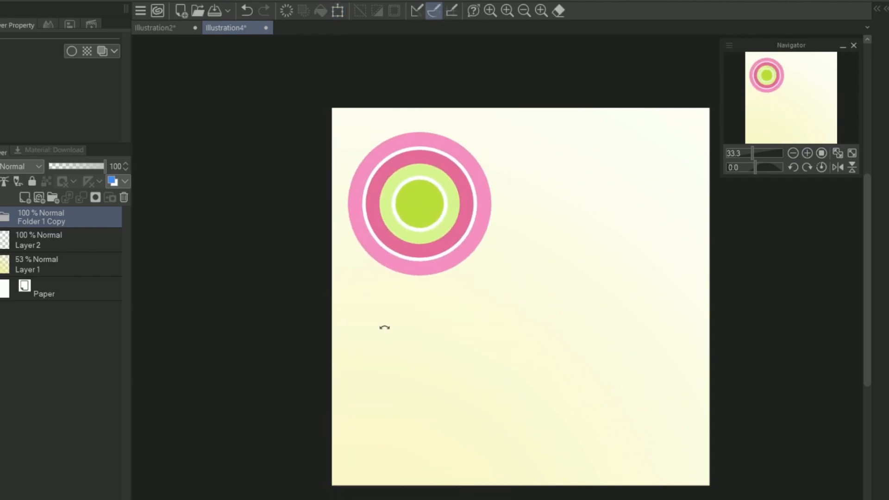
Step: Merge the pasted concentric circle folder into one layer, then copy the green concentric ring folder from Illustration2
right_click(87, 212)
click(158, 30)
click(1, 498)
click(1, 469)
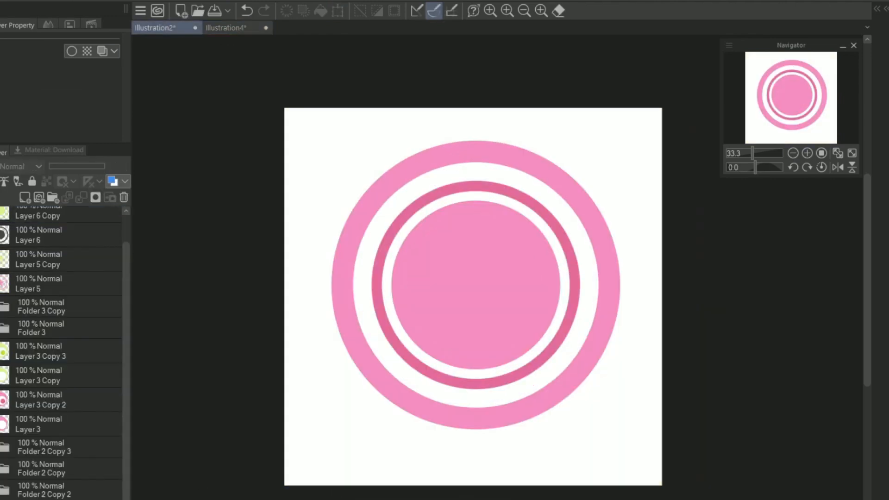
click(1, 468)
click(1, 447)
click(69, 448)
key(ctrl+c)
Step: Paste the green ring graphic into Illustration4, scaled down and placed just below the large pink circle near the canvas's left edge
click(227, 29)
key(ctrl+v)
key(ctrl+t)
drag(667, 429, 476, 237)
drag(449, 200, 411, 334)
drag(438, 371, 412, 343)
drag(382, 311, 425, 356)
click(340, 364)
Step: Duplicate the green ring graphic, shrink the copy to about half size at its lower right, and merge the two into one layer
right_click(89, 216)
click(132, 288)
key(ctrl+t)
drag(458, 390, 417, 361)
click(371, 392)
shift+click(67, 239)
right_click(67, 239)
click(138, 486)
Step: Copy the pink offset-circle layer from Illustration2 and paste it into Illustration4
click(173, 28)
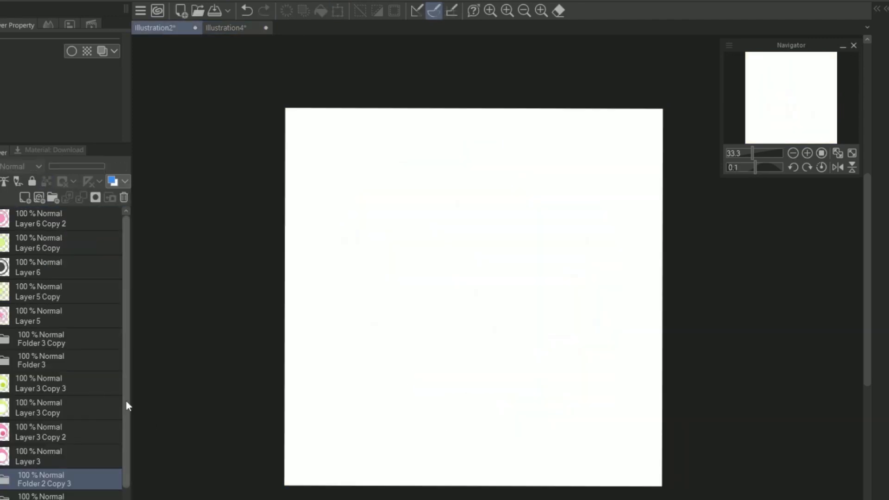
drag(126, 401, 126, 431)
click(60, 376)
click(9, 0)
click(56, 60)
click(226, 30)
click(9, 0)
click(60, 89)
Step: Scale the pasted pink offset circle down to a small dot and place it in the canvas's upper-left corner
key(ctrl+t)
drag(673, 440, 488, 254)
drag(475, 224, 513, 307)
drag(506, 261, 513, 126)
drag(518, 171, 507, 160)
drag(499, 126, 373, 119)
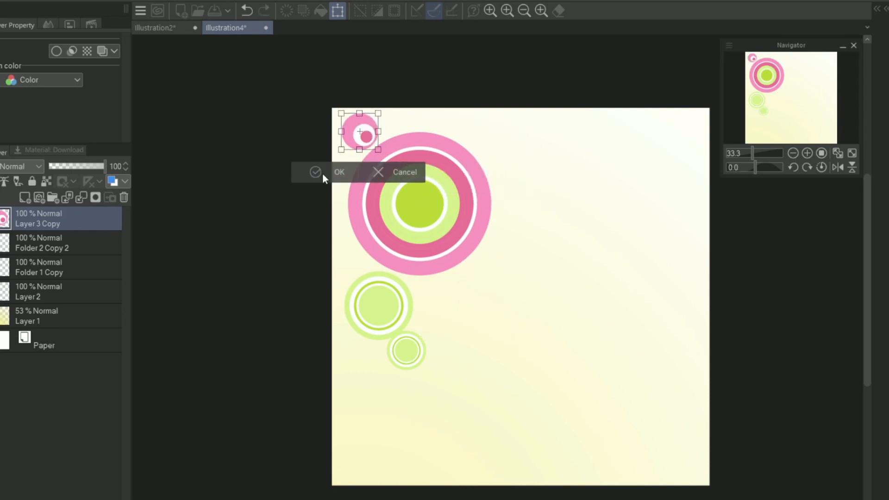
click(323, 175)
Step: Try placing a scaled-down copy of Illustration2's light green ring and disc layer beside the large pink circle in Illustration4
click(168, 29)
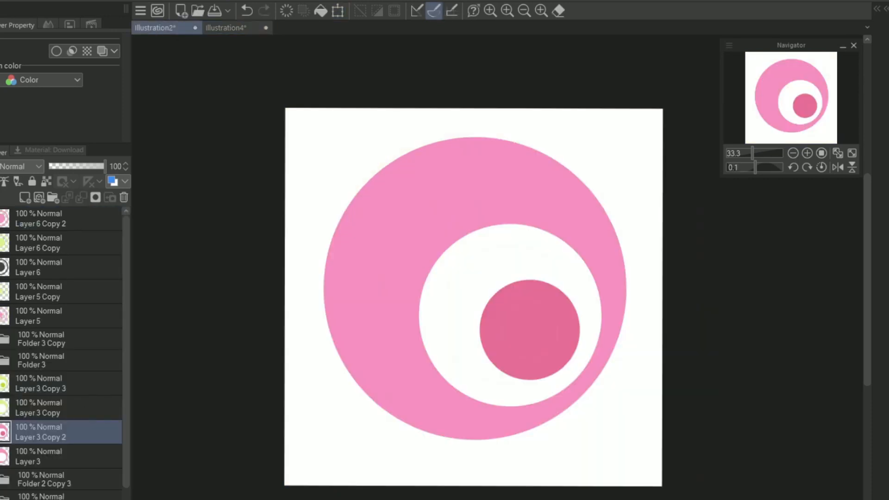
click(47, 244)
click(83, 62)
click(232, 28)
click(90, 83)
key(ctrl+t)
drag(691, 460, 473, 243)
drag(439, 194, 528, 320)
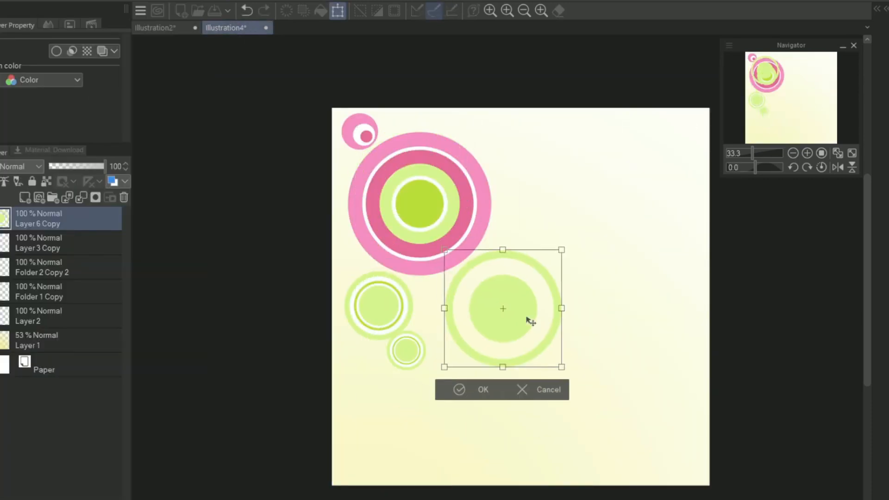
drag(562, 367, 546, 352)
drag(521, 319, 549, 213)
click(503, 269)
Step: Copy the pink concentric ring folder with the darker pink inner ring from Illustration2 and paste it into Illustration4
click(169, 28)
scroll(46, 370, down, 3)
click(1, 466)
click(44, 466)
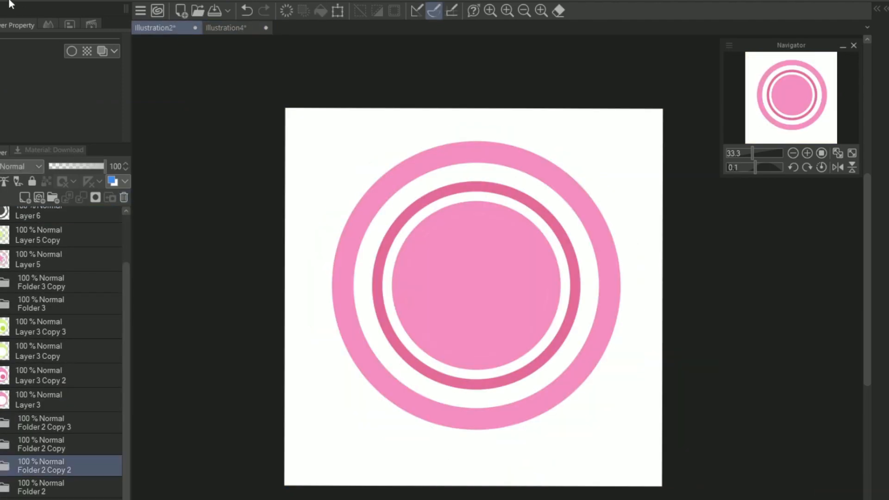
click(10, 4)
click(74, 62)
click(227, 28)
click(10, 4)
click(73, 94)
Step: Scale the pasted pink ring graphic down and place it partly over the canvas's left edge, below the green rings
key(ctrl+t)
drag(670, 430, 501, 263)
drag(444, 209, 544, 310)
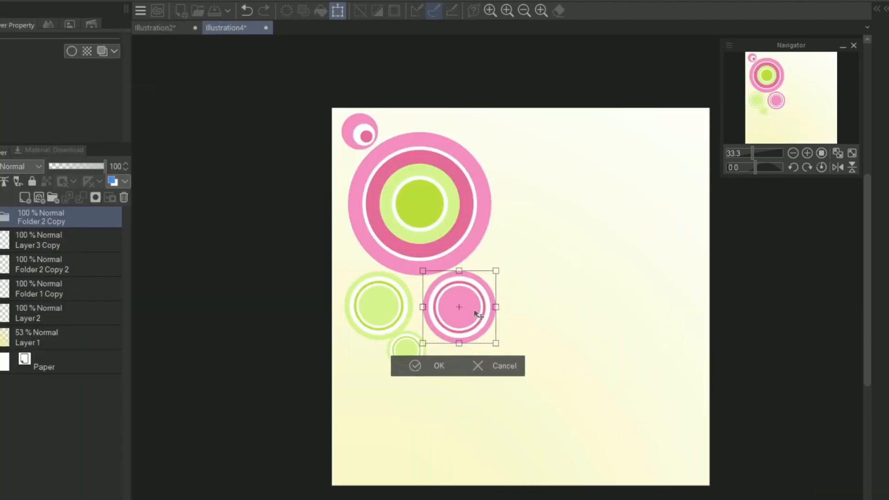
drag(479, 314, 540, 162)
drag(552, 192, 368, 391)
click(328, 430)
Step: In Illustration2's pink and green concentric circle folder, recolour the outermost ring light green using a clipped fill layer merged down
click(155, 28)
drag(126, 297, 126, 345)
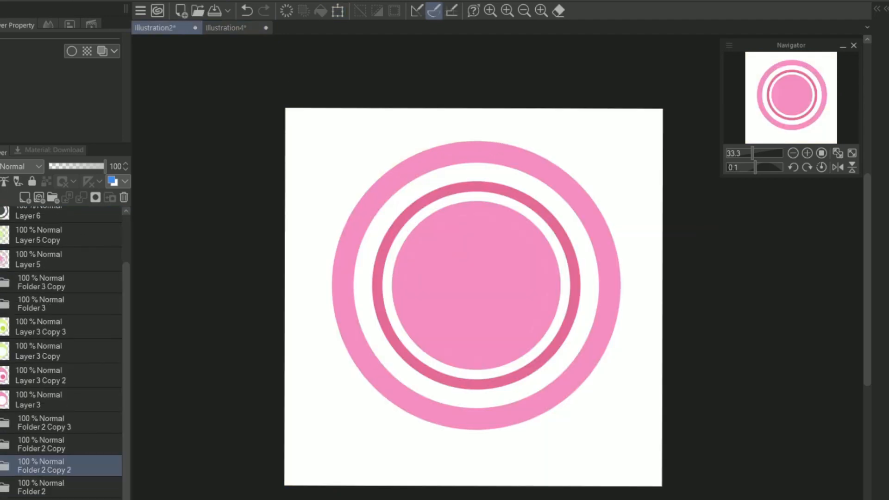
click(1, 466)
click(46, 499)
drag(128, 392, 128, 499)
click(56, 486)
click(26, 198)
click(1, 182)
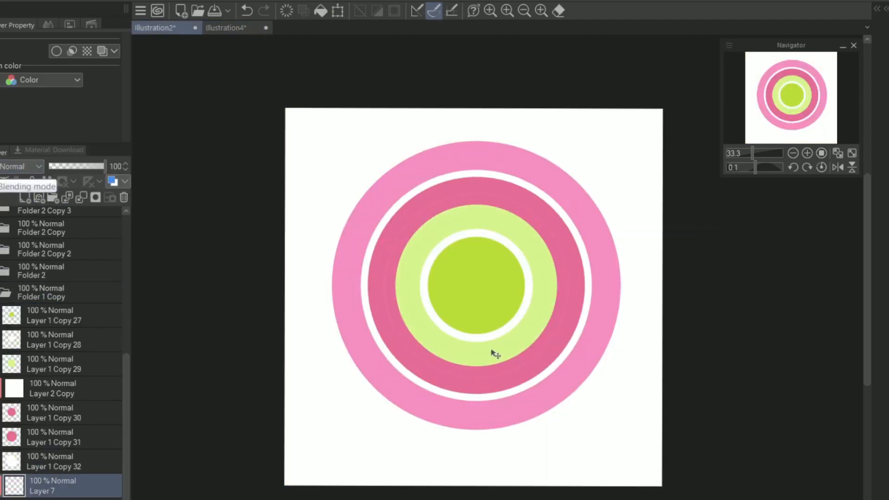
alt+click(494, 352)
click(608, 376)
click(81, 197)
Step: Recolour the wide dark pink ring with the central disc's green on a clipped layer and merge it down
click(75, 438)
click(25, 197)
click(1, 182)
alt+click(495, 316)
click(506, 341)
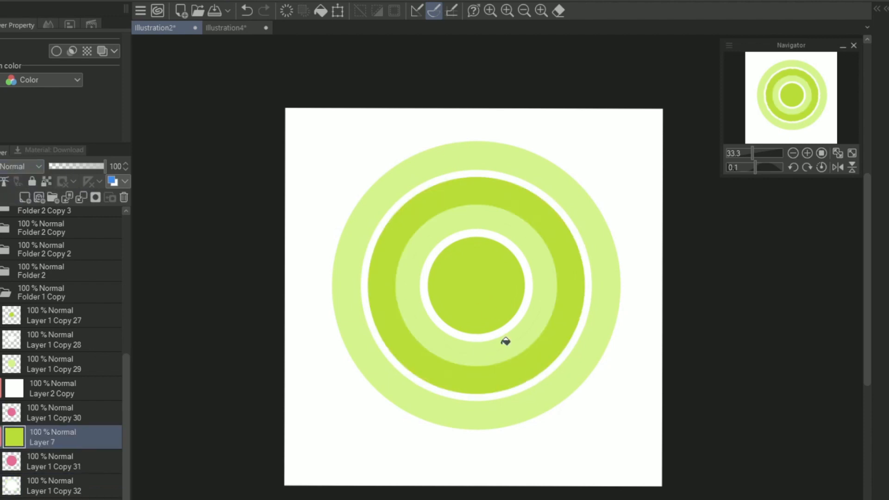
click(81, 198)
Step: Recolour the inner light green ring pink on a clipped layer and merge it down
click(77, 364)
click(25, 198)
click(0, 182)
scroll(94, 461, down, 1)
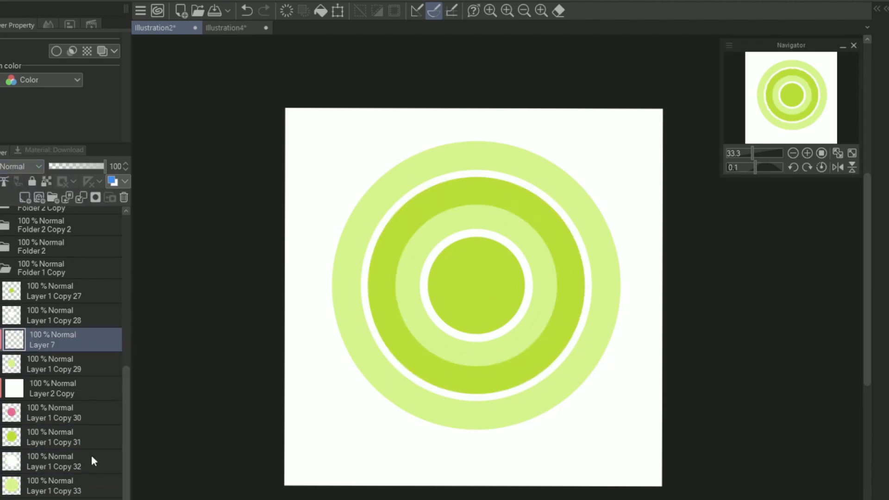
click(1, 268)
alt+click(383, 360)
click(0, 268)
click(445, 336)
click(81, 197)
Step: Recolour the central green disc dark pink on a clipped layer and merge it down
click(74, 317)
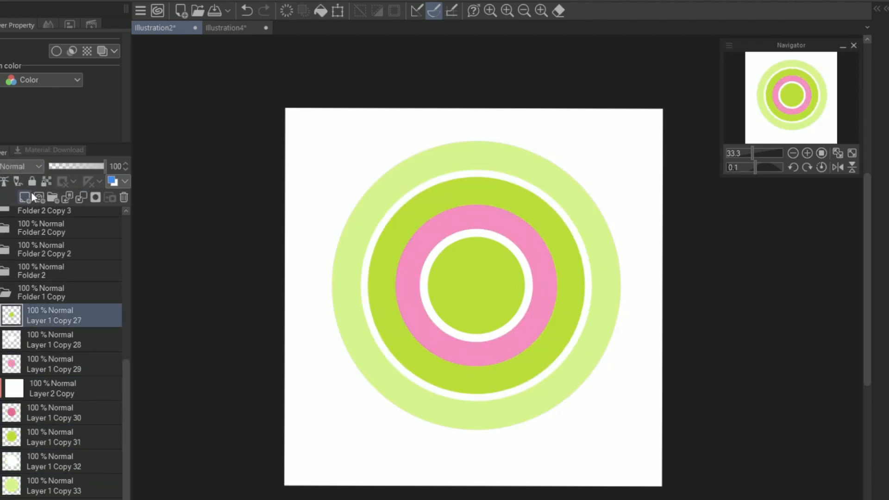
click(26, 198)
click(0, 182)
click(1, 293)
click(0, 292)
click(487, 274)
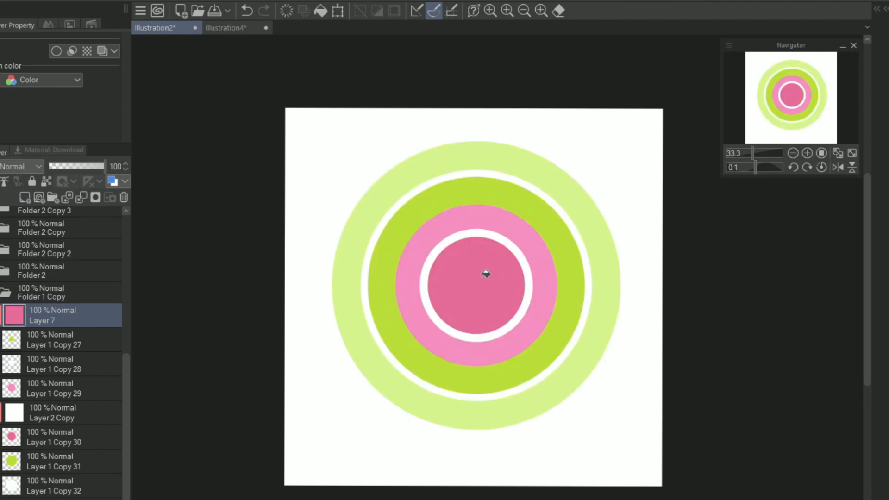
click(82, 197)
Step: Copy the recoloured green and pink concentric circle folder and paste it into Illustration4
click(60, 297)
click(68, 78)
click(226, 28)
click(13, 1)
click(67, 94)
Step: Scale the pasted green and pink circle to about a quarter of the canvas width and place it at the large pink circle's lower right
click(338, 11)
drag(709, 484, 514, 290)
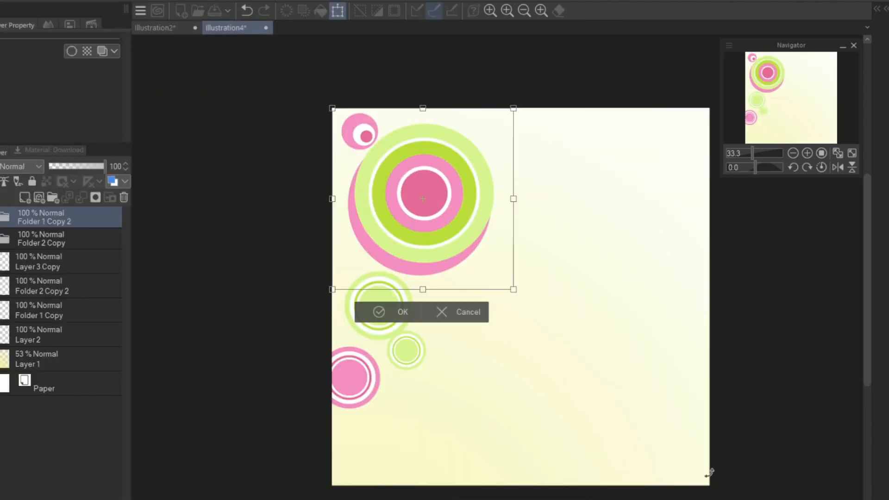
drag(423, 199, 519, 312)
drag(610, 403, 558, 352)
drag(493, 286, 487, 321)
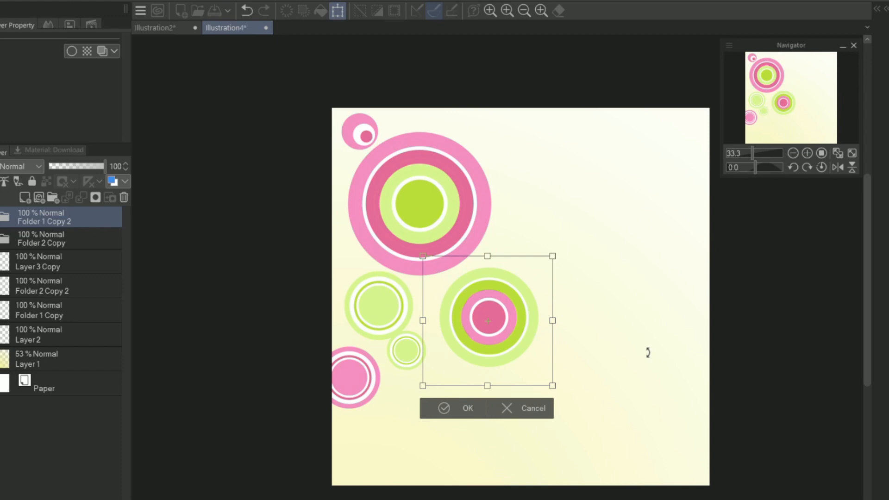
drag(518, 359, 510, 353)
key(Return)
Step: Show Illustration2's pink concentric ring folder with the darker inner ring, copy it, and paste it into Illustration4 again
click(155, 27)
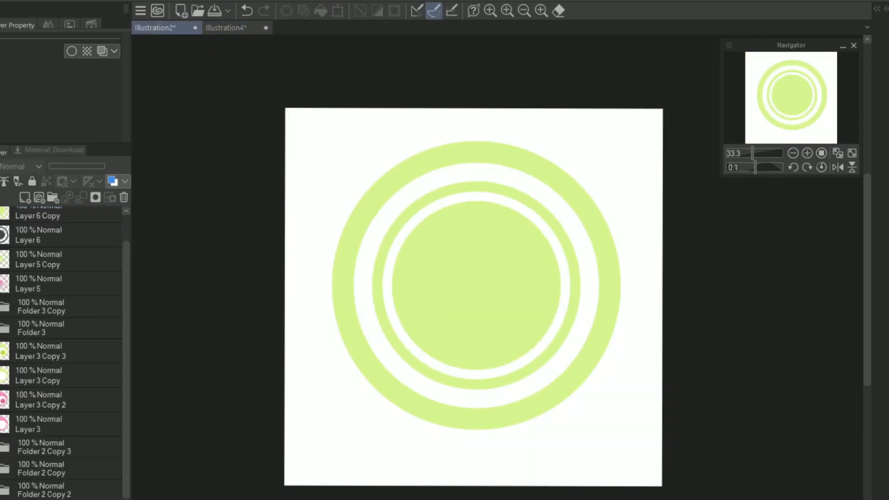
click(0, 447)
click(0, 469)
click(1, 490)
click(44, 490)
click(9, 2)
click(68, 79)
click(226, 28)
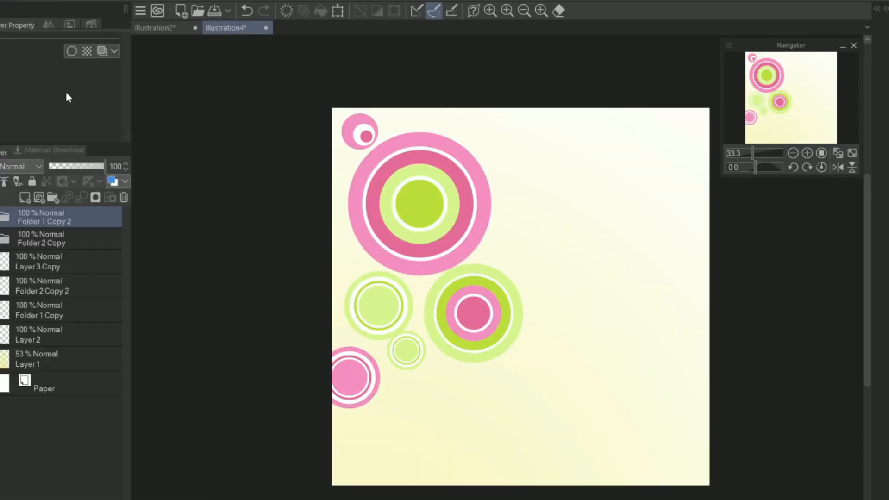
key(ctrl+v)
Step: Scale the new pink ring graphic down and place it partly over the canvas's top edge near the middle
key(ctrl+t)
drag(669, 430, 458, 219)
drag(424, 191, 546, 232)
drag(548, 228, 524, 147)
key(Return)
Step: Copy the green offset-circle layer from Illustration2 and paste it into Illustration4
click(155, 27)
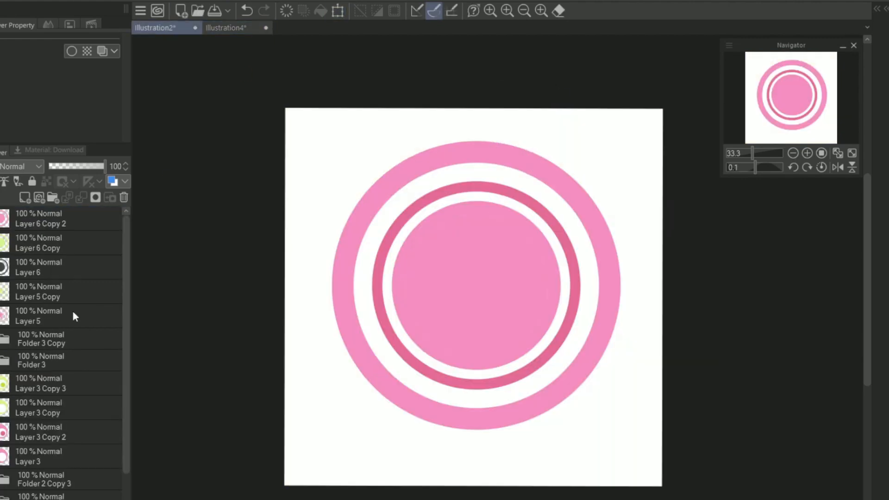
click(46, 384)
click(226, 28)
click(9, 1)
click(66, 93)
Step: Shrink the green offset circle, turn it so its inner circles face lower left, and place it beside the large pink circle
key(ctrl+t)
drag(674, 439, 445, 211)
drag(407, 173, 536, 235)
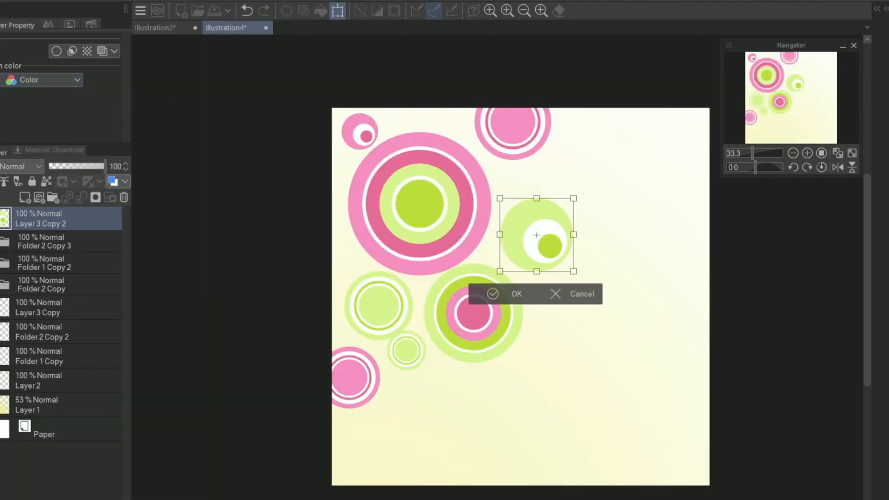
drag(574, 272, 524, 254)
key(Return)
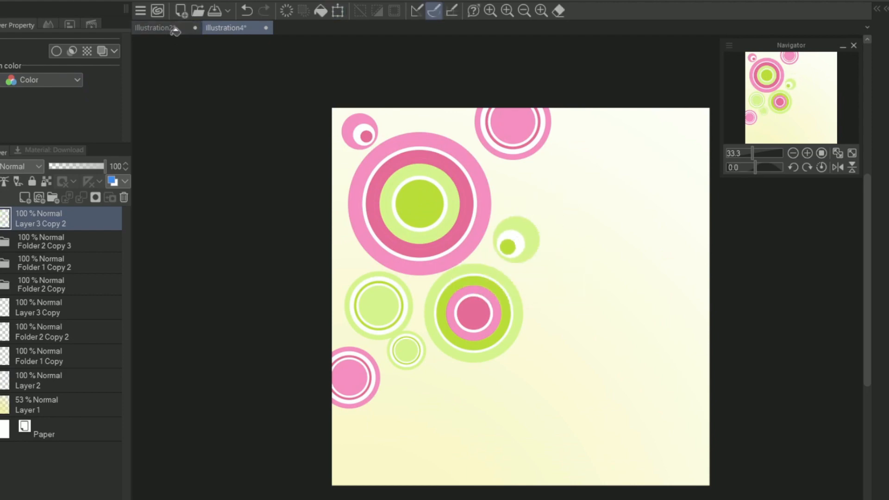
Step: Copy the pink ring and star layer from Illustration2 and paste it into Illustration4
click(174, 29)
click(39, 317)
click(9, 2)
click(43, 65)
click(226, 28)
click(9, 2)
click(71, 92)
Step: Scale the pink star graphic down to a tiny badge and place it just below the green offset circle
key(ctrl+t)
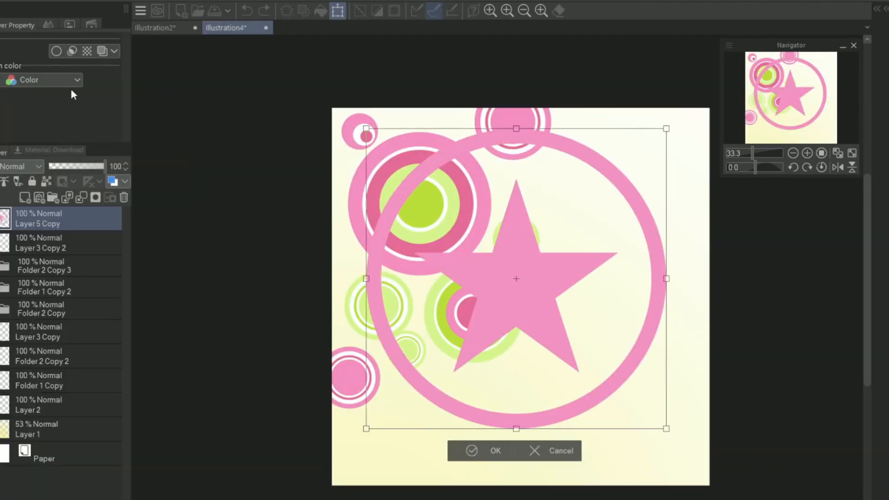
drag(667, 429, 436, 199)
drag(401, 163, 575, 205)
drag(610, 240, 536, 276)
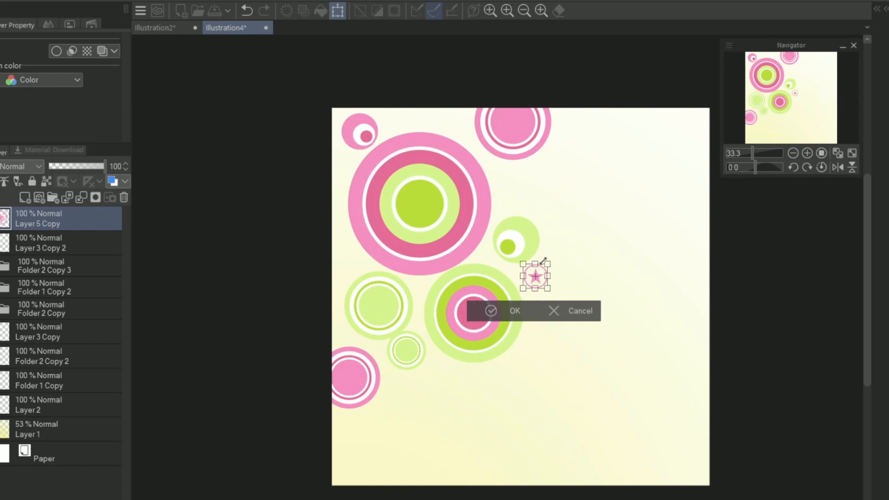
key(Return)
Step: Paste the single-shade pink concentric ring folder into Illustration4, scaled down and partly over the left edge beside the large pink circle
drag(647, 268, 493, 316)
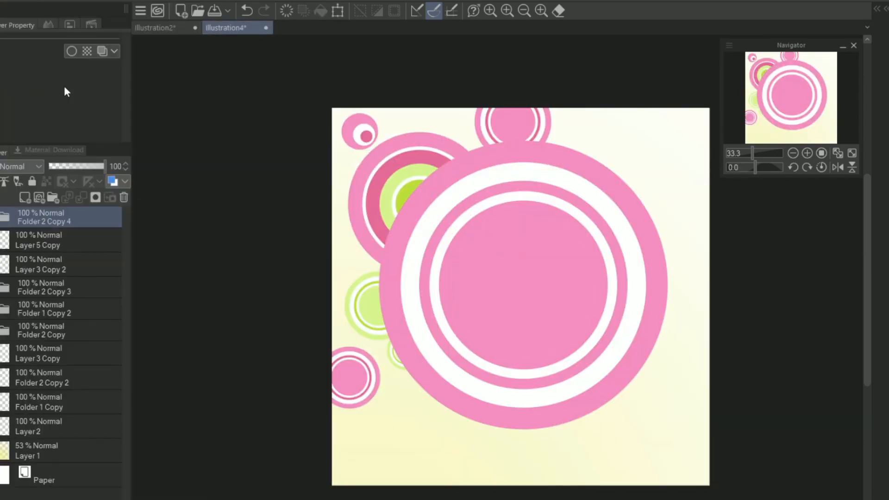
key(ctrl+t)
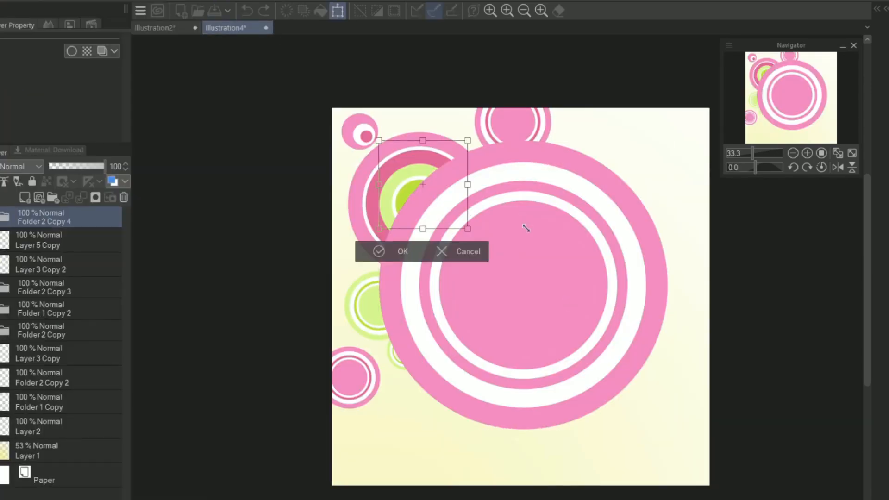
drag(433, 399, 320, 231)
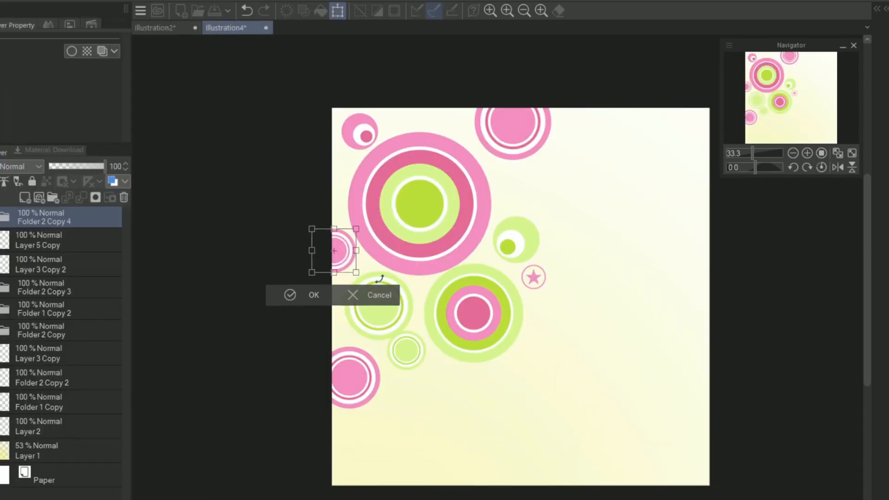
key(Return)
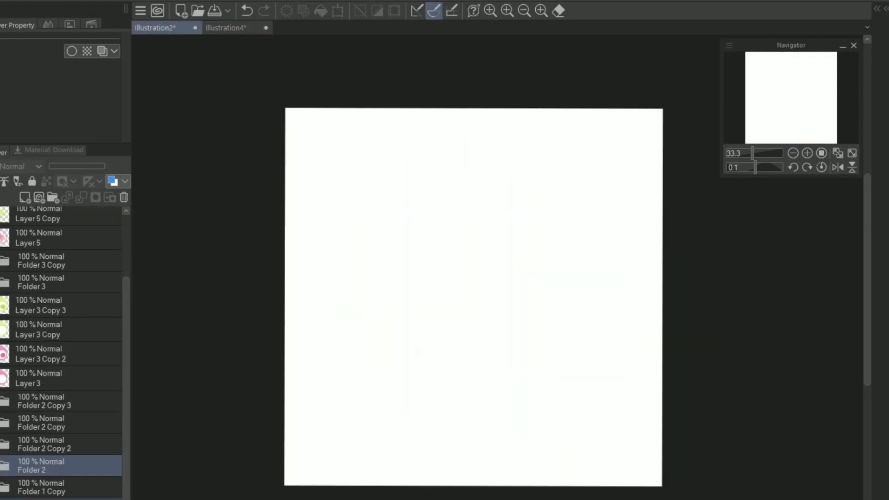
Step: Copy another concentric ring folder from Illustration2 into Illustration4, scaled down and placed near the canvas's top edge
click(50, 428)
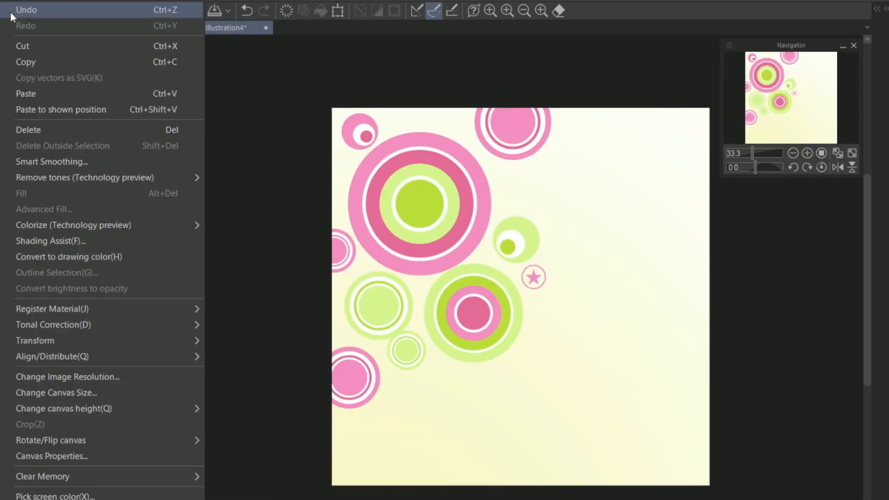
key(ctrl+v)
key(ctrl+t)
drag(681, 438, 505, 272)
drag(564, 146, 426, 106)
click(395, 162)
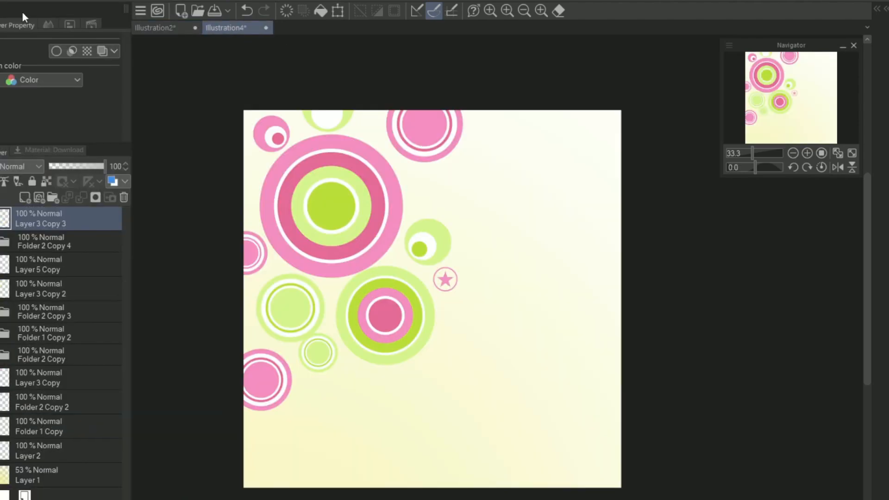
Step: Paste the multicoloured pink and green concentric ring folder into Illustration4 and scale it down over the lower part of the canvas
key(ctrl+v)
key(ctrl+t)
drag(371, 259, 475, 368)
drag(348, 219, 504, 373)
drag(611, 441, 330, 440)
drag(766, 103, 759, 115)
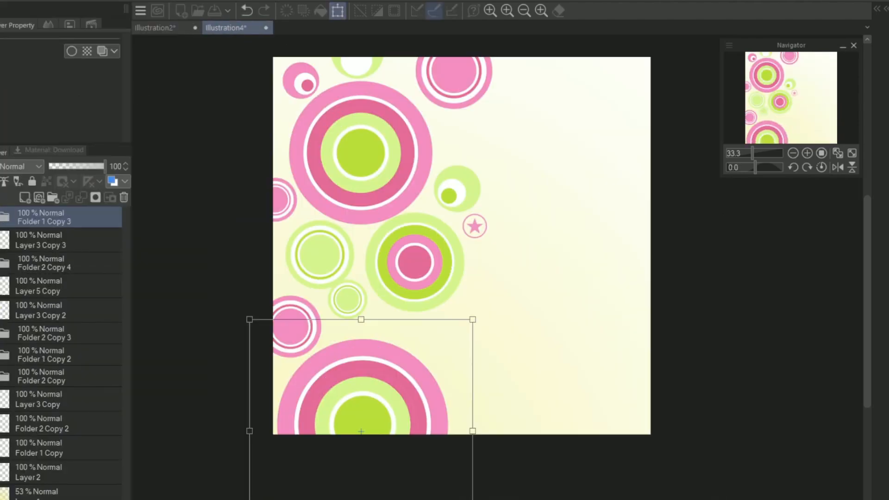
Step: Shrink the pasted pink and green rings further and place them above and beside the green offset circle, below the pink circle
drag(479, 332, 511, 395)
drag(510, 381, 428, 409)
drag(358, 437, 268, 458)
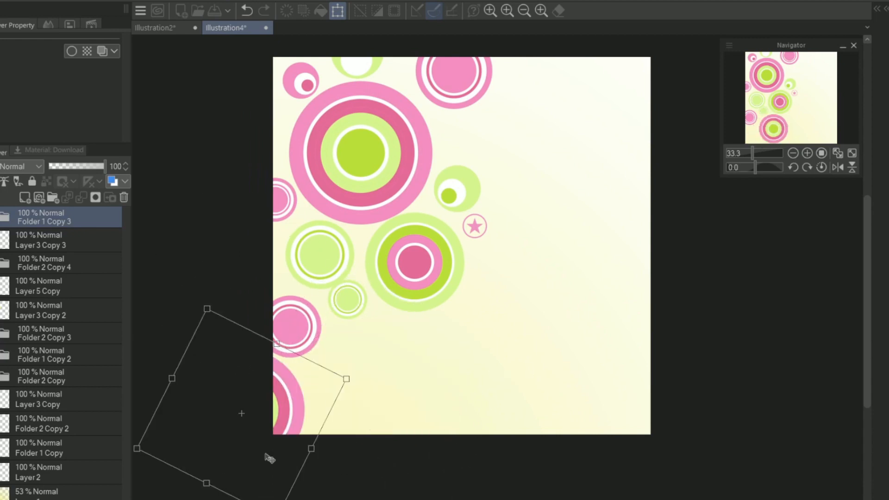
drag(758, 119, 742, 123)
drag(335, 434, 431, 410)
drag(440, 478, 427, 373)
drag(426, 332, 621, 204)
key(Return)
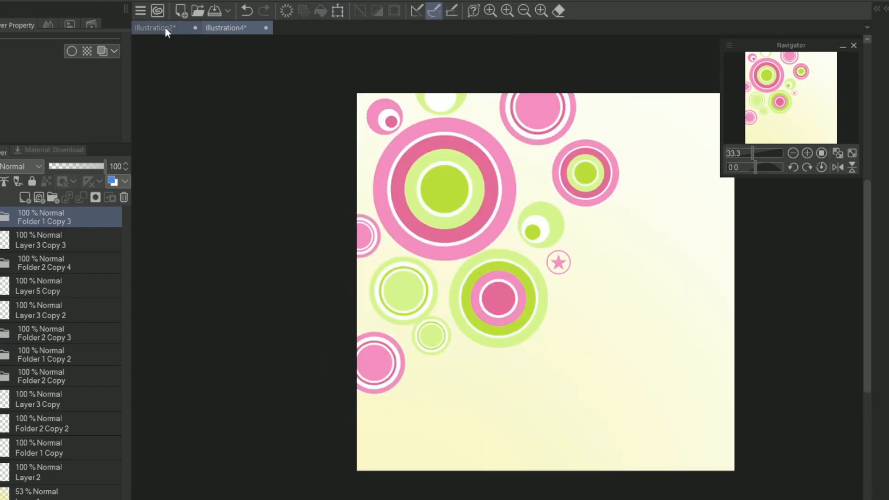
Step: Copy the green ring and centre dot layer, Layer 6 Copy, from Illustration2 and return to Illustration4
click(155, 27)
drag(126, 287, 123, 218)
click(47, 243)
key(ctrl+c)
click(236, 28)
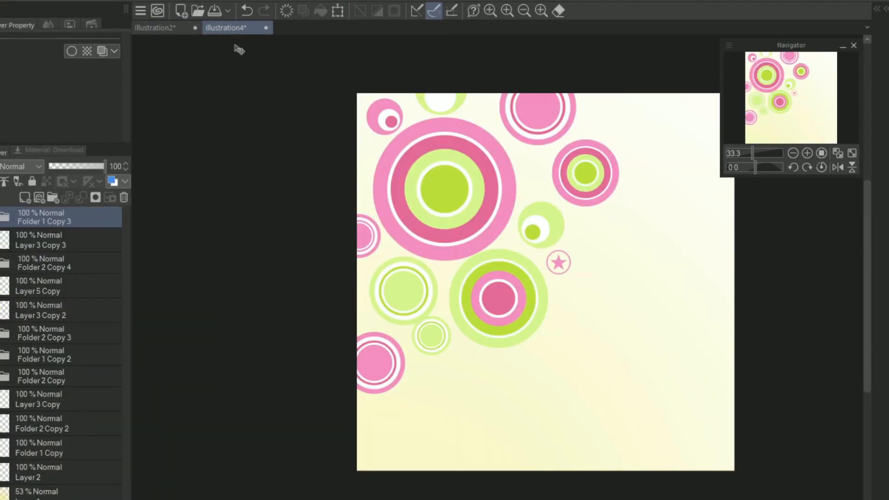
Step: Paste the green ring and dot, scaled down and placed partly over the left canvas edge beside the light green circle
click(68, 86)
key(ctrl+t)
drag(716, 446, 514, 244)
drag(477, 197, 615, 407)
drag(651, 454, 571, 372)
drag(551, 353, 605, 246)
drag(598, 234, 359, 317)
click(320, 346)
Step: Copy the pink ring and centre dot layer from Illustration2 and paste it into Illustration4
click(156, 28)
click(9, 2)
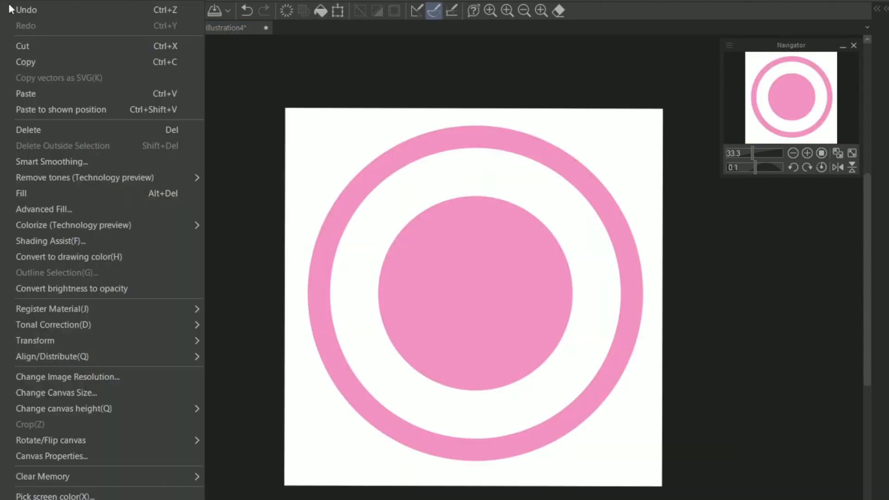
click(41, 62)
click(236, 28)
click(86, 93)
Step: Scale the pink ring and dot down to a small badge and place it near the top edge, right of the pink circle
key(ctrl+t)
drag(716, 446, 457, 187)
drag(417, 148, 478, 410)
drag(516, 449, 477, 409)
drag(470, 399, 616, 98)
click(560, 150)
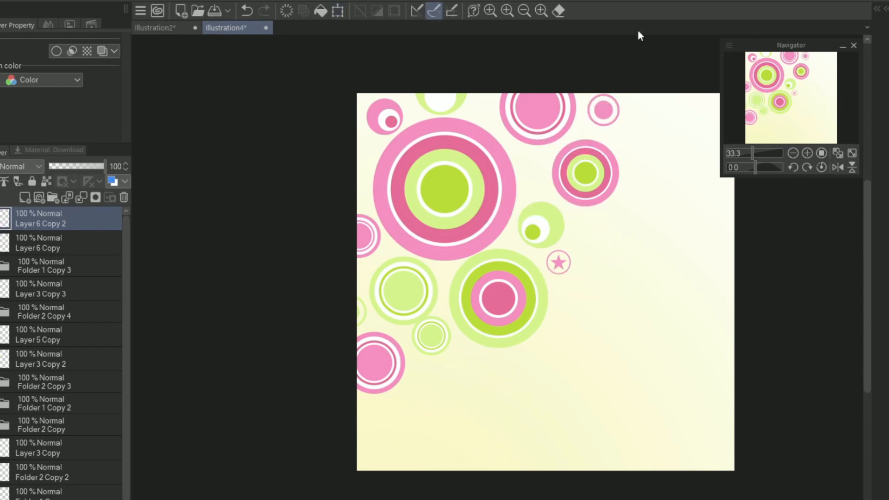
Step: Duplicate the small pink ring layer and place the copy, scaled slightly smaller, against the original's lower right
right_click(83, 221)
click(126, 273)
key(ctrl+t)
drag(642, 146, 634, 138)
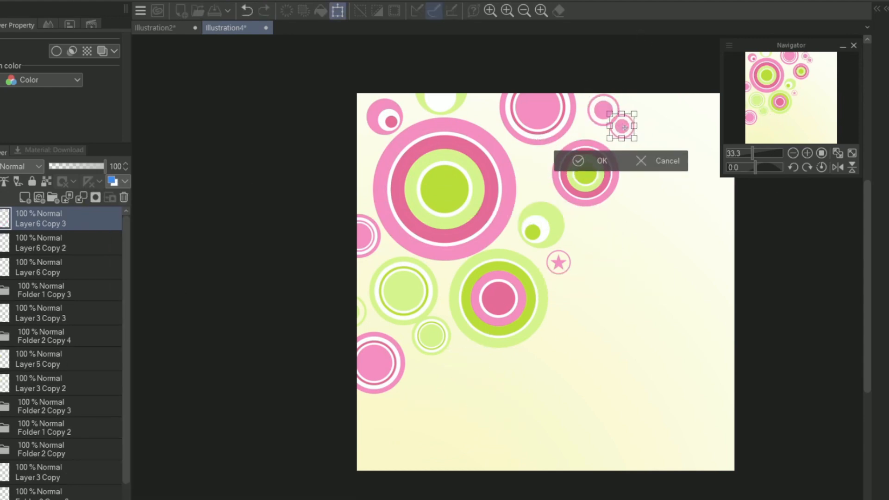
click(589, 161)
click(821, 153)
click(790, 65)
drag(711, 212, 685, 232)
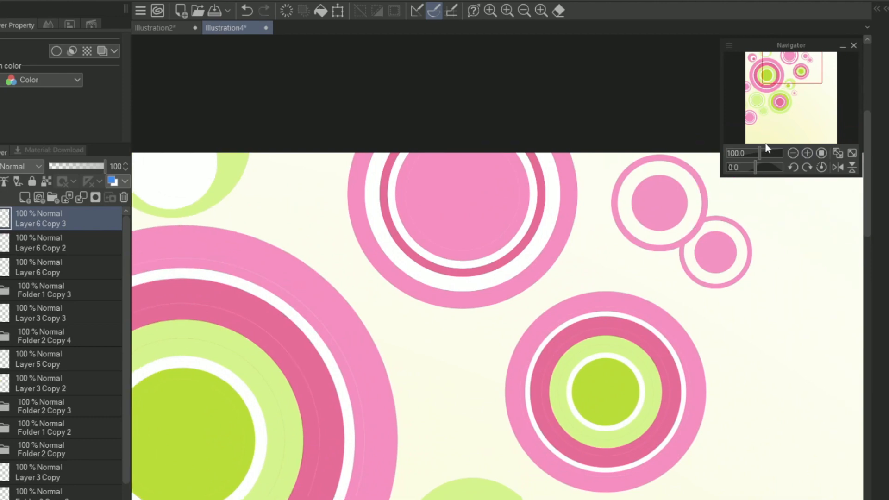
click(753, 153)
drag(787, 92, 781, 96)
Step: Copy the pink offset circle layer, Layer 3 Copy 2, from Illustration2 and paste it into Illustration4
click(168, 30)
scroll(107, 293, down, 3)
click(1, 305)
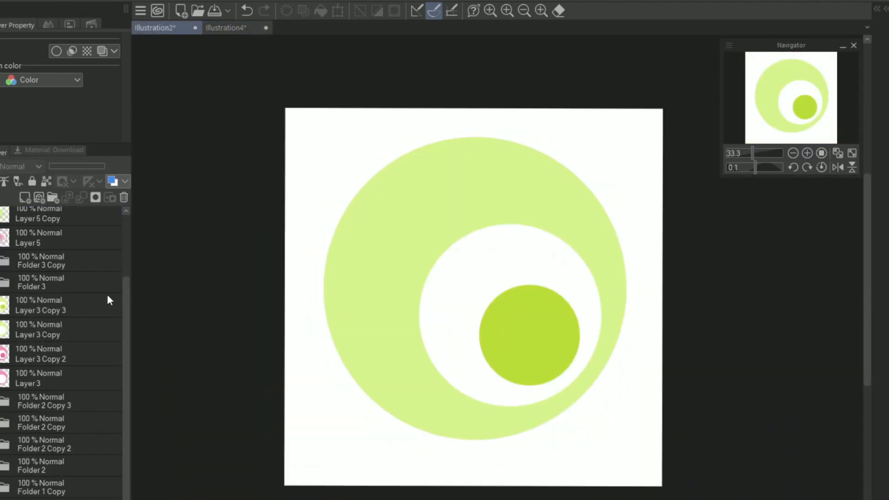
click(1, 305)
click(1, 353)
click(69, 353)
click(231, 29)
click(163, 29)
click(231, 29)
key(ctrl+v)
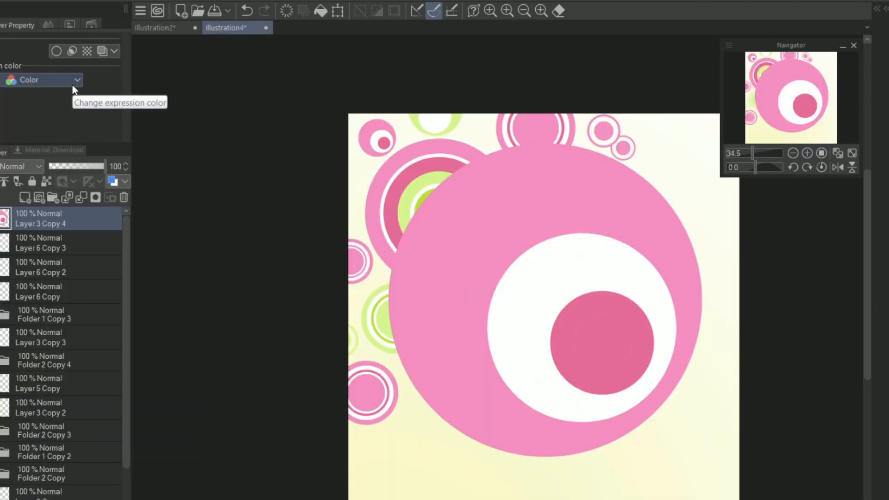
Step: Scale the pink offset circle down, rotate it and place it overlapping the top of the light green ring circle
key(ctrl+t)
drag(702, 456, 453, 208)
drag(423, 175, 456, 437)
drag(487, 470, 416, 287)
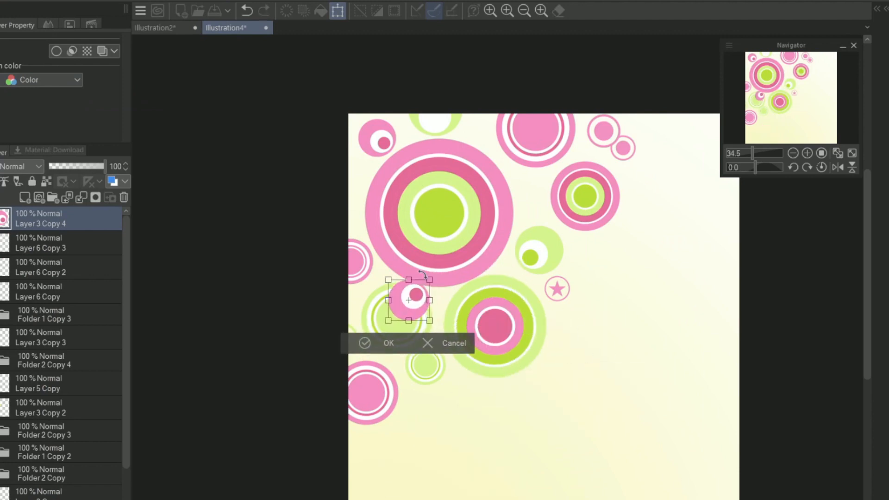
click(366, 343)
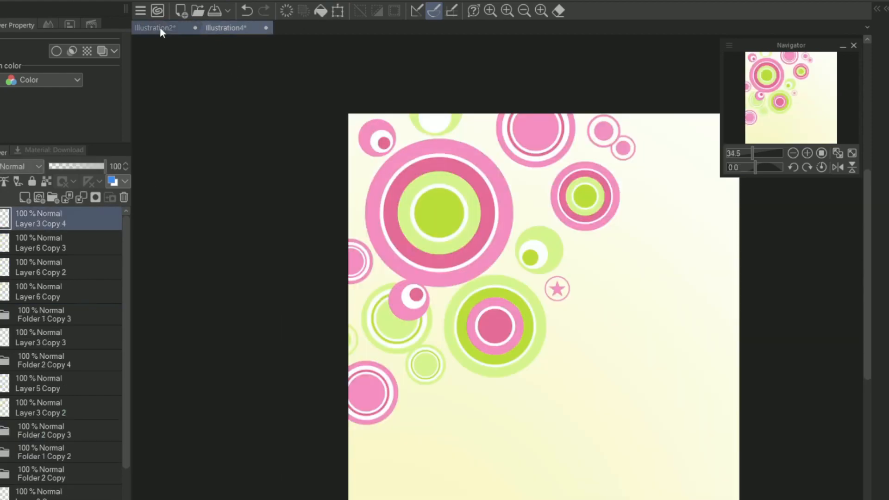
Step: Bring the green ring and star layer from Illustration2 into Illustration4 and scale it down to a tiny badge
click(157, 27)
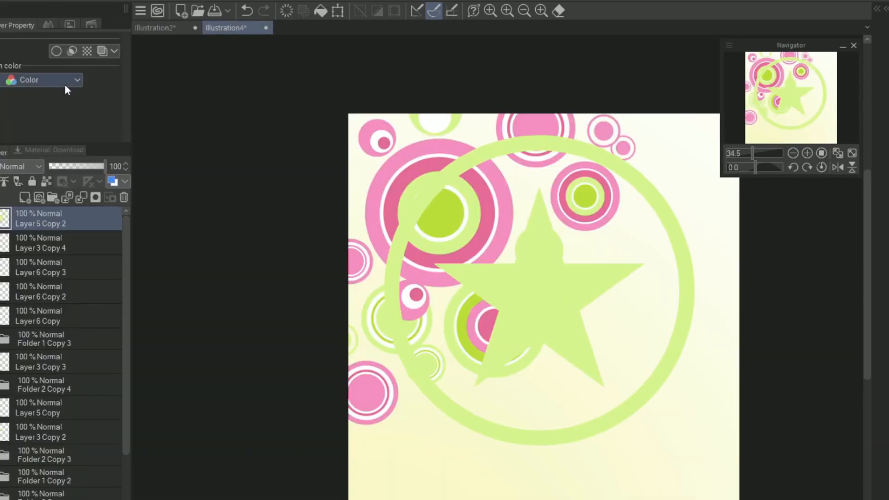
key(ctrl+t)
drag(377, 130, 421, 387)
mouse_move(463, 417)
mouse_down()
mouse_move(479, 424)
mouse_move(446, 423)
mouse_up()
drag(463, 446, 427, 413)
drag(443, 356, 599, 244)
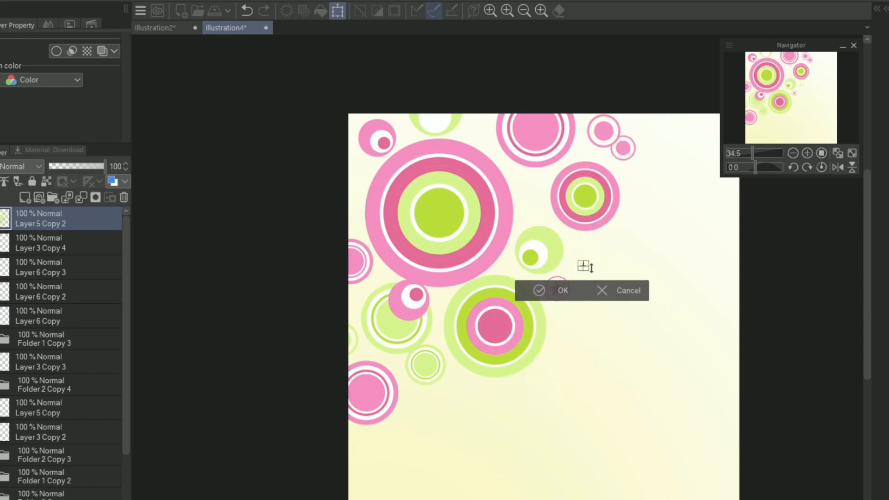
click(565, 291)
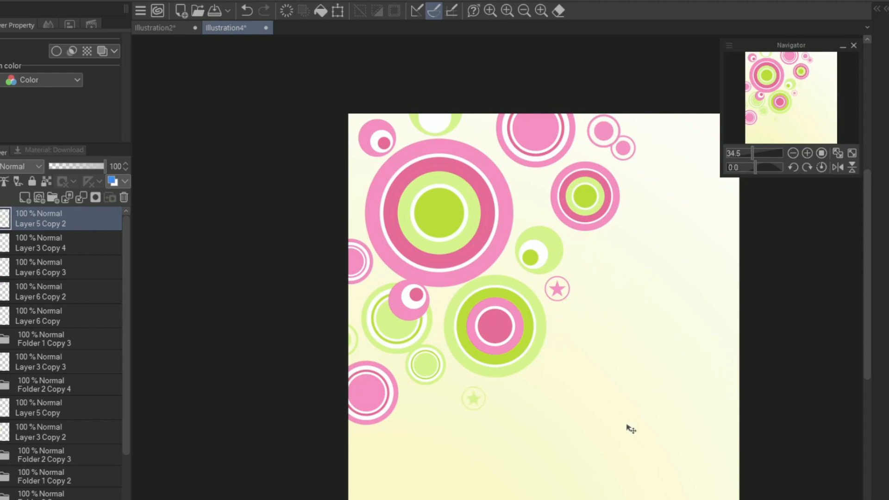
Step: Move the tiny green star badge to the left canvas edge, beside the upper part of the largest pink circle
key(ctrl+t)
drag(629, 428, 664, 399)
click(443, 437)
drag(737, 272, 730, 269)
Step: Copy a pink concentric ring folder from Illustration2 and paste it into Illustration4
click(173, 28)
click(1, 291)
drag(124, 366, 123, 402)
click(1, 331)
click(1, 378)
click(244, 29)
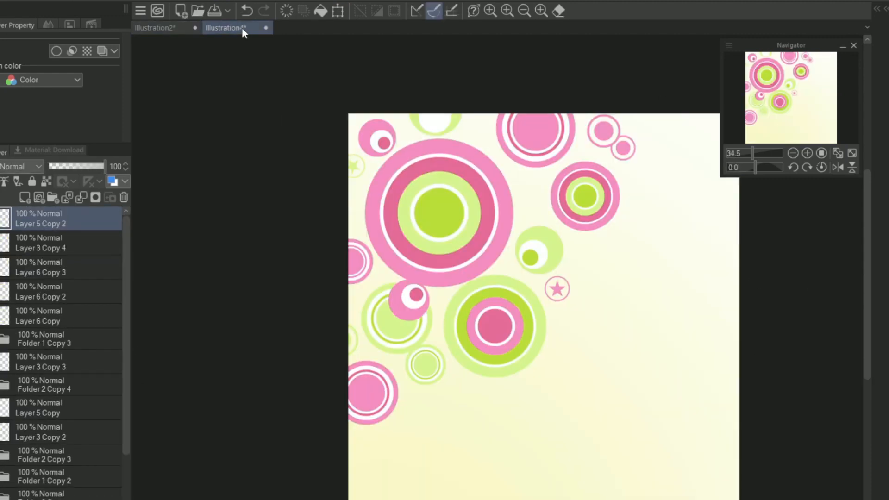
click(173, 29)
click(76, 432)
click(76, 479)
click(241, 28)
click(73, 80)
Step: Scale the pasted pink rings down to a small circle and place it partly over the canvas's left edge
key(ctrl+t)
drag(547, 319, 262, 50)
drag(411, 176, 650, 393)
drag(791, 493, 564, 267)
drag(547, 250, 519, 400)
drag(541, 376, 543, 176)
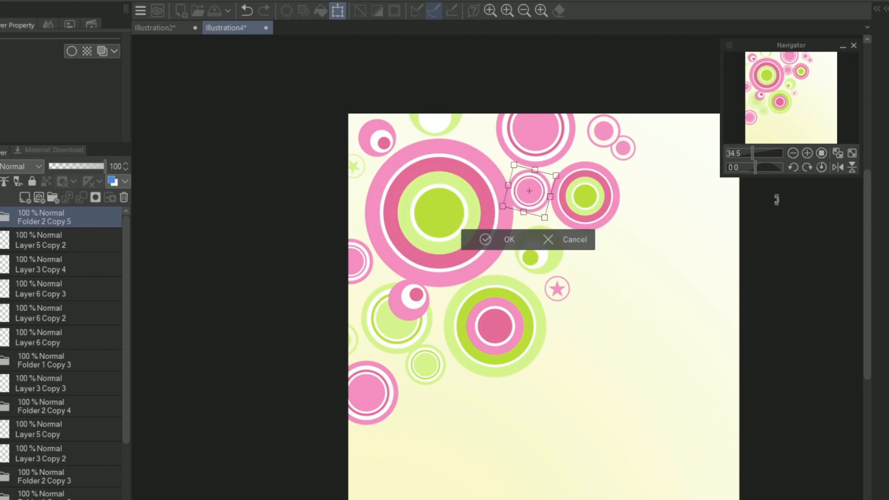
click(485, 240)
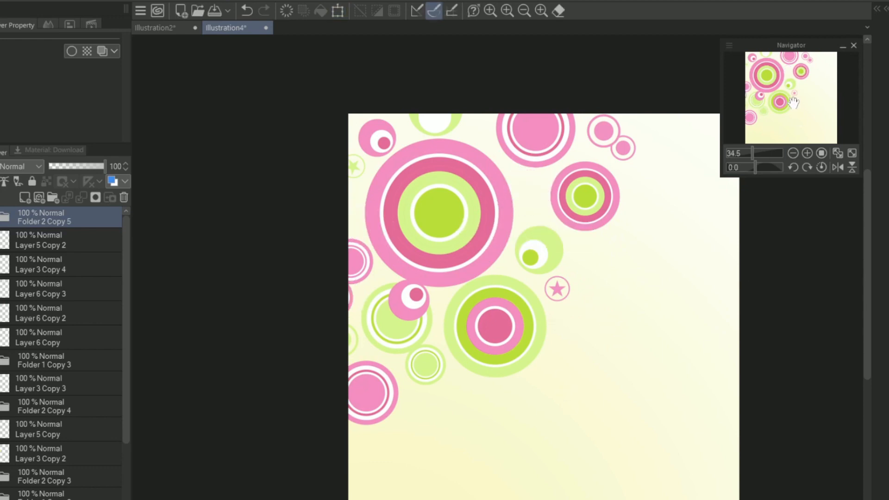
Step: Try a hue of 116 and saturation of 94 on the gradient background layer
scroll(65, 352, down, 10)
click(51, 499)
click(277, 334)
drag(759, 261, 732, 262)
drag(759, 299, 882, 299)
drag(731, 262, 842, 256)
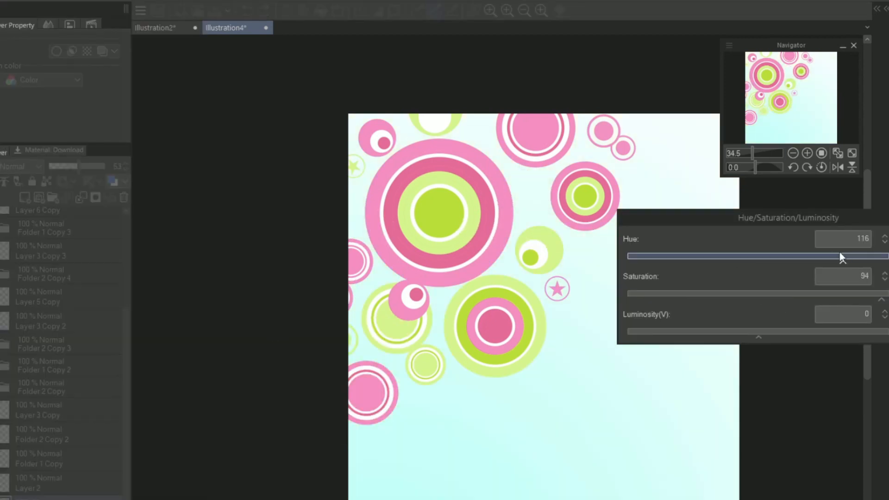
key(Escape)
Step: Adjust the gradient background layer's opacity to give a soft yellow backdrop
drag(75, 166, 108, 167)
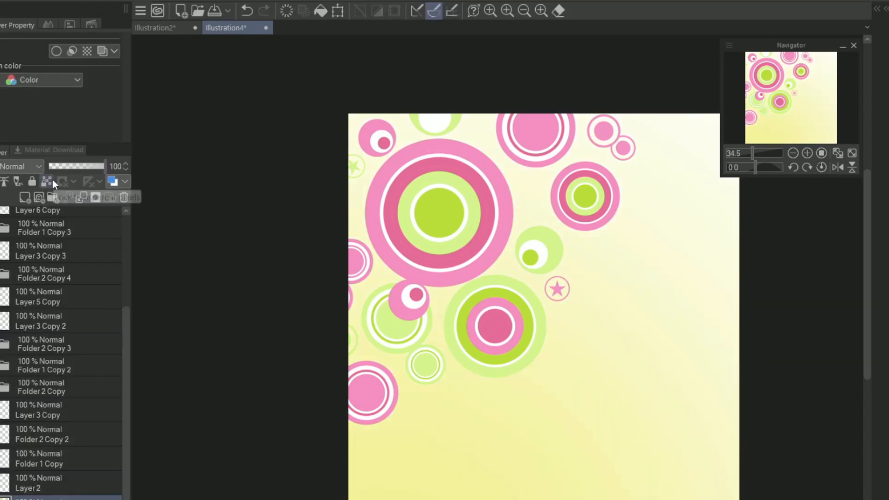
drag(509, 287, 375, 260)
key(ctrl+z)
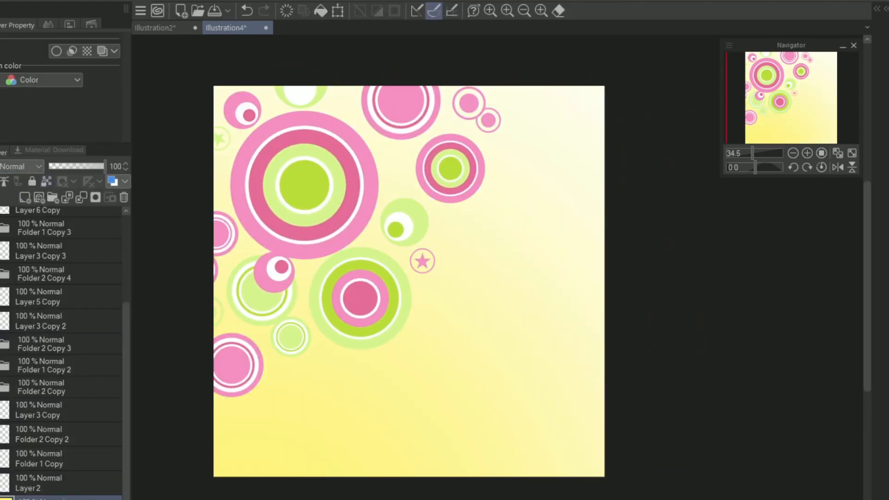
drag(105, 166, 85, 166)
drag(125, 341, 152, 154)
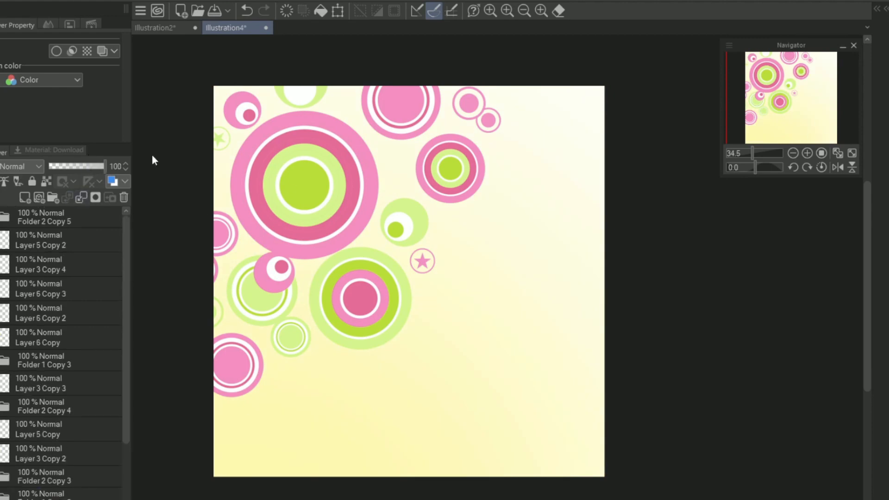
Step: Add a new layer above all the graphics and draw a light green vertical drip beneath the multicoloured green circle
click(69, 216)
click(26, 198)
scroll(312, 372, up, 2)
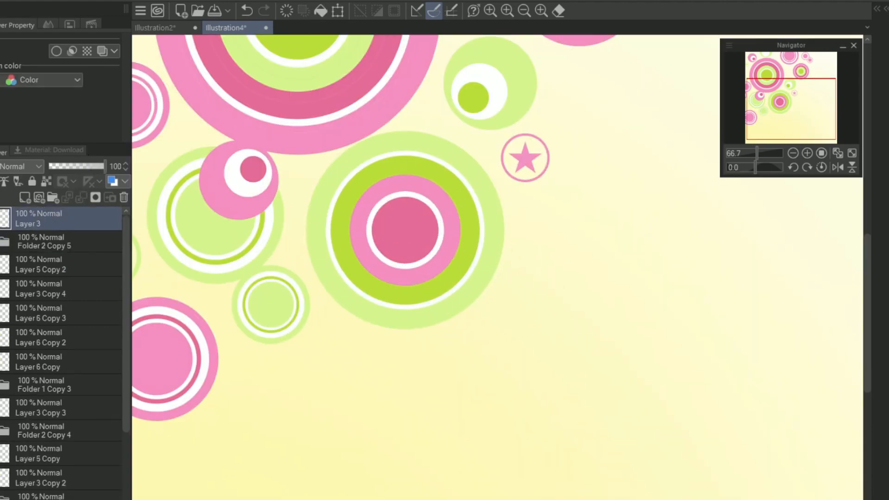
drag(359, 302, 366, 449)
key(ctrl+z)
drag(387, 316, 384, 458)
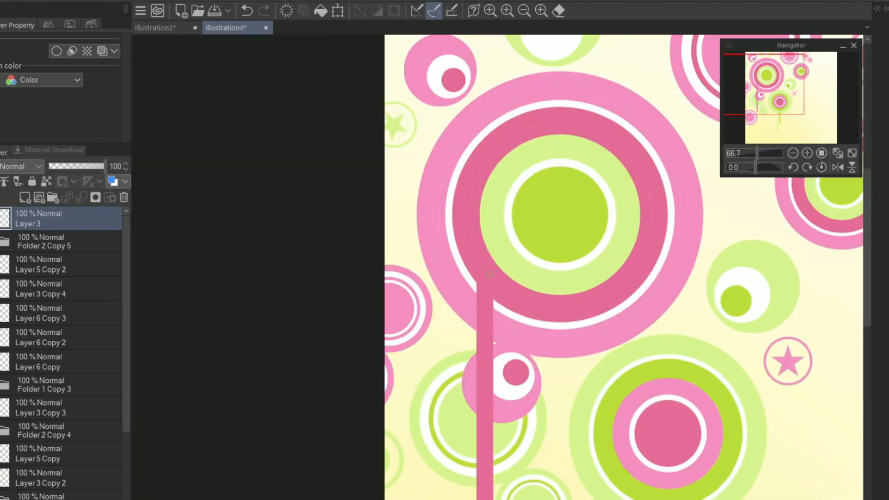
Step: Draw more vertical drips hanging from the circles, each in the matching pink or green
key(ctrl+z)
mouse_move(479, 243)
mouse_down()
mouse_move(479, 499)
mouse_move(461, 499)
mouse_up()
key(ctrl+z)
mouse_move(760, 85)
mouse_down()
mouse_move(761, 95)
mouse_move(768, 91)
mouse_up()
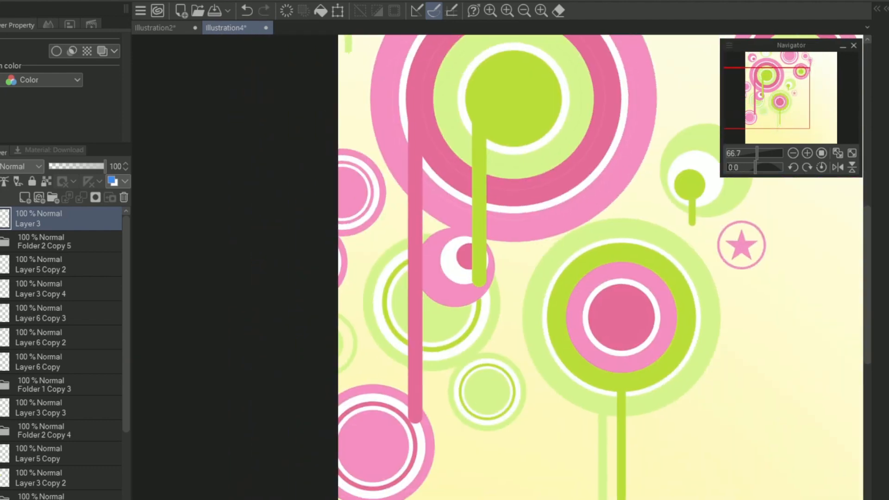
Step: Try tapering the upper parts of the dark pink and green drips into thin strands
drag(415, 175, 420, 297)
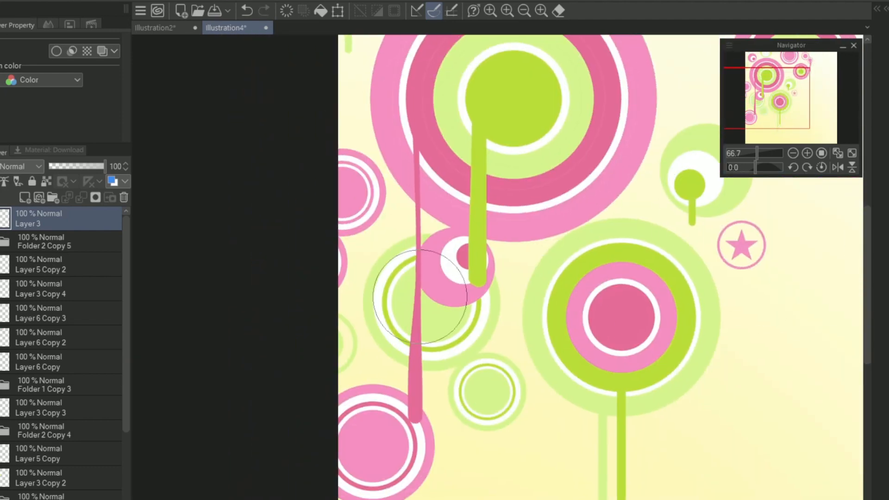
key(ctrl+z)
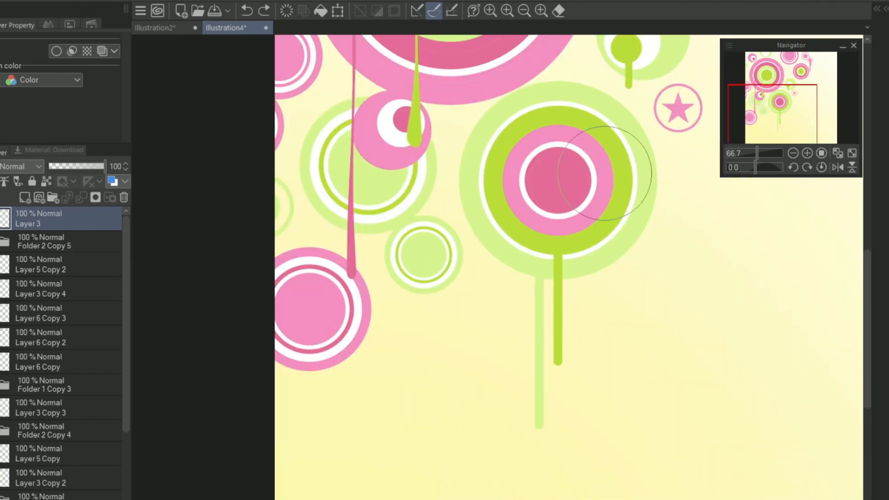
drag(773, 114, 783, 95)
drag(548, 213, 547, 240)
drag(757, 153, 751, 153)
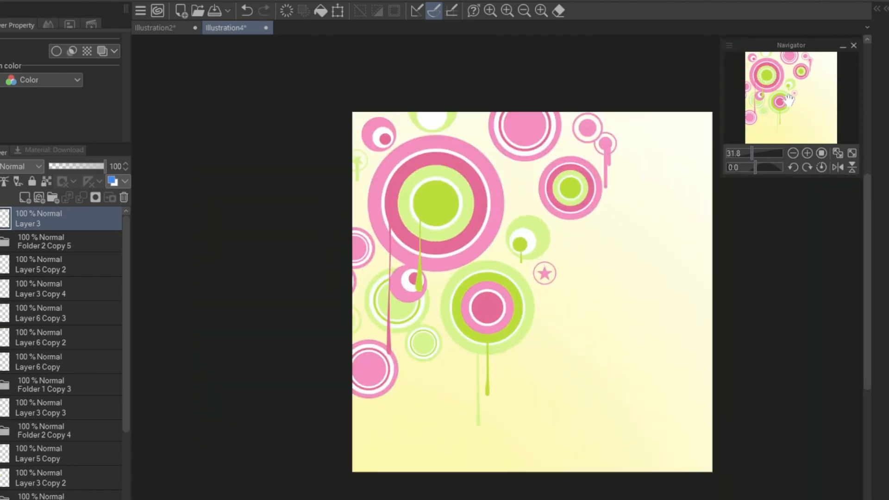
Step: Taper the upper part of the pink drips under the smallest pink ring
drag(809, 96, 823, 60)
click(807, 153)
click(807, 153)
click(807, 152)
click(807, 153)
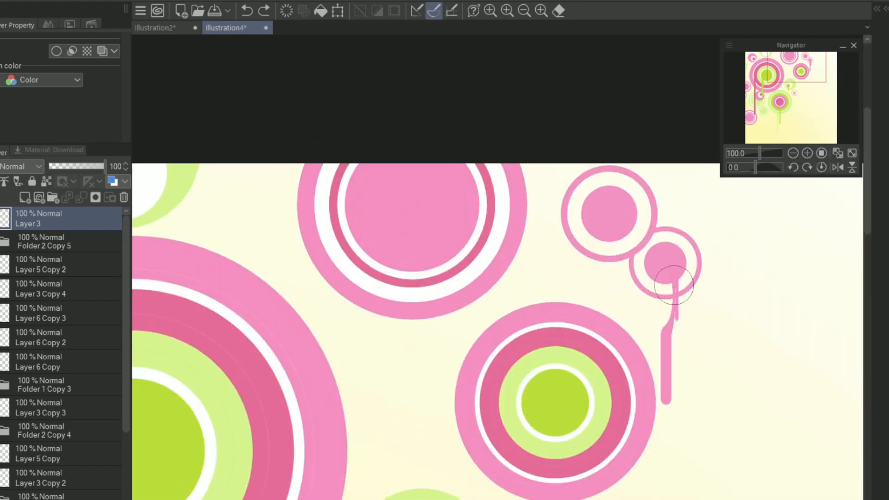
drag(760, 153, 754, 153)
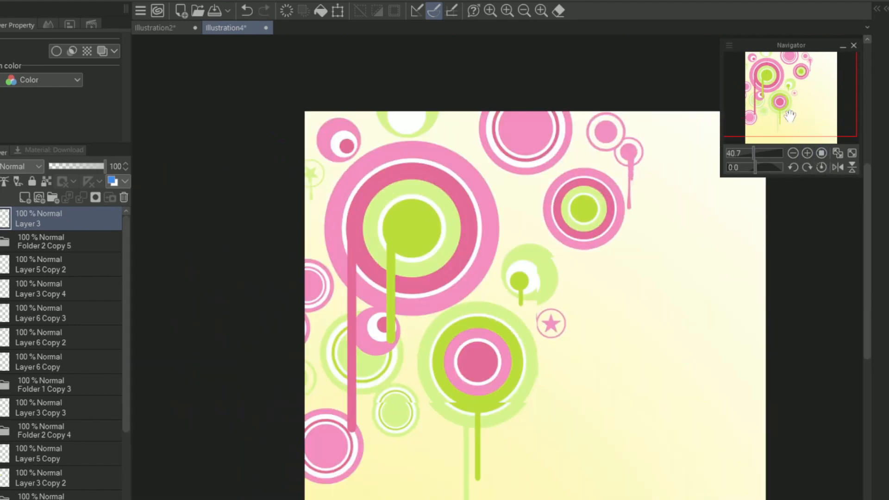
Step: Add a layer above the gradient background with a 5.0 LPI circle tone effect and paint black halftone dots behind the circles
drag(125, 377, 125, 479)
click(60, 497)
click(37, 195)
scroll(530, 72, up, 1)
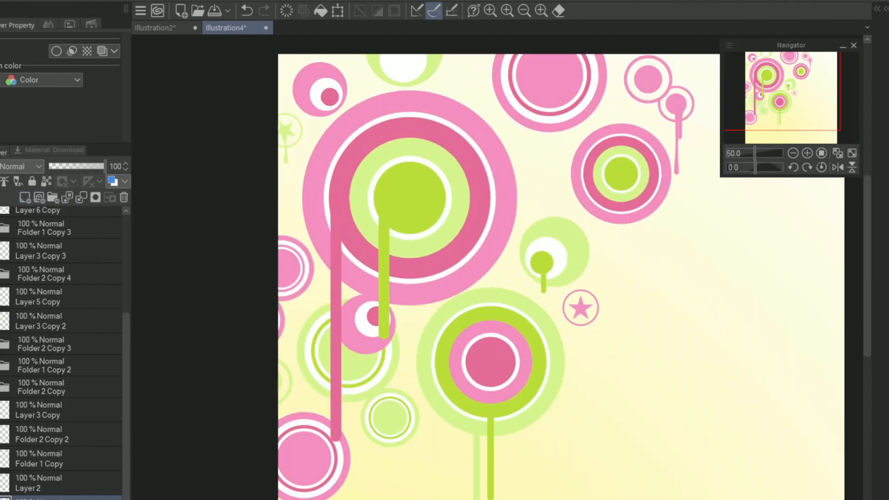
click(87, 51)
drag(755, 154, 753, 154)
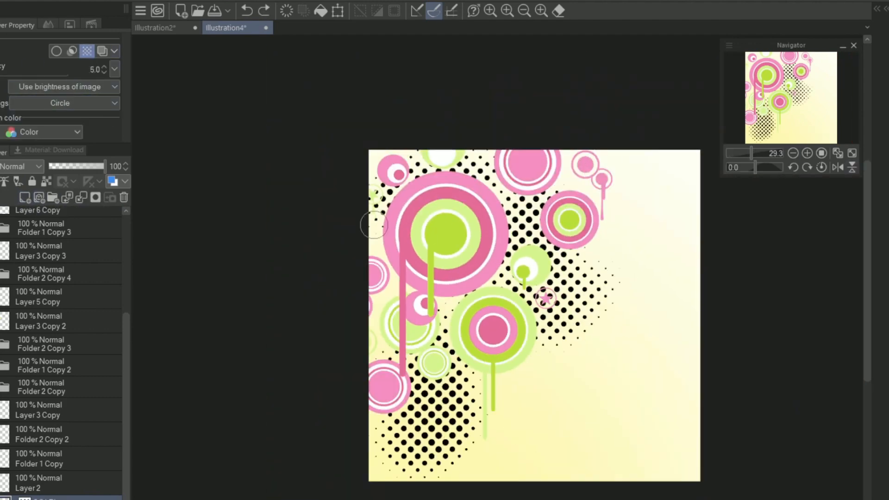
drag(525, 399, 537, 377)
Step: Add another layer and merge it with the halftone layer beneath to flatten the painted dots
click(25, 198)
click(3, 181)
key(ctrl+e)
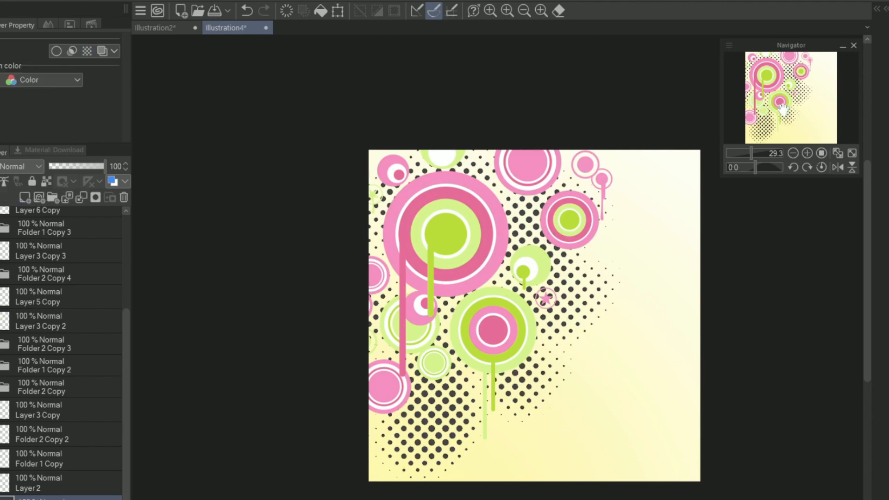
Step: Apply a 5.0 LPI circle tone effect to Layer 5 and paint more black dots beneath the green circle
drag(645, 296, 615, 274)
drag(127, 323, 127, 343)
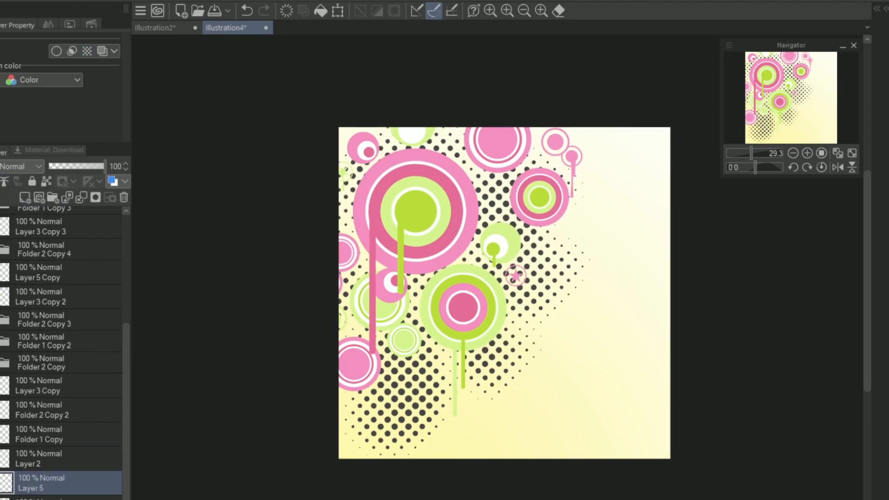
click(87, 51)
drag(560, 279, 521, 342)
click(807, 153)
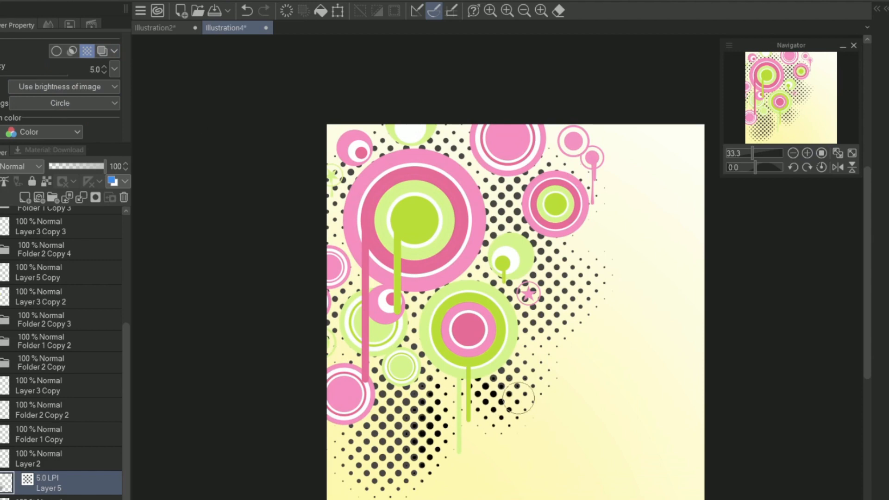
Step: Fill a rounded freehand area beside the multicoloured green circle with halftone dots and clear the selection
drag(563, 291, 567, 279)
click(652, 437)
key(ctrl+d)
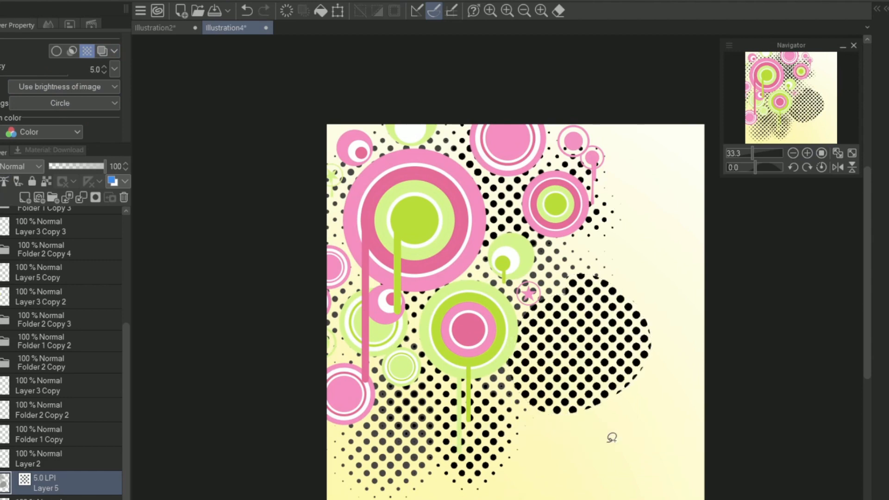
Step: Undo the rounded halftone fill and paint black dots behind the circles along the artwork's left side instead
key(ctrl+z)
key(ctrl+z)
key(ctrl+z)
drag(486, 264, 477, 255)
click(530, 460)
key(ctrl+d)
key(ctrl+z)
drag(347, 141, 354, 144)
click(461, 230)
click(258, 229)
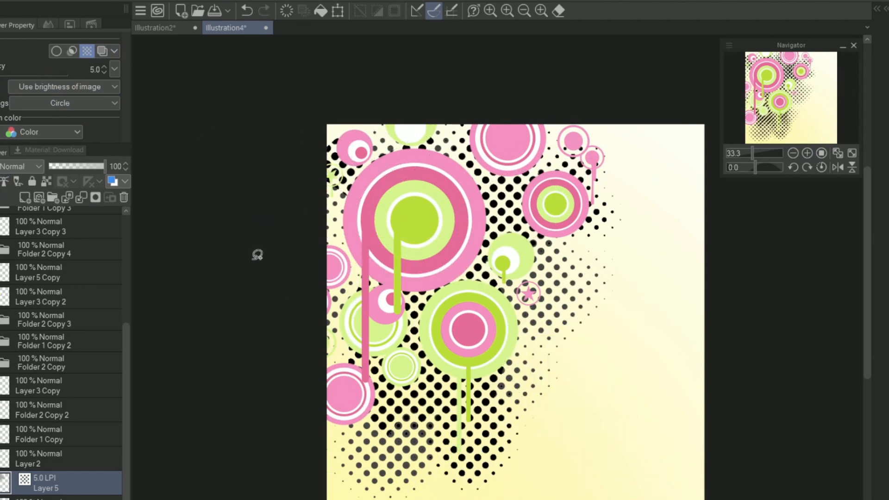
Step: Flatten the tone effect on the halftone dots and set Layer 4's opacity to 34%
click(87, 51)
click(1, 181)
click(737, 205)
drag(78, 166, 107, 160)
click(590, 414)
click(791, 107)
scroll(104, 446, down, 1)
click(60, 495)
click(68, 168)
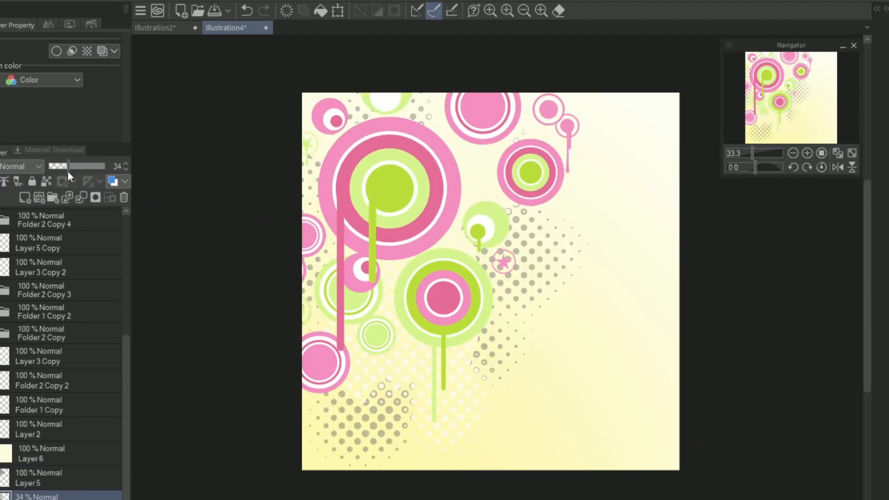
Step: Add a new empty layer beneath Layer 4 for coloured dots
click(798, 113)
scroll(61, 463, down, 1)
click(60, 497)
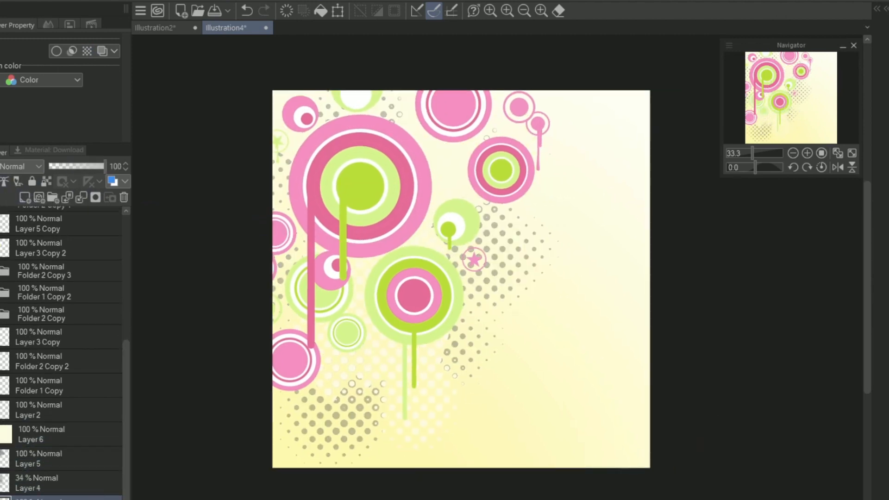
click(572, 359)
click(595, 238)
click(464, 322)
click(482, 422)
key(ctrl+z)
key(ctrl+z)
key(ctrl+z)
key(ctrl+z)
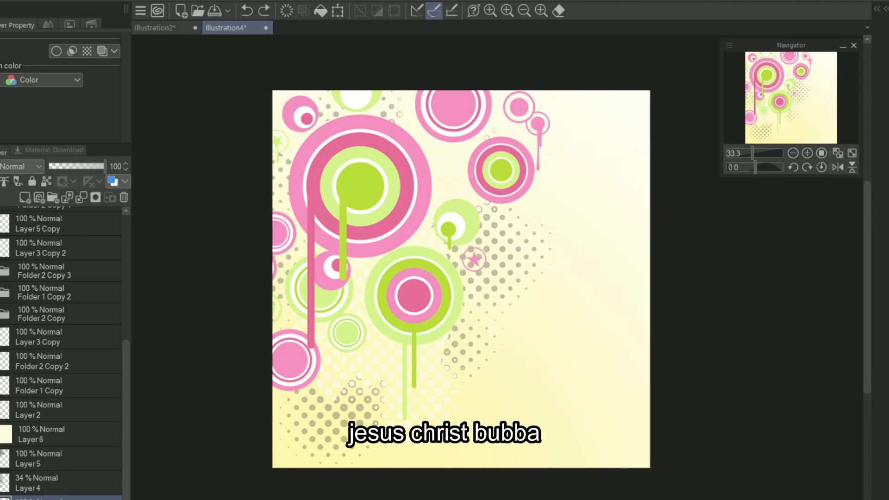
click(455, 214)
key(ctrl+z)
click(512, 324)
key(ctrl+z)
click(574, 190)
key(ctrl+z)
click(448, 178)
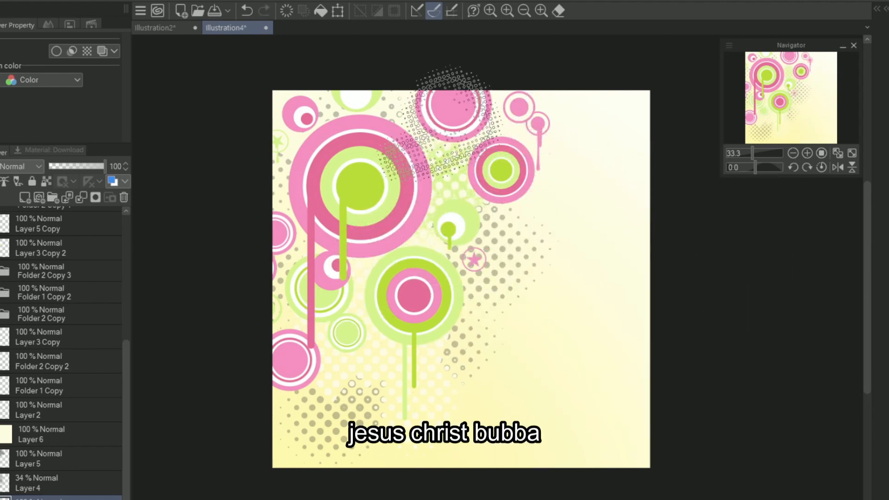
key(ctrl+z)
alt+click(405, 318)
click(470, 261)
key(ctrl+z)
Step: Paint light pink, dark pink and green halftone dots around and behind the circles using colours sampled from the artwork
click(451, 265)
alt+click(424, 292)
click(470, 202)
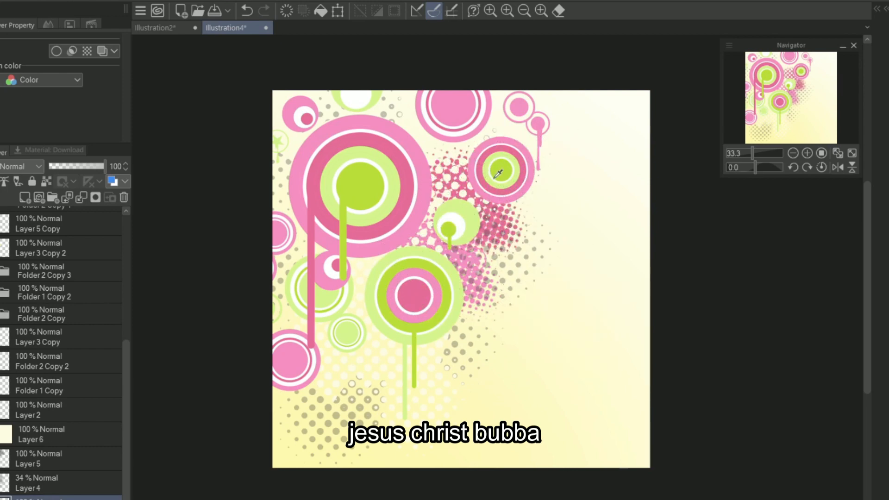
alt+click(495, 178)
click(318, 205)
alt+click(327, 197)
click(318, 249)
alt+click(436, 303)
click(359, 367)
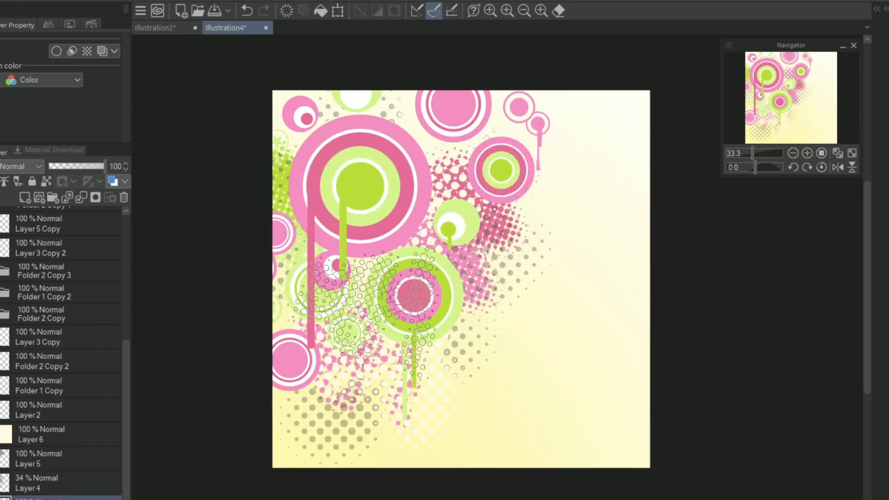
Step: Set the coloured dot layer's opacity to 47% and paint more dots behind the uppermost circles
click(68, 166)
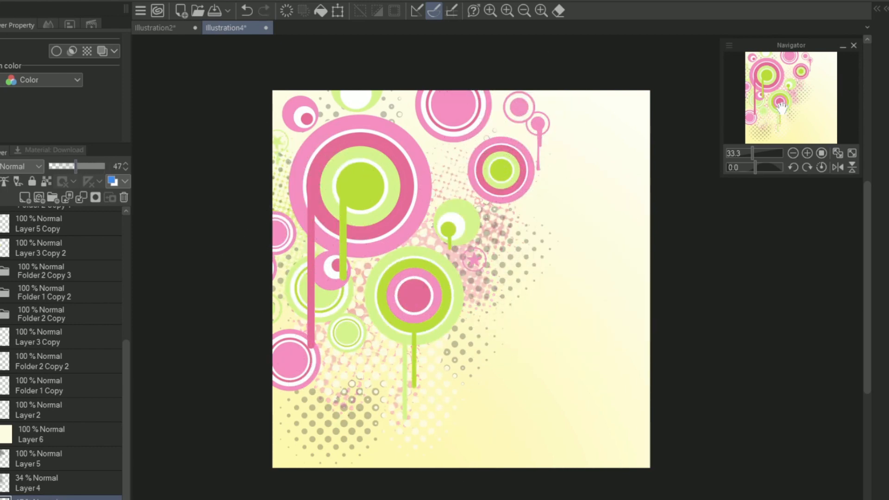
click(491, 119)
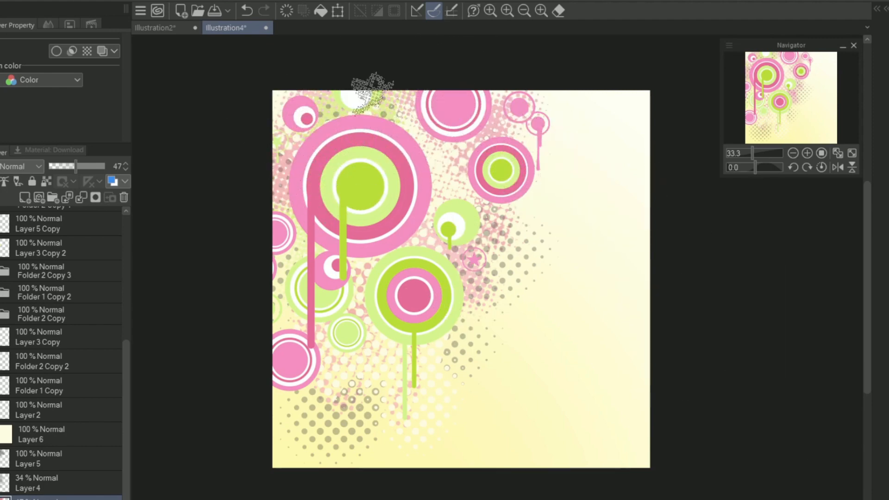
drag(816, 115, 822, 109)
Step: Add another layer and paint grey and white splatters and speckles around the circles and halftone dots
click(25, 198)
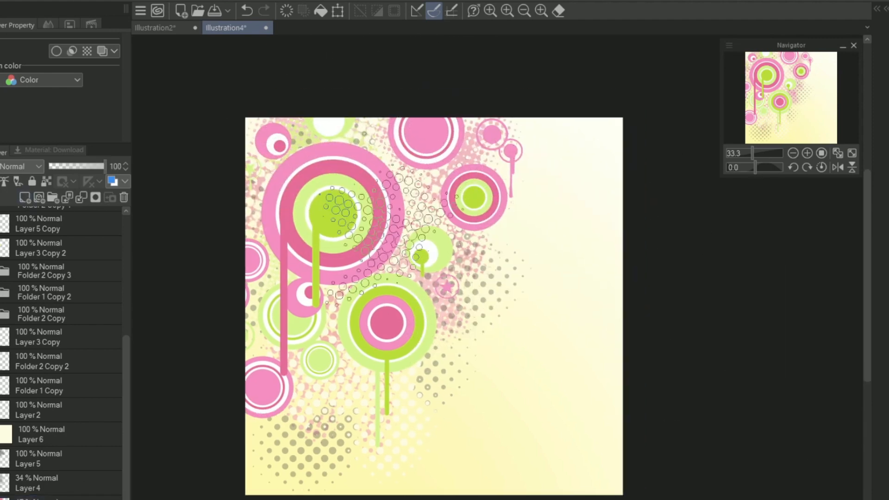
scroll(526, 263, up, 7)
scroll(526, 262, down, 7)
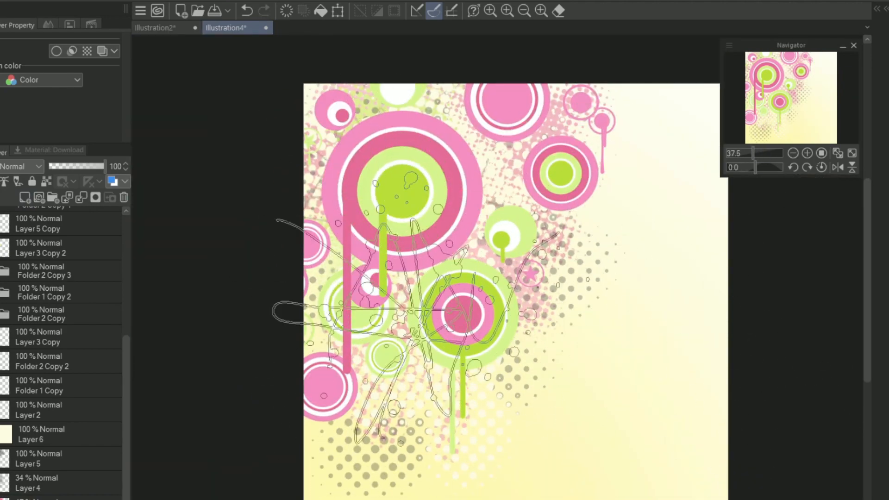
click(430, 320)
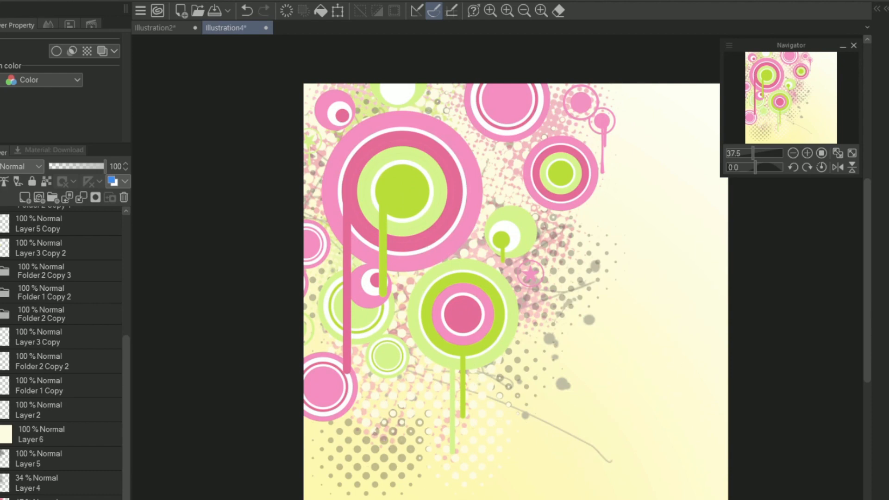
drag(672, 356, 429, 380)
click(840, 166)
click(691, 349)
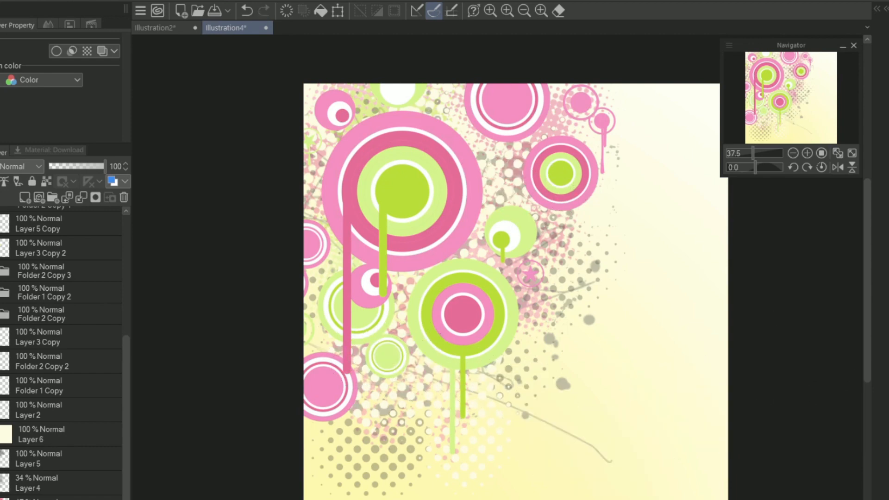
click(477, 330)
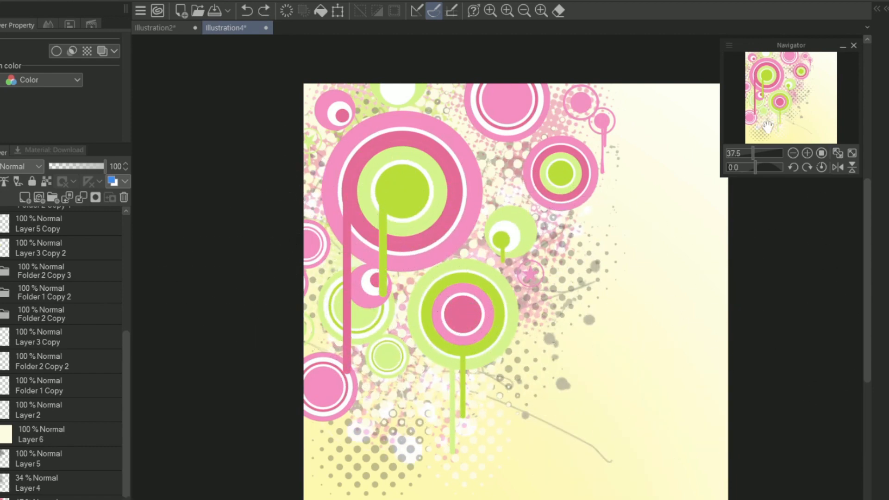
Step: Check the composition by flipping the canvas view horizontally and back
drag(767, 126, 812, 86)
scroll(96, 382, down, 2)
click(93, 362)
click(88, 409)
click(403, 448)
key(ctrl+z)
click(838, 167)
click(839, 168)
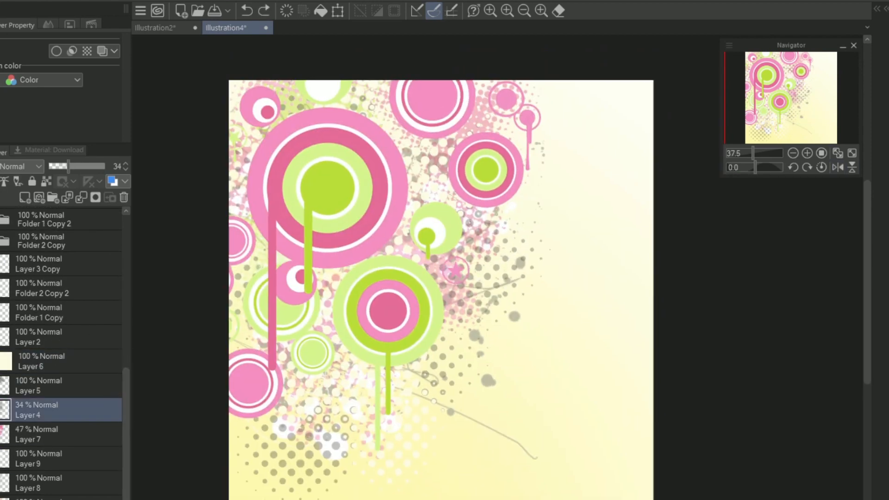
Step: Add a layer above the yellow gradient with the background artwork hidden and draw three horizontal pink stripes across the canvas
click(78, 459)
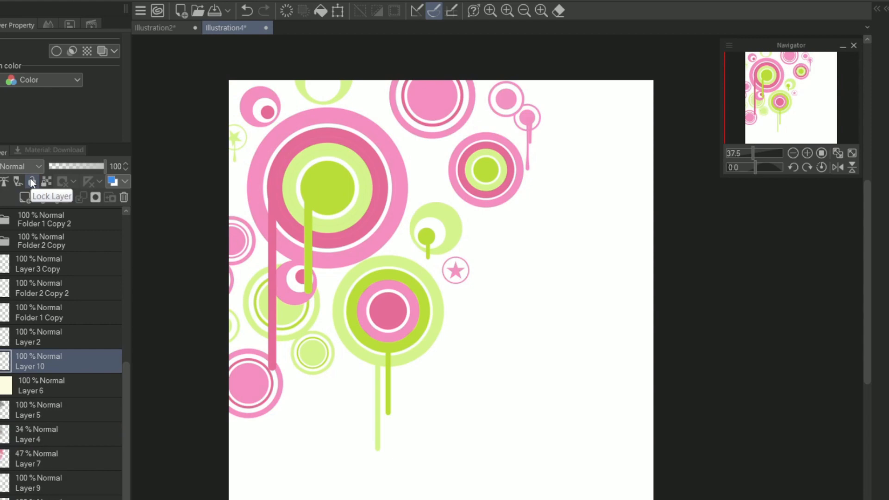
click(807, 153)
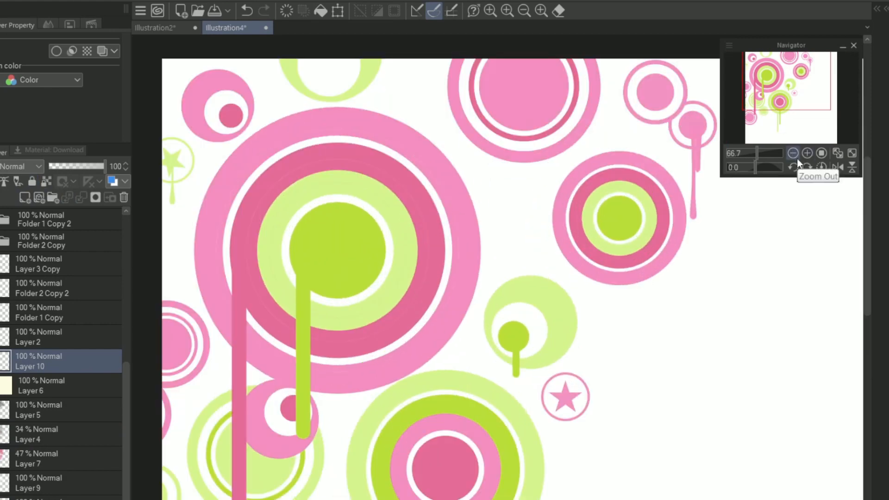
drag(757, 157, 752, 157)
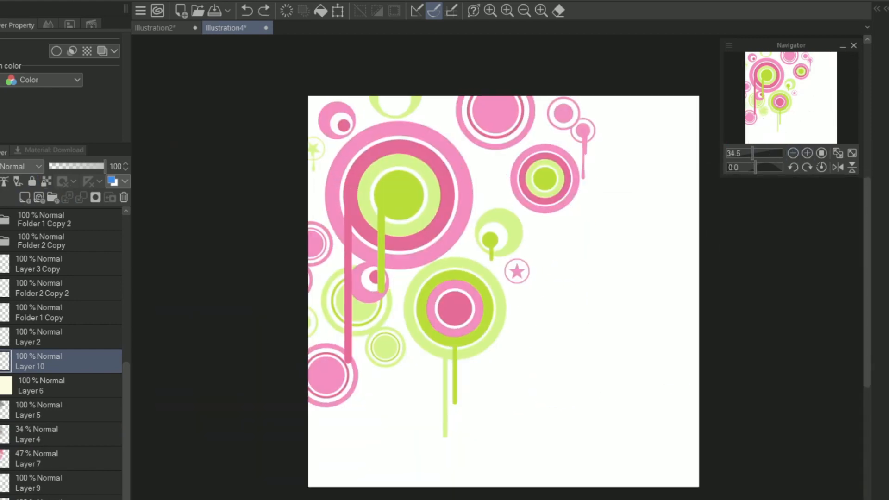
drag(288, 296, 820, 295)
drag(288, 324, 829, 323)
drag(288, 358, 856, 335)
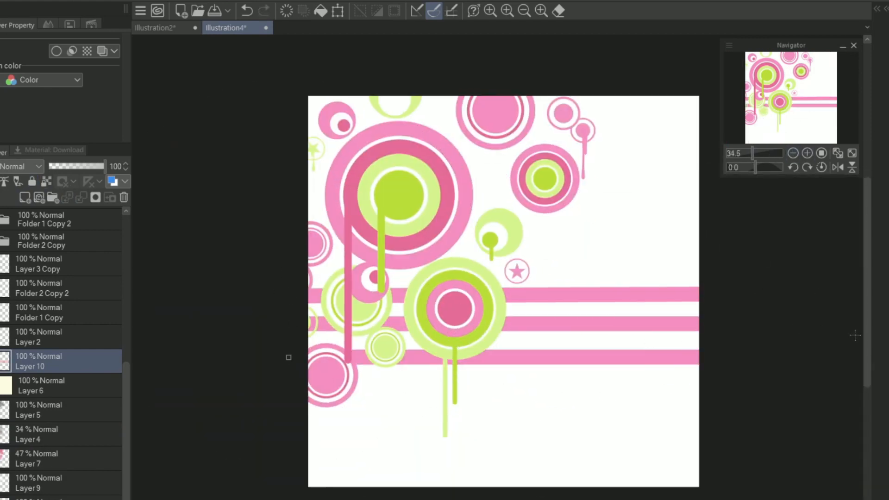
Step: Redraw the lowest pink stripe as a straight horizontal line close beneath the other two
key(ctrl+z)
mouse_move(260, 348)
mouse_down()
mouse_move(760, 359)
mouse_move(761, 352)
mouse_up()
key(ctrl+z)
drag(266, 346, 871, 351)
key(ctrl+z)
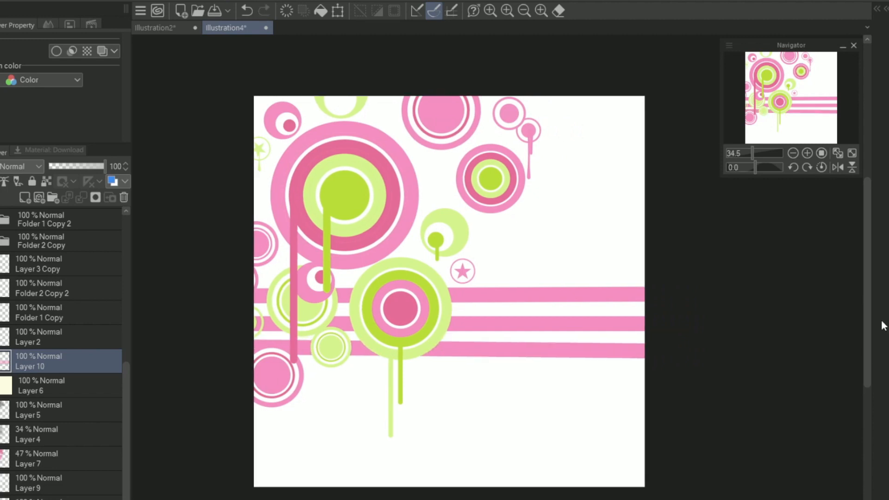
key(ctrl+z)
drag(238, 360, 825, 359)
key(ctrl+z)
mouse_move(237, 354)
mouse_down()
mouse_move(660, 376)
mouse_move(685, 354)
mouse_up()
Step: Give the stripes a border effect 10.0 thick in the dark pink sampled from the green ring's centre
click(56, 51)
click(112, 103)
click(60, 104)
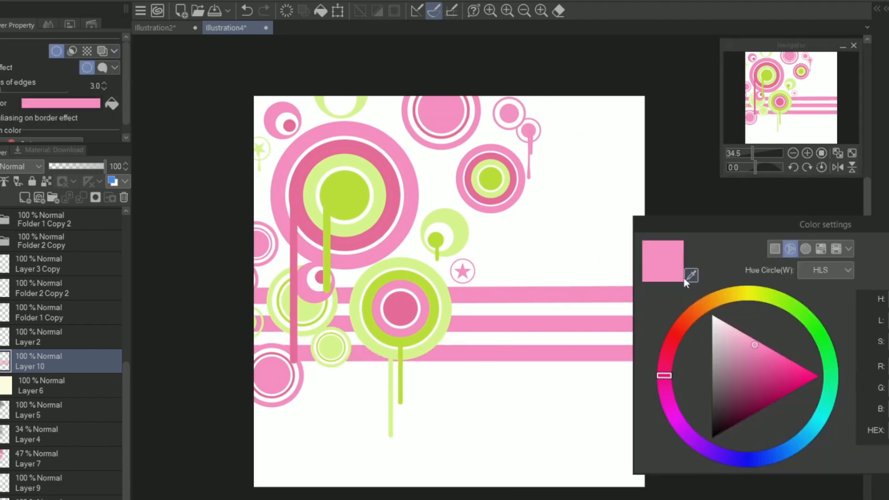
click(691, 277)
click(400, 309)
key(Return)
click(104, 84)
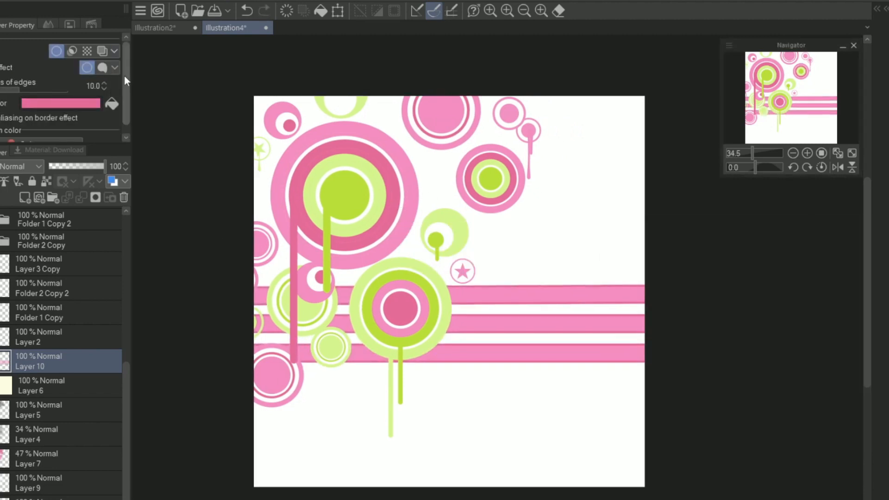
Step: Squash the three stripes vertically into a narrower band and move it up behind the large pink circle
key(ctrl+t)
drag(449, 361, 450, 314)
drag(451, 286, 451, 172)
drag(498, 313, 498, 221)
drag(496, 171, 496, 191)
key(Return)
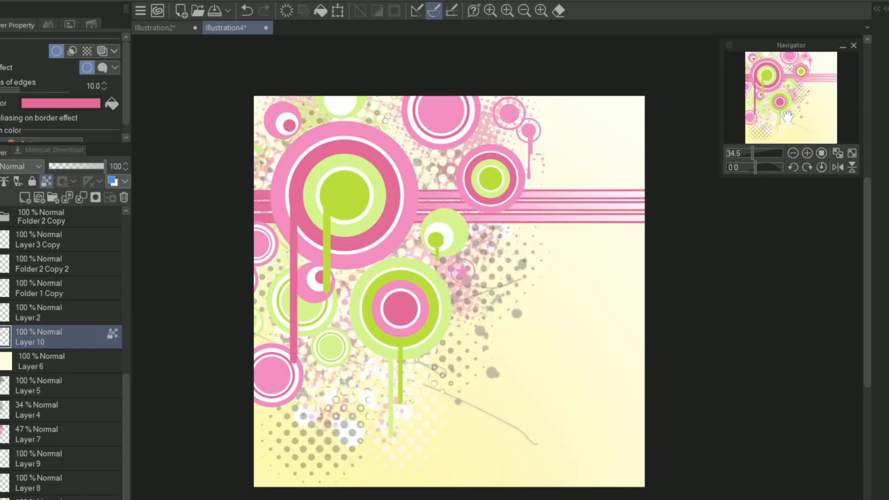
Step: Show the background artwork again and undo the pale gradient on the stripes
click(772, 83)
click(807, 153)
click(807, 153)
key(ctrl+z)
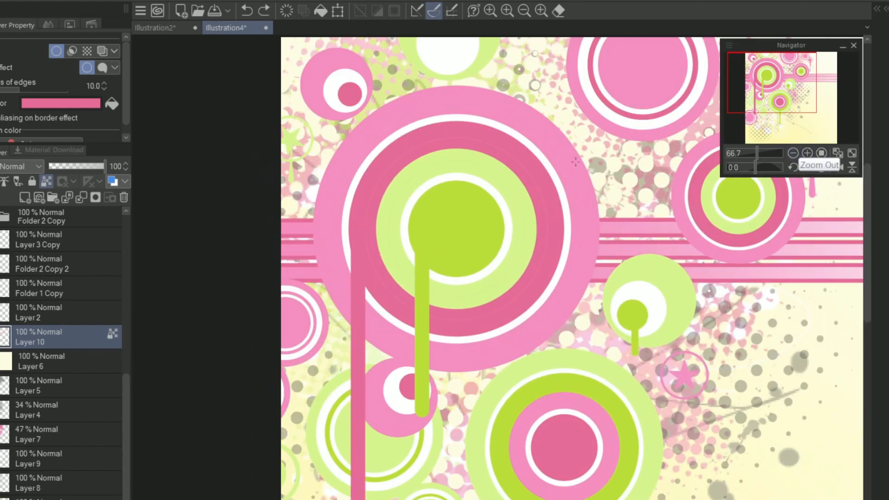
click(752, 154)
drag(532, 455, 498, 404)
key(ctrl+z)
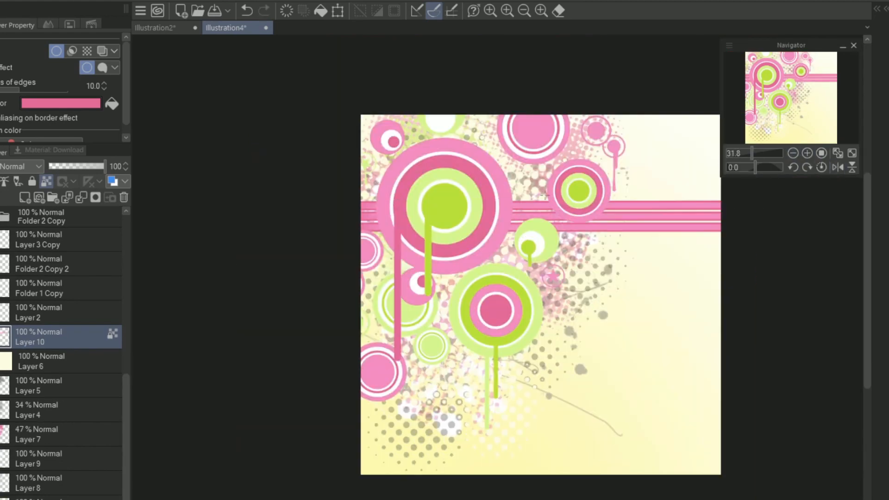
click(750, 153)
key(ctrl+z)
Step: Apply a new horizontal gradient along the pink stripes
click(819, 93)
drag(495, 244, 785, 244)
click(746, 152)
drag(518, 264, 750, 264)
click(752, 151)
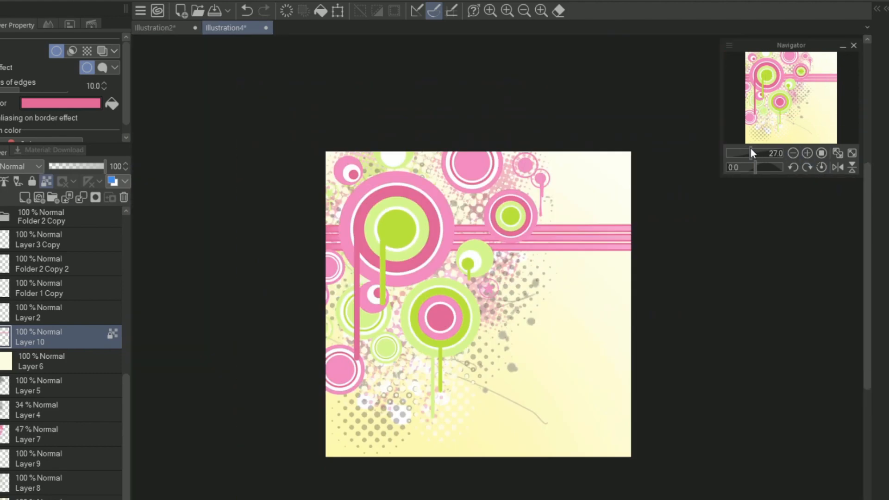
Step: Try a second border effect on the stripe layer with a black edge colour
drag(785, 102, 791, 97)
click(61, 103)
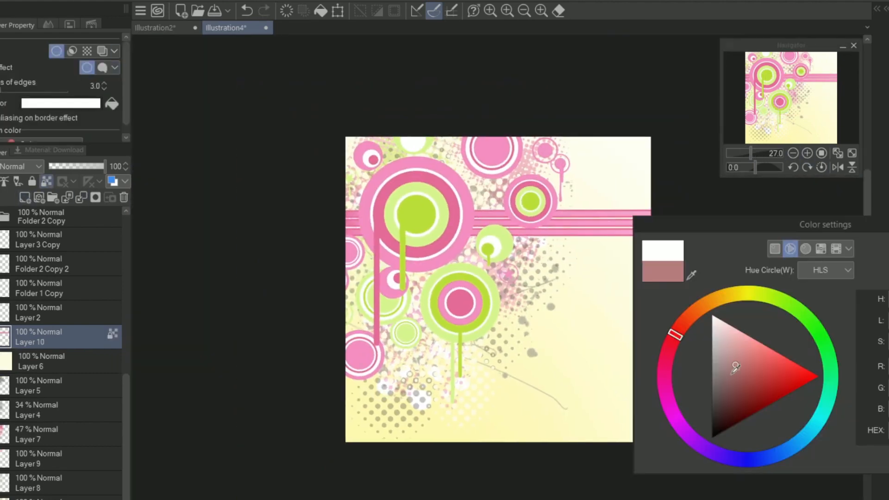
click(714, 433)
click(756, 153)
click(753, 153)
click(796, 91)
click(8, 0)
click(98, 325)
click(260, 341)
drag(759, 262, 786, 264)
click(814, 99)
drag(758, 300, 827, 299)
drag(759, 337, 784, 337)
drag(786, 262, 824, 257)
drag(749, 330, 793, 334)
drag(881, 300, 806, 315)
key(Escape)
click(808, 92)
click(99, 54)
click(98, 57)
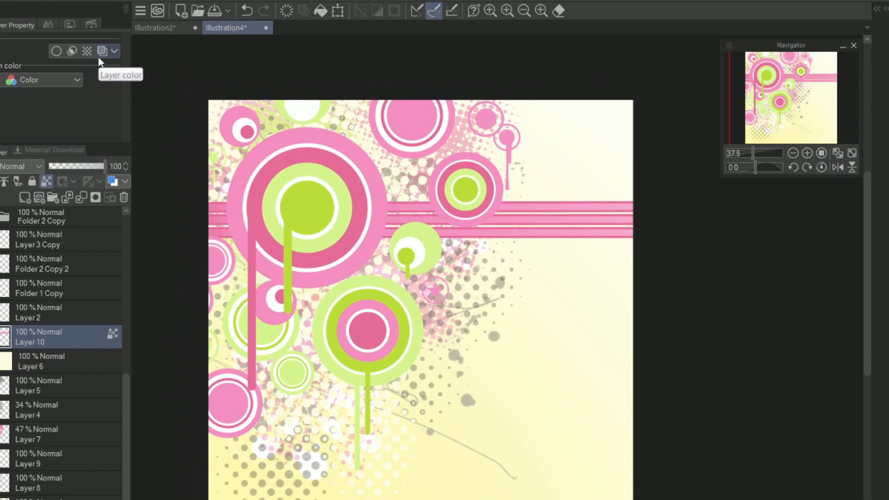
Step: Add a layer between the stripes and the yellow gradient with a 5.0 LPI Square tone effect
click(795, 116)
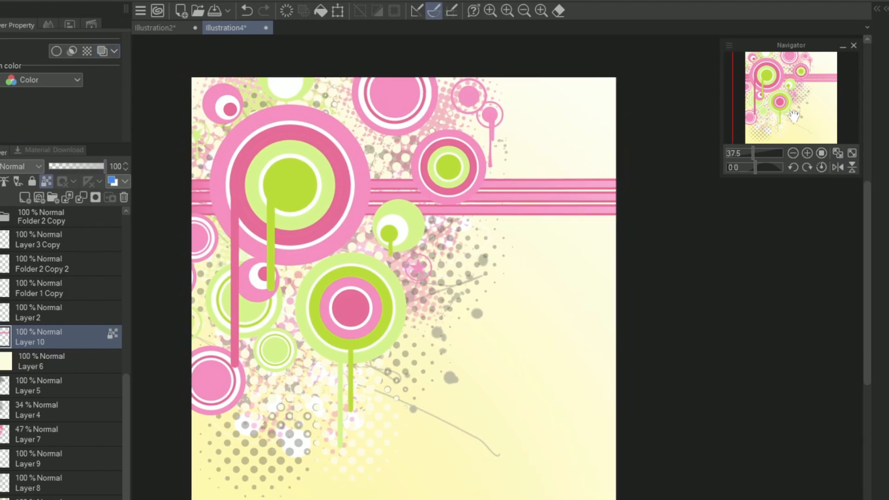
click(25, 198)
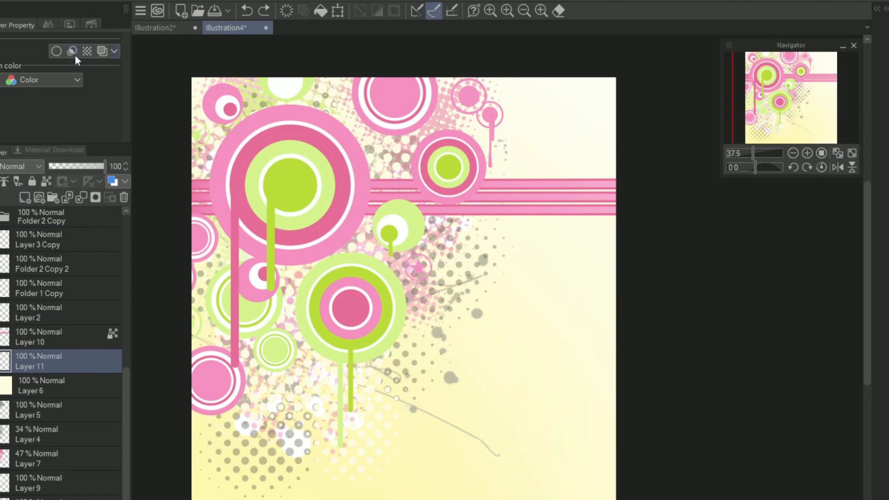
click(87, 51)
click(75, 103)
click(68, 133)
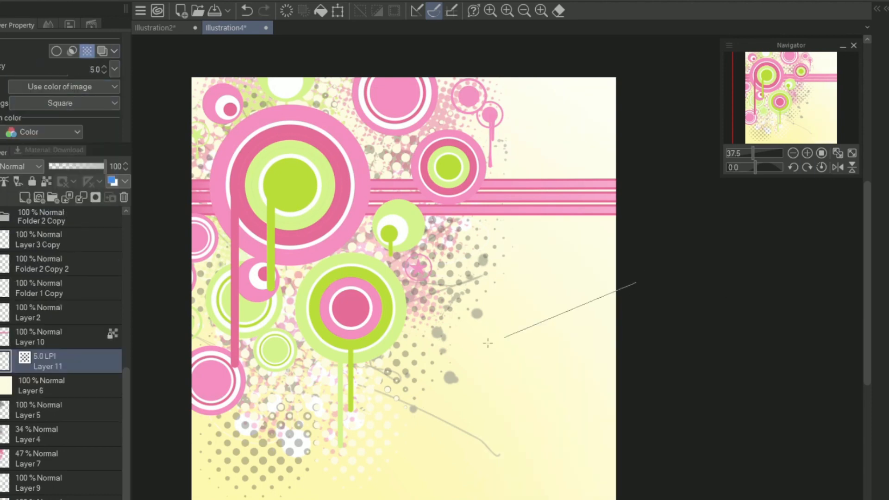
Step: Change the tone pattern to Lozenge and lay a black halftone gradient inward from the canvas's right edge
click(60, 102)
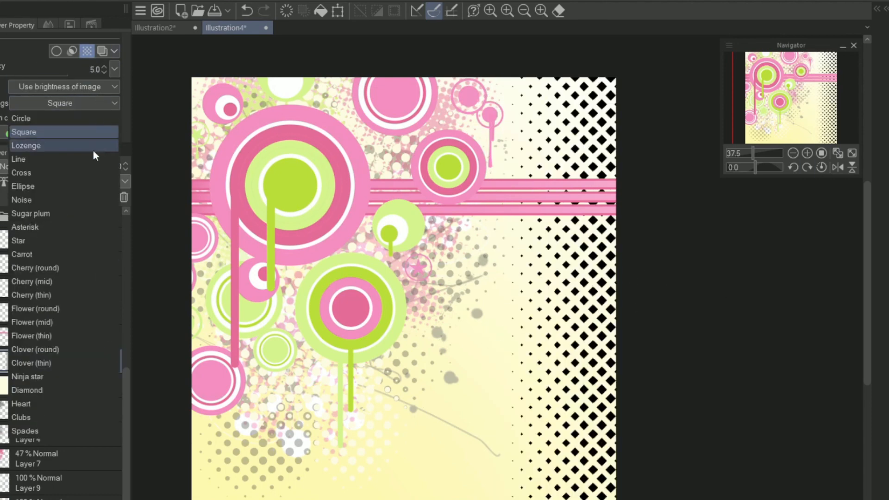
click(37, 145)
click(59, 103)
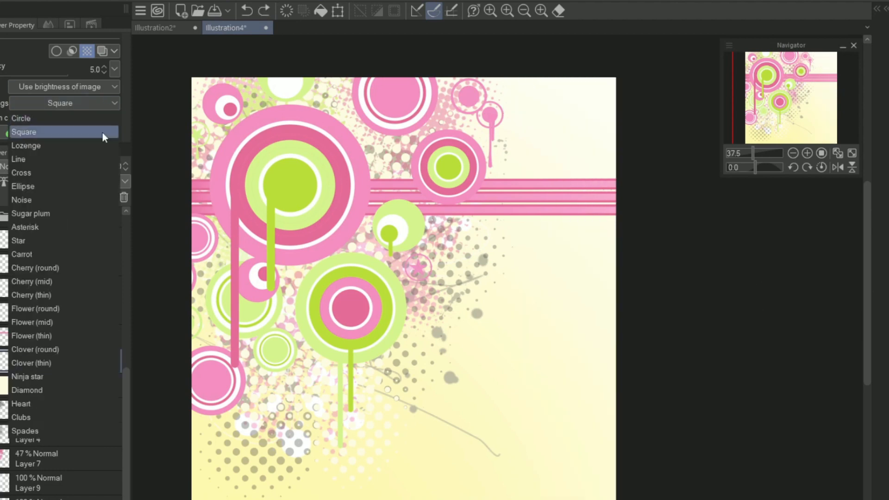
click(97, 145)
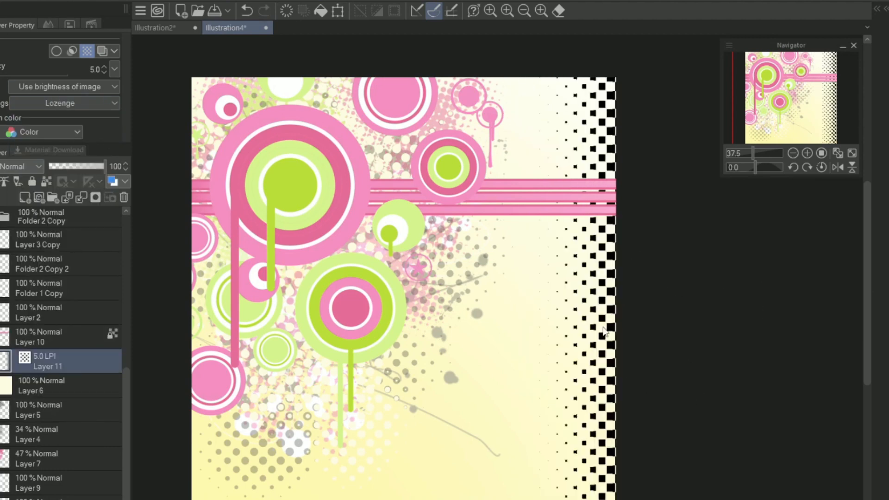
Step: Merge an added layer with the halftone gradient to make the dots white and set the blending mode to Overlay
click(27, 201)
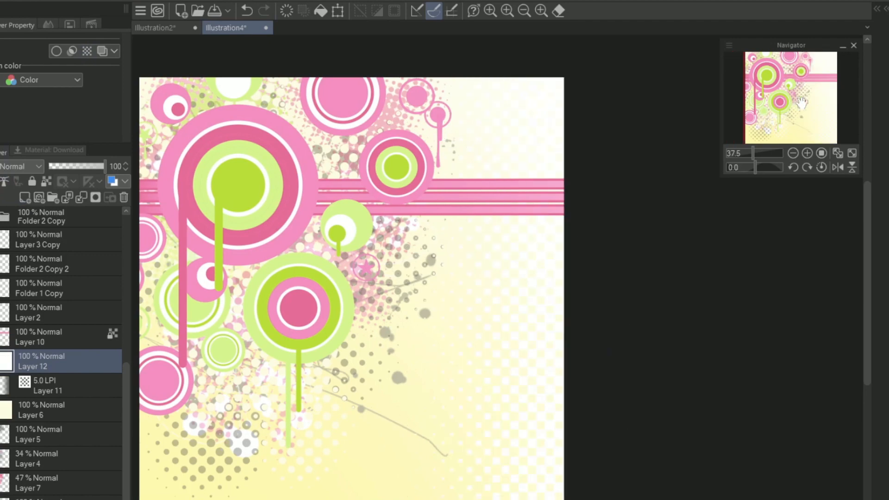
click(22, 166)
click(26, 348)
mouse_move(753, 153)
mouse_down()
mouse_move(762, 155)
mouse_move(752, 154)
mouse_up()
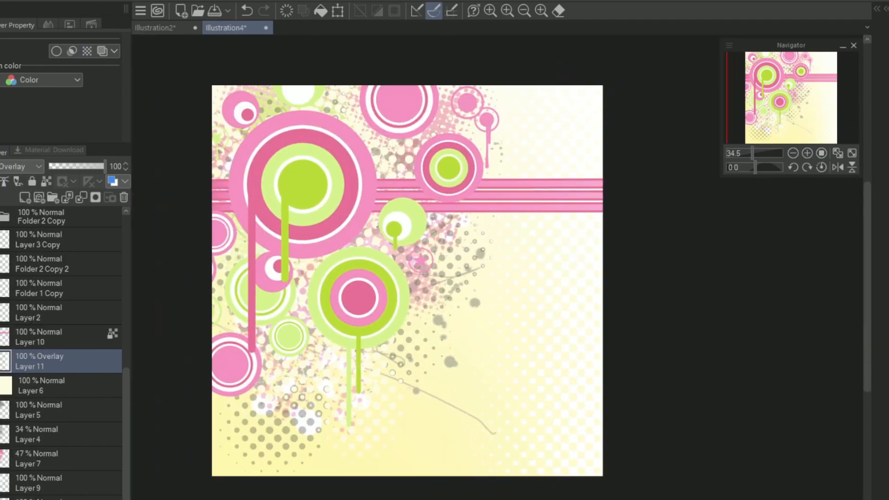
Step: Fade the inner edge of the white halftone dots on the Overlay layer with soft strokes
drag(445, 343, 665, 350)
key(ctrl+z)
drag(519, 66, 492, 37)
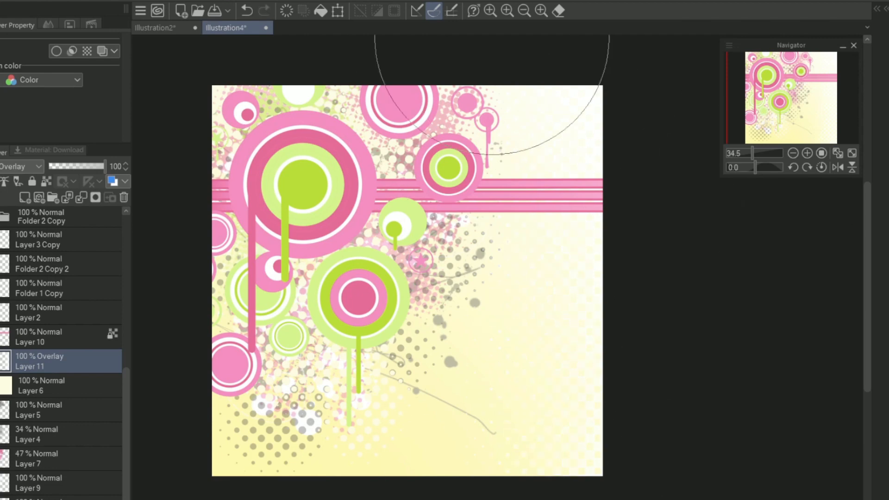
drag(787, 106, 795, 89)
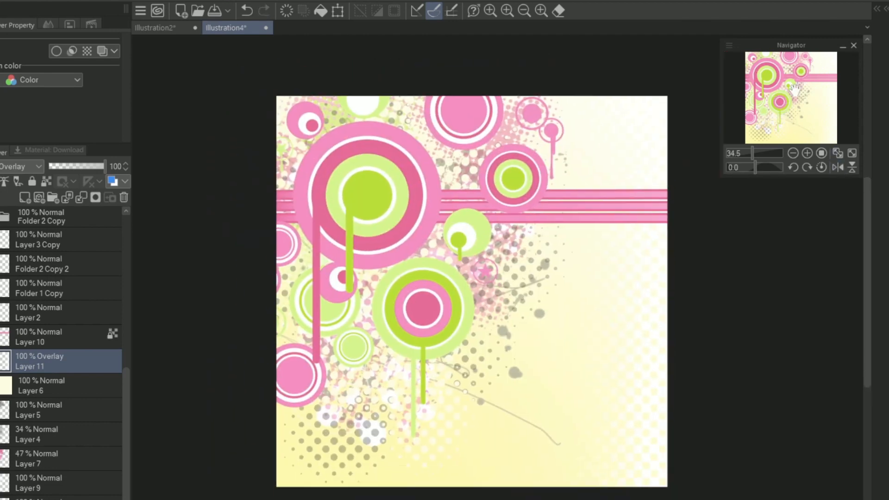
Step: Add a layer and place it directly above the yellow gradient layer
click(66, 409)
click(28, 198)
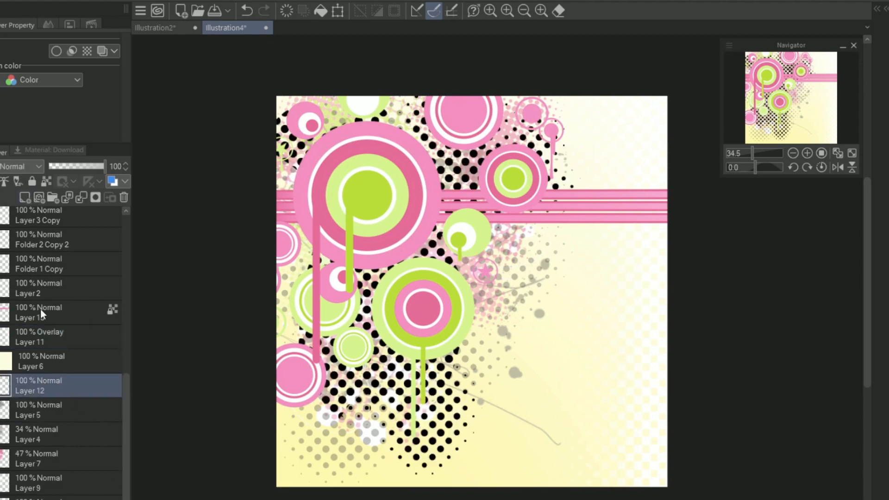
drag(41, 386, 42, 352)
Step: Try several pink curved lines sweeping from the canvas's bottom-left corner toward its right side
click(284, 496)
click(610, 417)
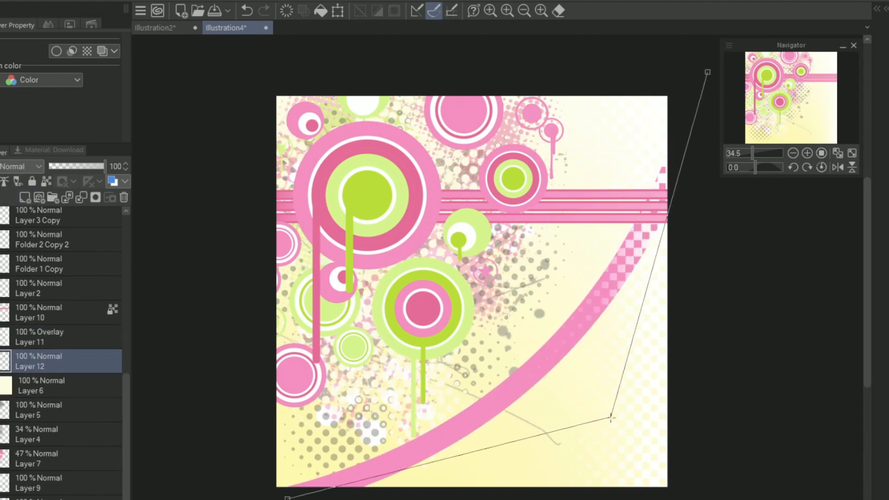
double_click(708, 74)
key(ctrl+z)
mouse_move(264, 498)
mouse_down()
mouse_move(294, 443)
mouse_move(294, 463)
mouse_up()
click(287, 462)
click(610, 215)
double_click(582, 149)
key(ctrl+z)
click(310, 451)
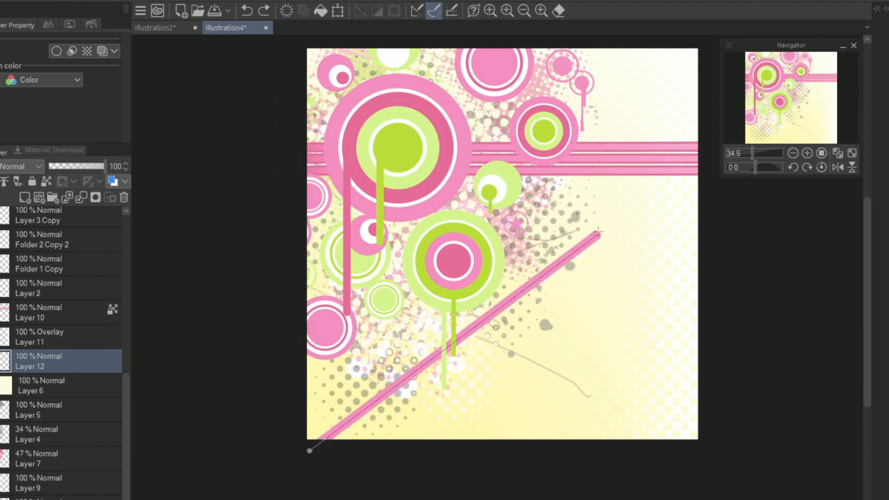
click(608, 226)
click(528, 157)
double_click(549, 371)
key(ctrl+z)
Step: Draw an S-shaped pink curve from the canvas's lower-left edge around to its top-right corner
drag(798, 111, 795, 105)
click(794, 153)
click(794, 154)
click(794, 153)
click(793, 153)
click(397, 366)
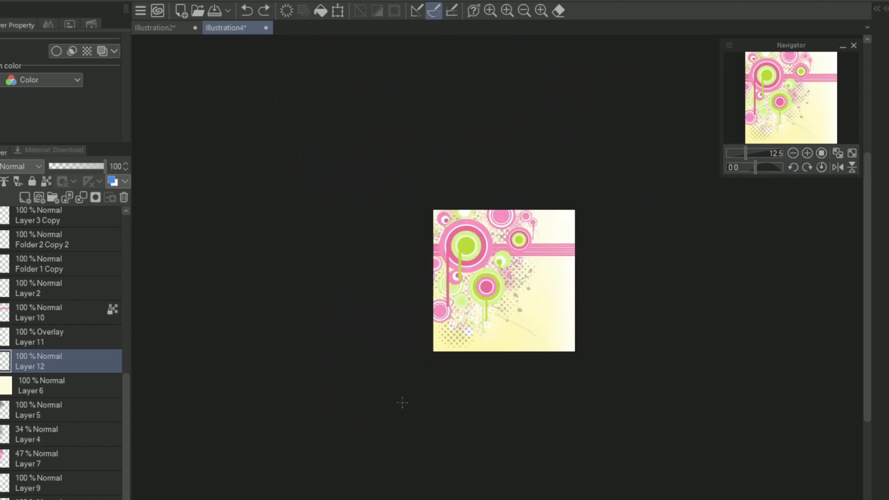
double_click(677, 171)
click(807, 153)
Step: Duplicate the pink curve layer and clip a dark pink filled layer to the copy
click(807, 153)
click(807, 153)
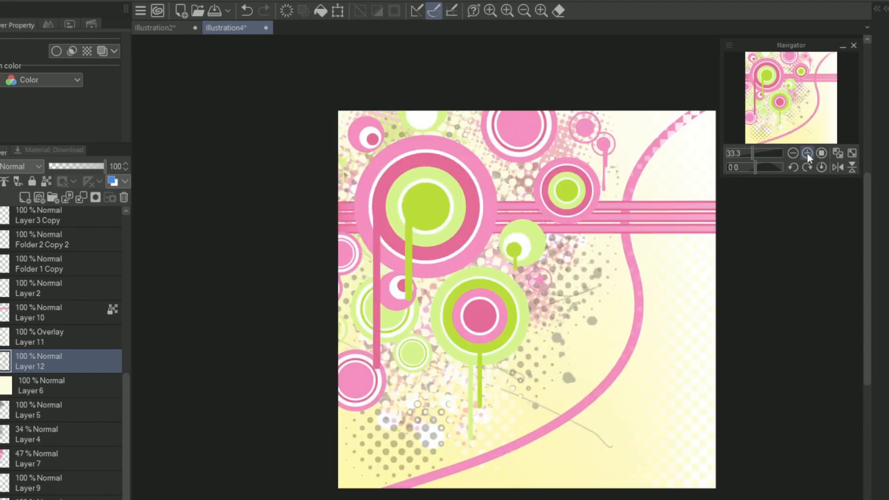
right_click(69, 361)
drag(793, 95, 785, 130)
click(128, 101)
click(25, 198)
click(693, 284)
click(808, 153)
click(808, 153)
click(807, 153)
click(44, 386)
Step: Try offsetting the dark pink curve copy along the outer edge of the light pink curve
drag(666, 315, 682, 333)
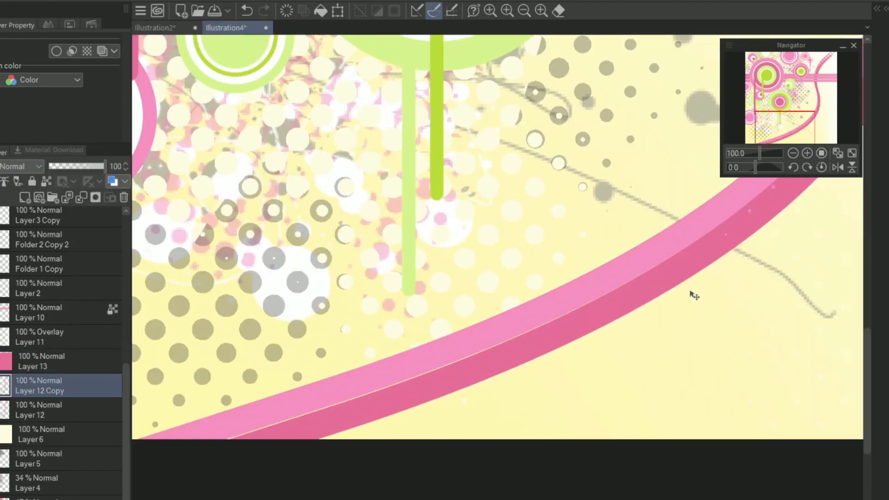
drag(691, 292, 689, 290)
drag(788, 106, 823, 62)
drag(748, 205, 742, 224)
key(ctrl+z)
key(ctrl+z)
key(ctrl+z)
Step: Replace the dark pink layer with a new filled layer clipped to the curve copy
click(79, 363)
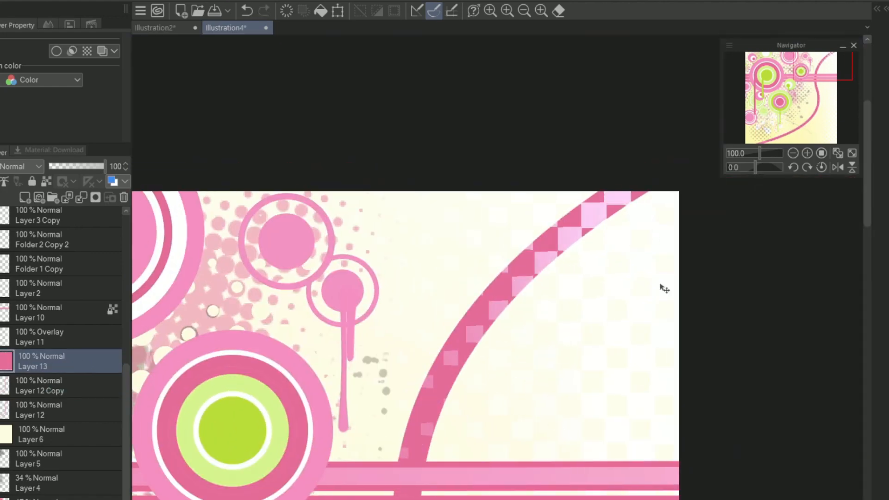
click(124, 198)
click(25, 198)
key(alt+Delete)
key(ctrl+alt+g)
Step: Shift the dark pink curve copy so it runs along the outer side of the light pink curve
click(98, 383)
drag(806, 81, 766, 133)
drag(735, 288, 744, 305)
drag(780, 118, 831, 65)
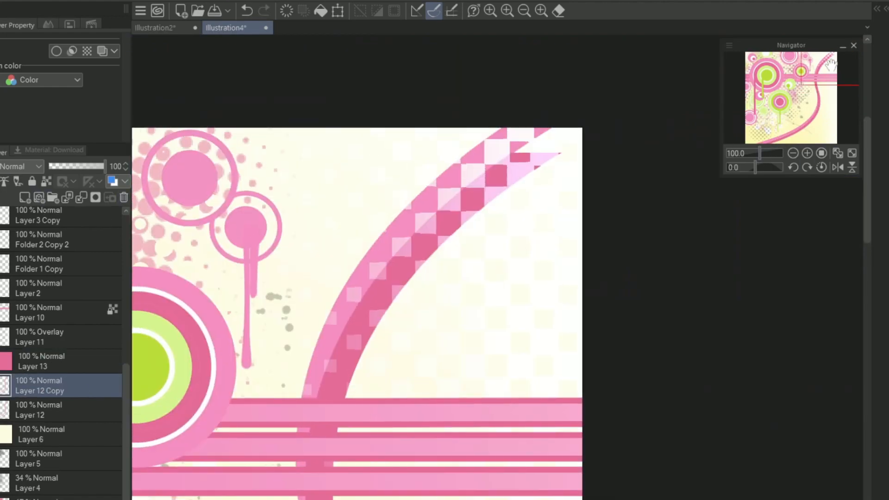
drag(721, 200, 744, 193)
drag(820, 81, 775, 147)
drag(734, 238, 739, 232)
drag(782, 132, 817, 84)
drag(760, 153, 751, 152)
drag(794, 94, 786, 106)
Step: Add a layer above the yellow gradient and paint lime green between the pink curves and light green along their outer edge
click(44, 434)
click(25, 198)
scroll(343, 245, up, 2)
scroll(344, 245, up, 1)
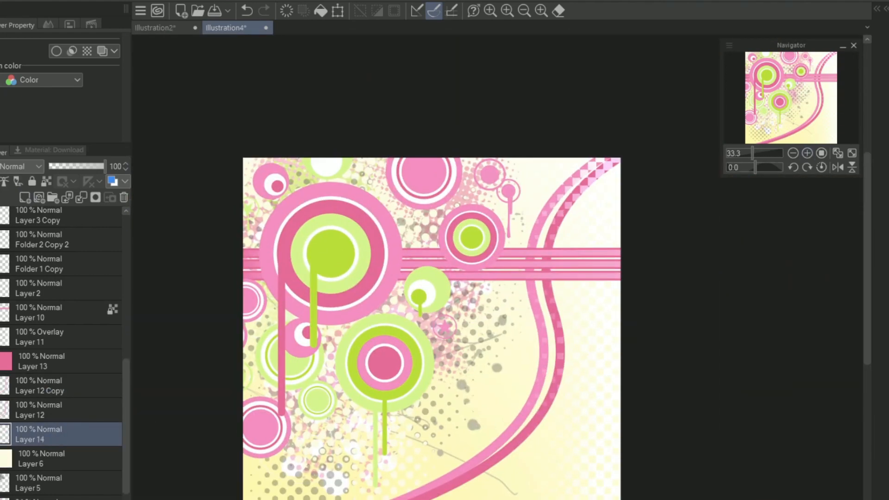
key(ctrl+z)
drag(584, 193, 519, 448)
key(ctrl+z)
drag(836, 55, 827, 73)
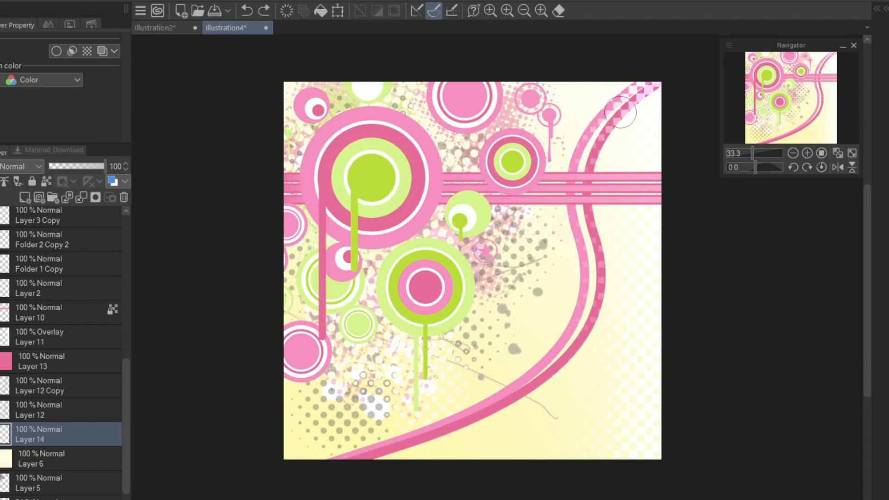
drag(602, 140, 599, 280)
mouse_move(591, 192)
mouse_down()
mouse_move(605, 308)
mouse_move(441, 453)
mouse_up()
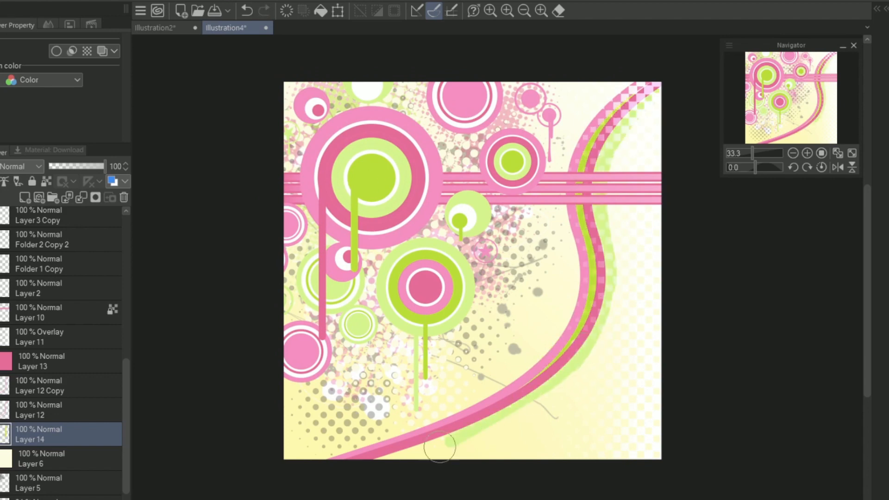
Step: Undo the excess light green painting and the shift of the yellow background
key(h)
key(h)
key(ctrl+z)
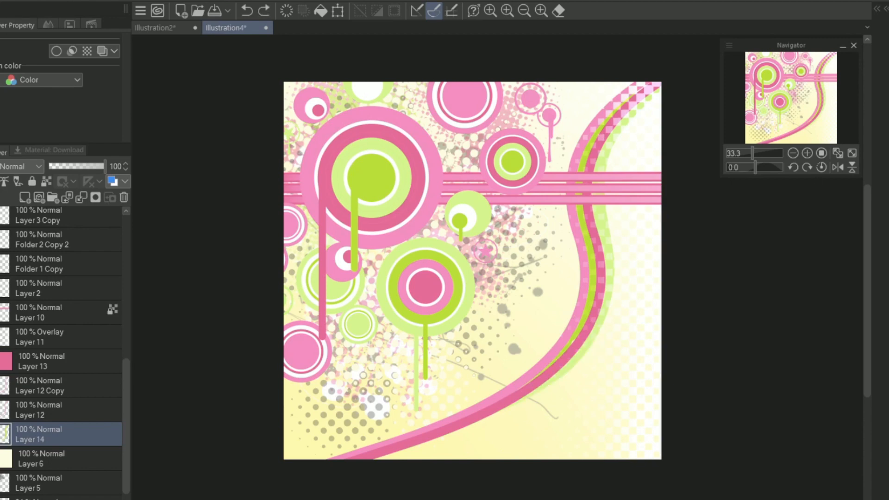
scroll(61, 352, down, 2)
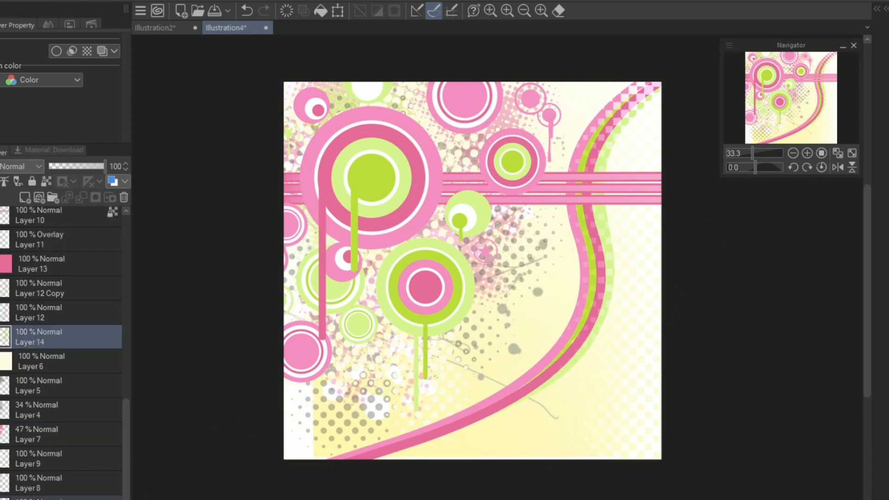
key(ctrl+z)
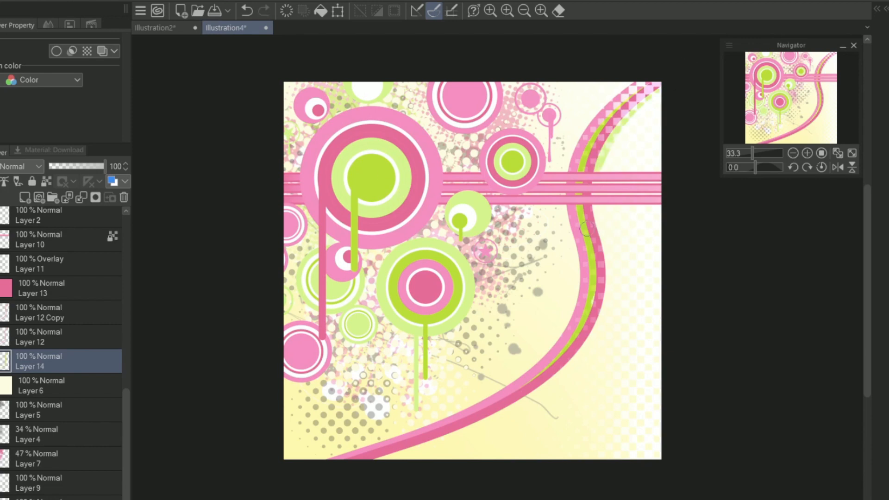
click(838, 168)
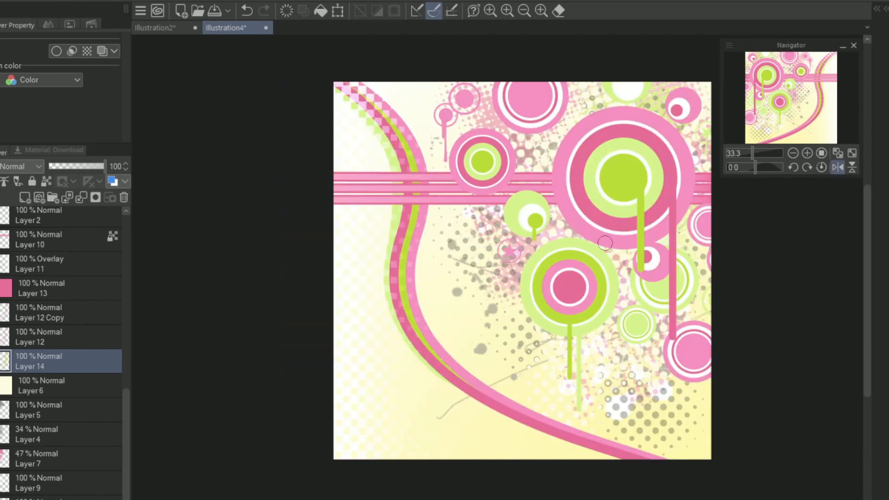
click(838, 168)
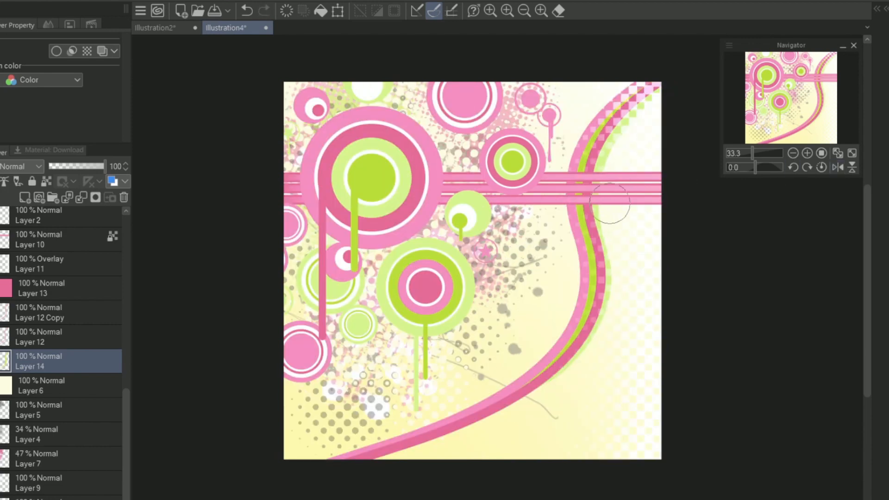
drag(764, 153, 752, 154)
Step: Merge the pink curve layers with the green layer and clip a new Overlay layer to the result
click(102, 310)
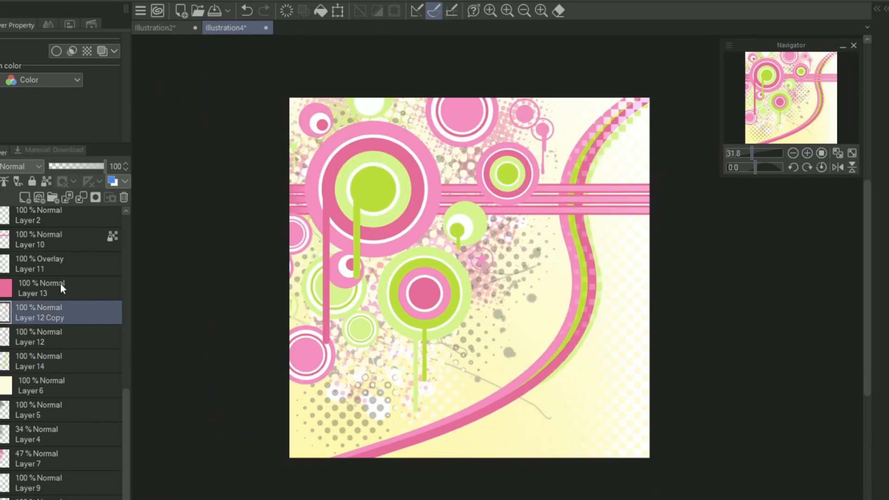
click(60, 285)
click(83, 198)
click(84, 198)
click(22, 166)
click(24, 354)
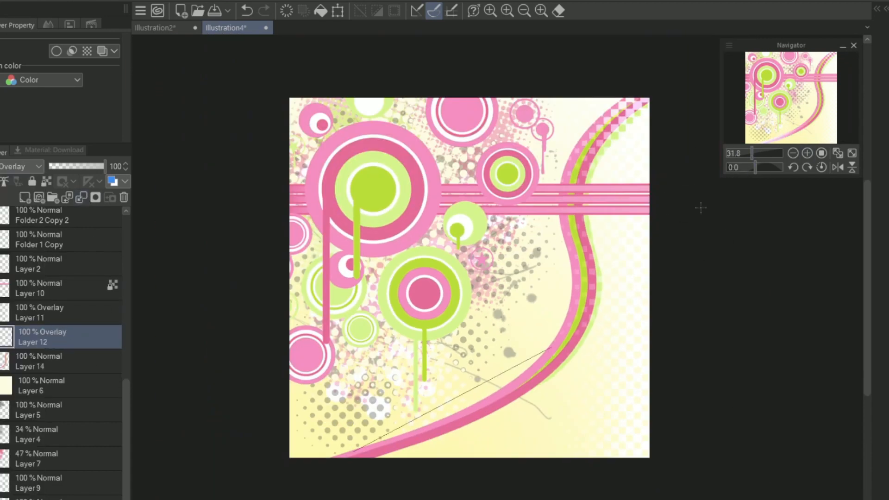
Step: Try shading the ends of the curved ribbon with gradients at 63% layer opacity
drag(656, 82, 568, 185)
drag(105, 166, 84, 166)
drag(343, 456, 440, 423)
drag(660, 85, 597, 139)
drag(341, 458, 408, 437)
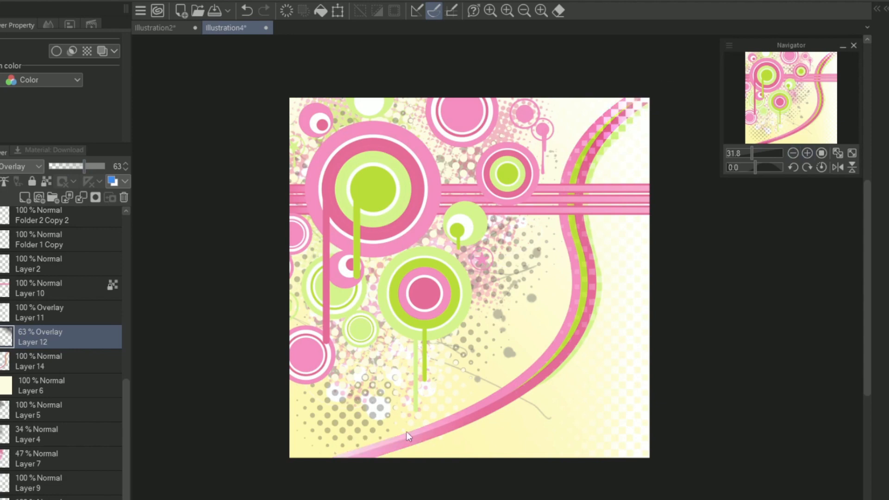
key(ctrl+z)
key(ctrl+z)
key(ctrl+z)
key(ctrl+z)
key(ctrl+z)
Step: Shade the curved ribbon with gradients along its length and at both ends, with the Overlay layer at 73% opacity
drag(323, 469, 635, 251)
drag(105, 166, 90, 167)
drag(660, 86, 590, 155)
drag(341, 457, 440, 424)
click(767, 103)
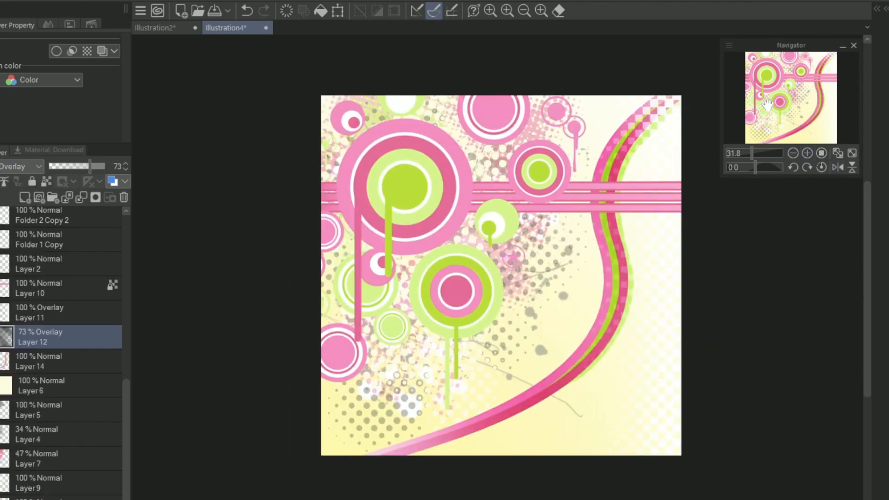
Step: Add a layer at the top of the stack and stamp fine splatter between the large pink ring and its neighbours
drag(127, 398, 127, 220)
click(46, 219)
click(25, 197)
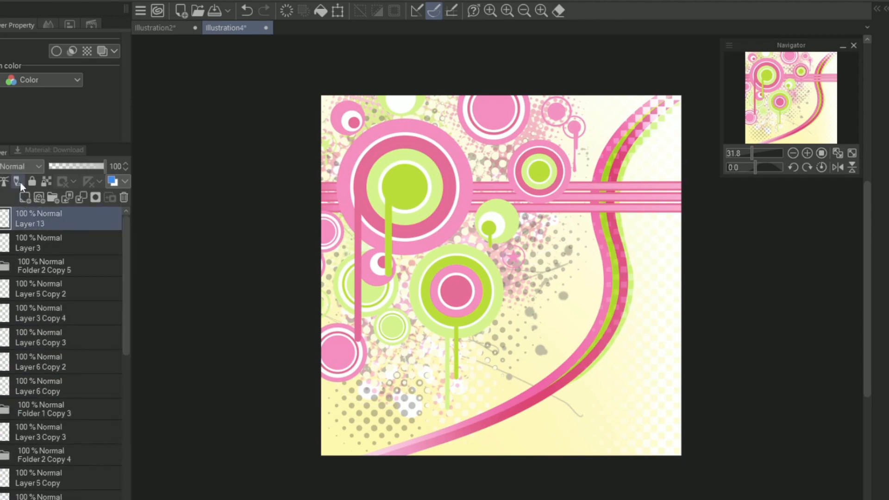
key(ctrl+plus)
key(ctrl+plus)
key(ctrl+plus)
drag(783, 90, 772, 79)
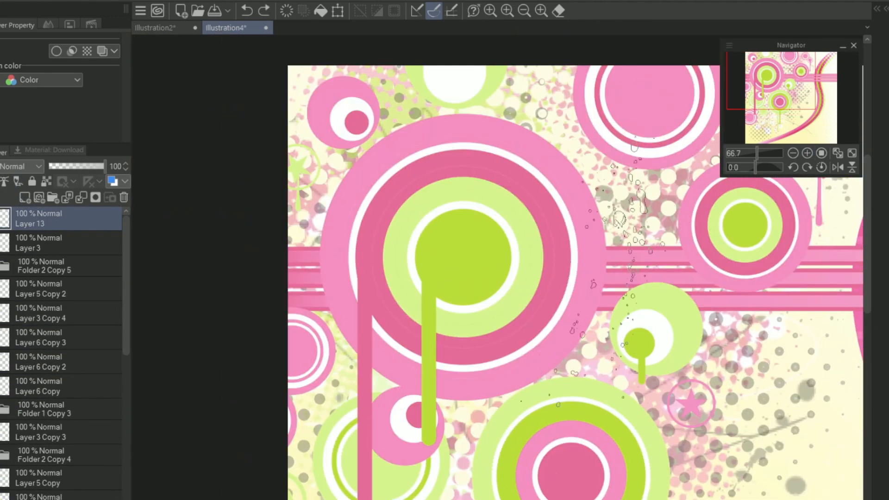
click(625, 229)
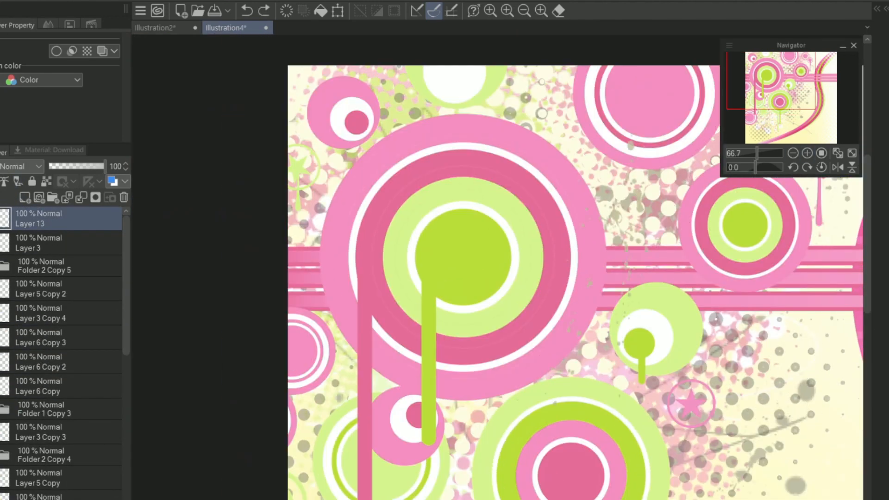
drag(663, 254, 635, 234)
Step: Stamp white ring clusters in the canvas's lower right, beside the large pink ring and next to the large green ring
scroll(465, 260, down, 3)
click(618, 459)
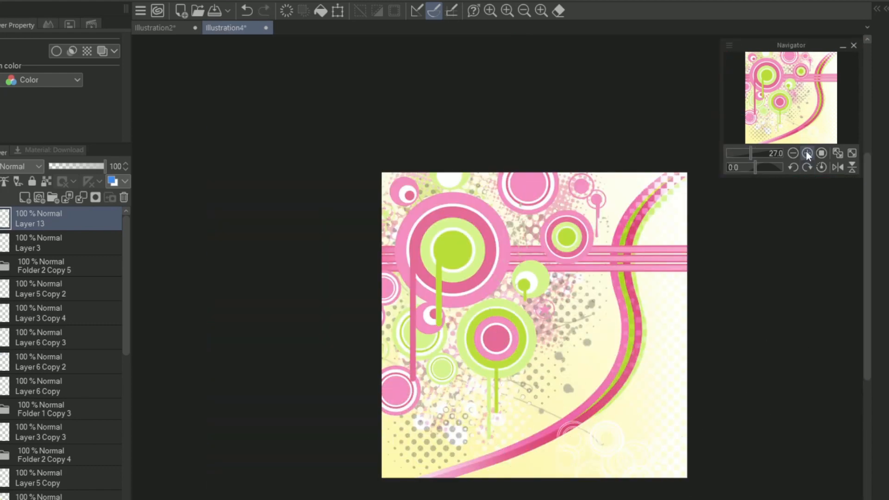
click(807, 155)
click(808, 154)
drag(778, 84, 798, 93)
click(554, 174)
click(676, 316)
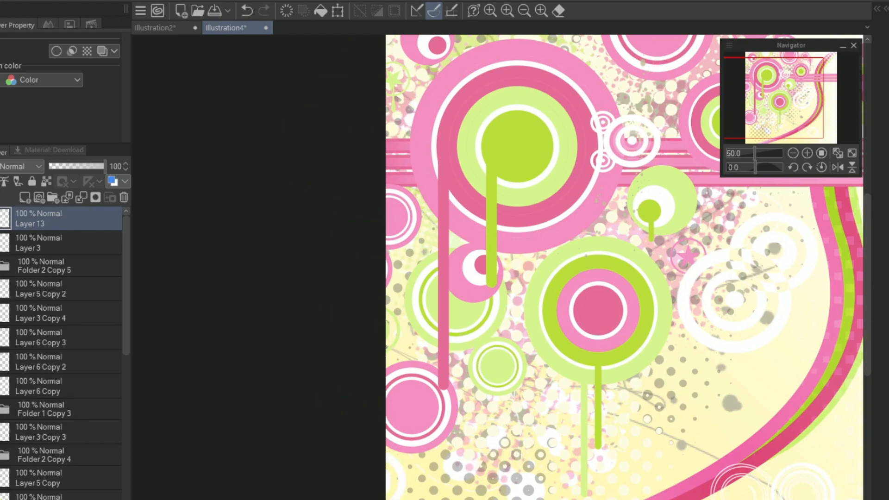
Step: Add short white drips over the large pink ring's upper part and undo the misplaced stamps
drag(755, 153, 755, 153)
click(520, 202)
drag(773, 113, 799, 107)
key(ctrl+z)
click(804, 357)
key(ctrl+z)
drag(756, 154, 753, 153)
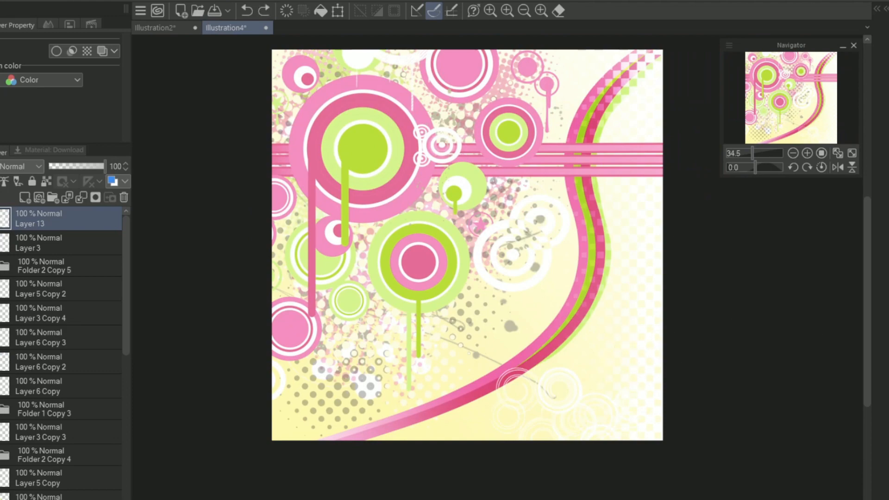
drag(790, 112, 778, 101)
drag(753, 153, 758, 154)
mouse_move(780, 101)
mouse_down()
mouse_move(777, 118)
mouse_move(806, 83)
mouse_move(777, 111)
mouse_move(797, 68)
mouse_move(784, 108)
mouse_up()
click(616, 319)
key(ctrl+z)
click(623, 335)
key(ctrl+z)
Step: Stamp a pink heart in the small upper pink ring and a pink skull and crossbones inside the large white rings
click(611, 445)
click(612, 447)
key(ctrl+z)
click(488, 377)
click(711, 314)
key(ctrl+z)
click(710, 329)
key(ctrl+z)
key(ctrl+z)
click(655, 237)
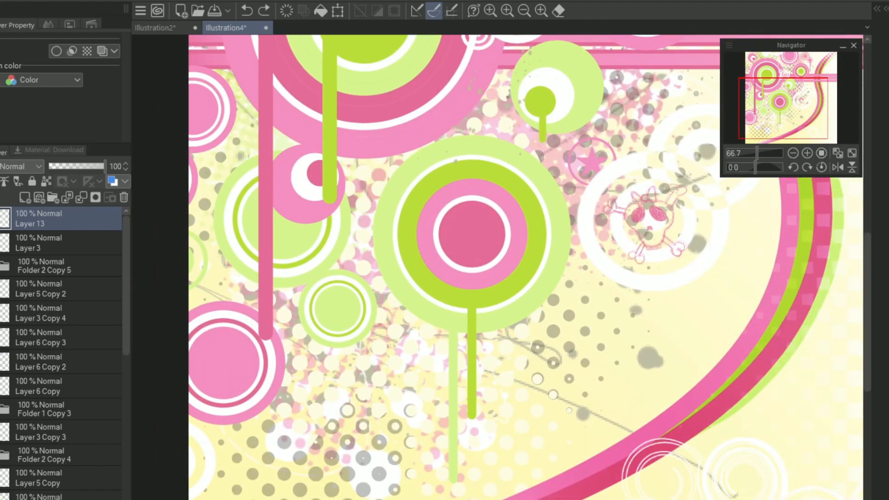
key(ctrl+0)
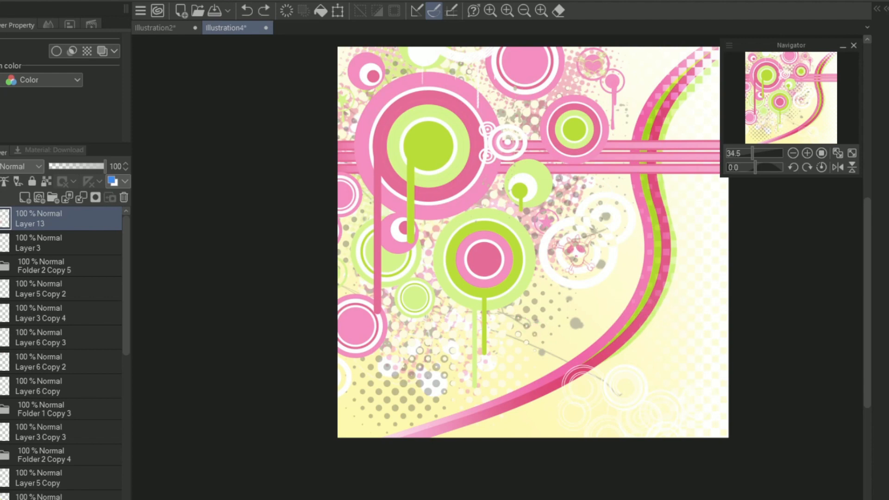
Step: Try a pink letter X stamp on the white halftone area near the canvas's right edge
click(806, 154)
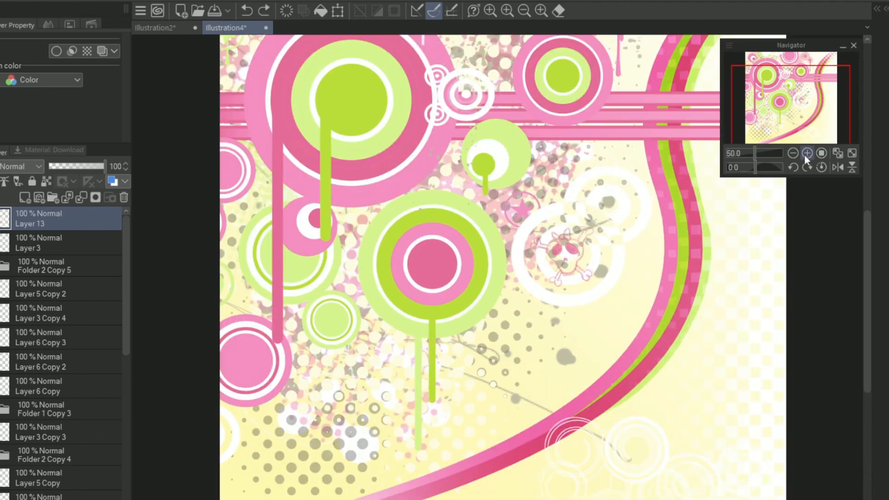
key(ctrl+z)
click(720, 428)
key(ctrl+z)
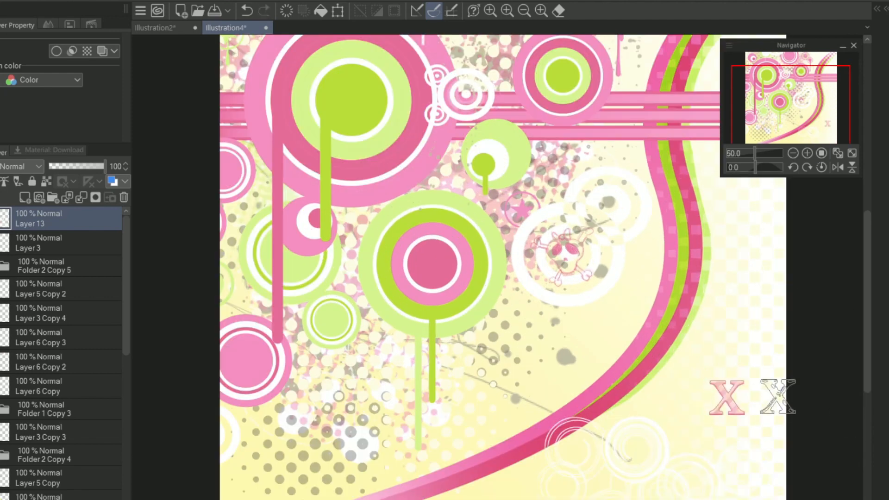
key(ctrl+z)
drag(513, 217, 606, 259)
click(667, 392)
key(ctrl+z)
drag(446, 153, 366, 265)
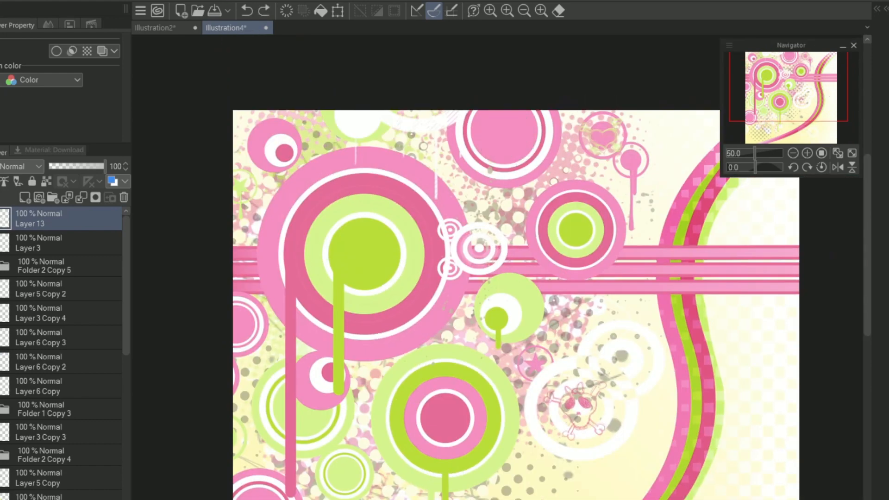
drag(698, 140, 623, 152)
drag(496, 417, 630, 211)
click(642, 313)
key(ctrl+z)
Step: Try a white border effect with 3.0 edge thickness on the stamp layer
click(57, 50)
click(60, 103)
key(Return)
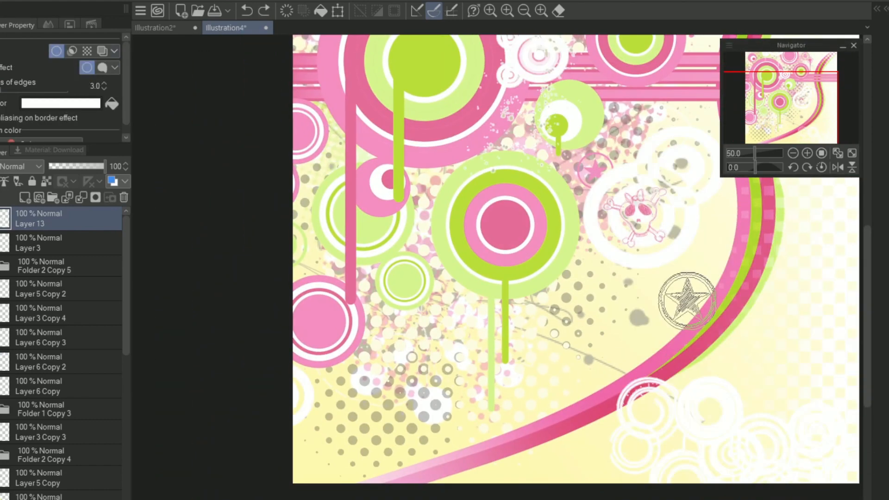
click(56, 51)
Step: Add a layer with a black 3.0 border effect and stamp a circled star below the skull
click(25, 198)
click(57, 51)
click(61, 103)
click(671, 298)
key(ctrl+z)
click(596, 304)
drag(804, 413, 774, 495)
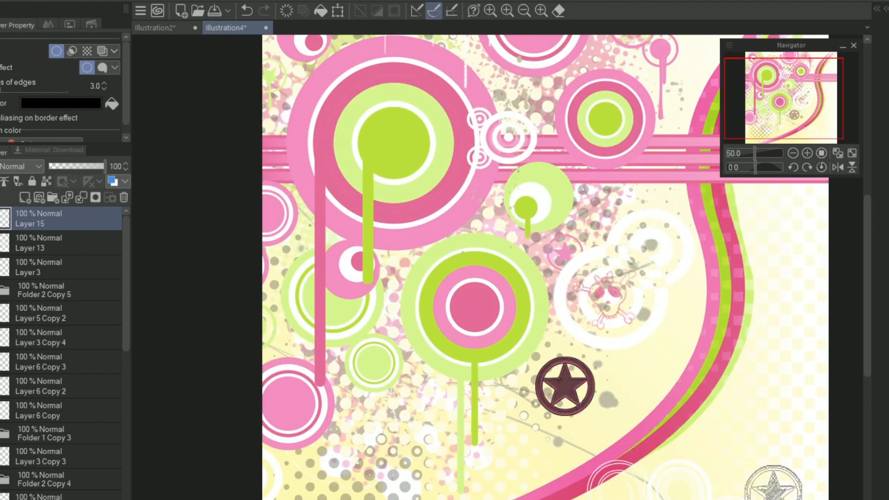
Step: Change the stamp layer's border effect to pink with 1.0 edge thickness
click(104, 89)
click(104, 88)
click(96, 102)
click(691, 276)
click(645, 125)
key(Return)
drag(695, 185, 633, 281)
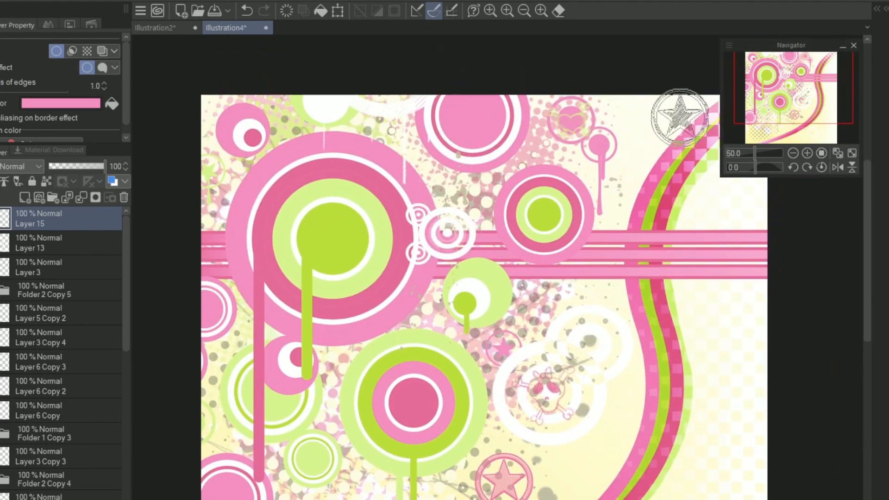
Step: Try several stamps, including a standing figure silhouette, on the white halftone area near the canvas's right edge
click(742, 457)
key(ctrl+z)
drag(723, 482, 725, 251)
drag(701, 327, 647, 408)
drag(498, 289, 546, 392)
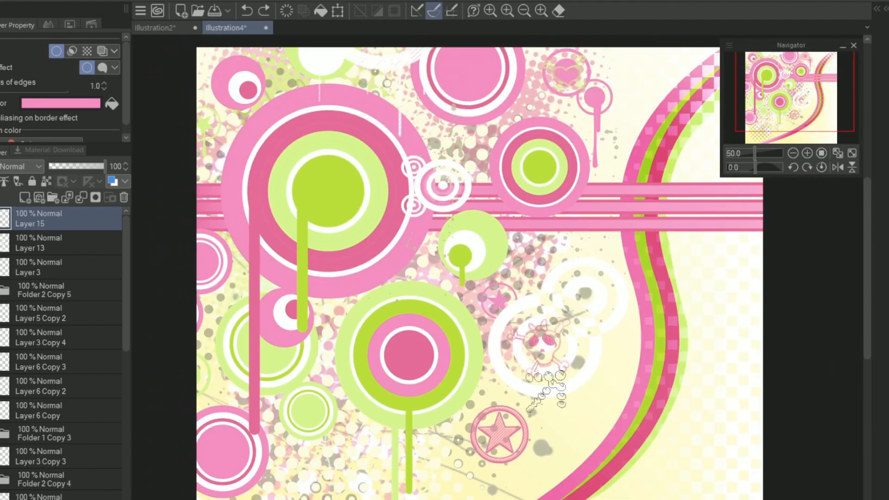
click(728, 377)
key(ctrl+z)
click(715, 367)
key(ctrl+z)
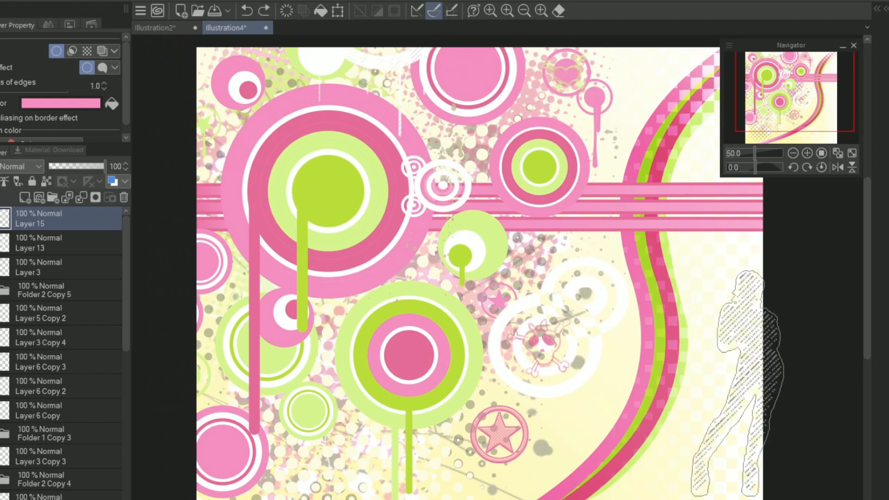
click(726, 383)
key(ctrl+z)
Step: Add a new layer above the circled star's layer and try stamps at several places around the ribbon and rings
click(25, 197)
drag(781, 84, 803, 82)
click(534, 231)
key(ctrl+z)
click(760, 382)
key(ctrl+z)
click(435, 407)
key(ctrl+z)
click(665, 362)
key(ctrl+z)
Step: Stamp solid green stars on the new layer, a large one below the lower green rings and small ones around the composition
drag(755, 153, 752, 152)
drag(786, 98, 782, 103)
click(807, 153)
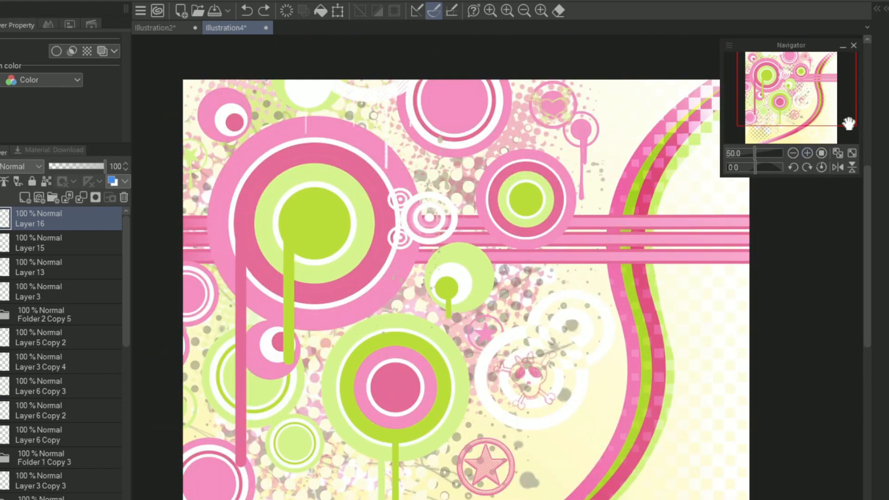
drag(849, 124, 843, 134)
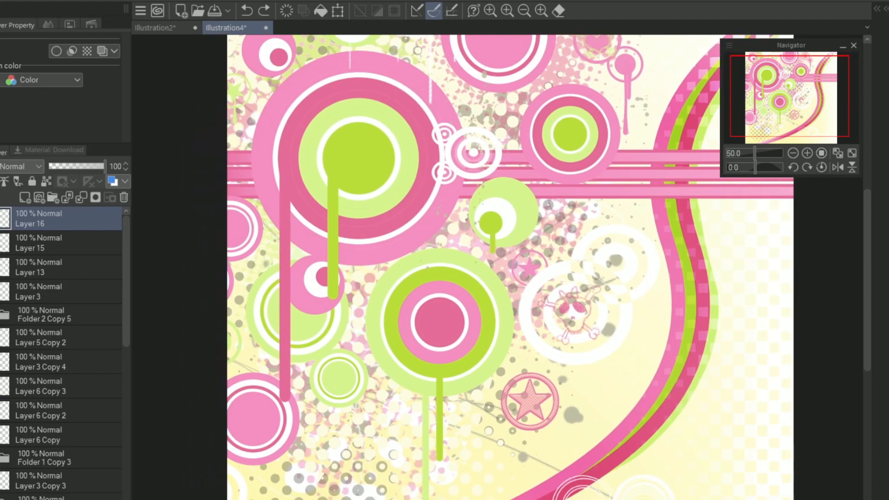
click(727, 425)
key(ctrl+z)
click(605, 431)
mouse_move(790, 96)
mouse_down()
mouse_move(800, 112)
mouse_move(780, 84)
mouse_move(794, 106)
mouse_move(780, 97)
mouse_move(786, 111)
mouse_up()
key(ctrl+z)
alt+click(393, 322)
click(356, 430)
click(390, 139)
key(ctrl+z)
click(596, 162)
key(ctrl+z)
click(599, 151)
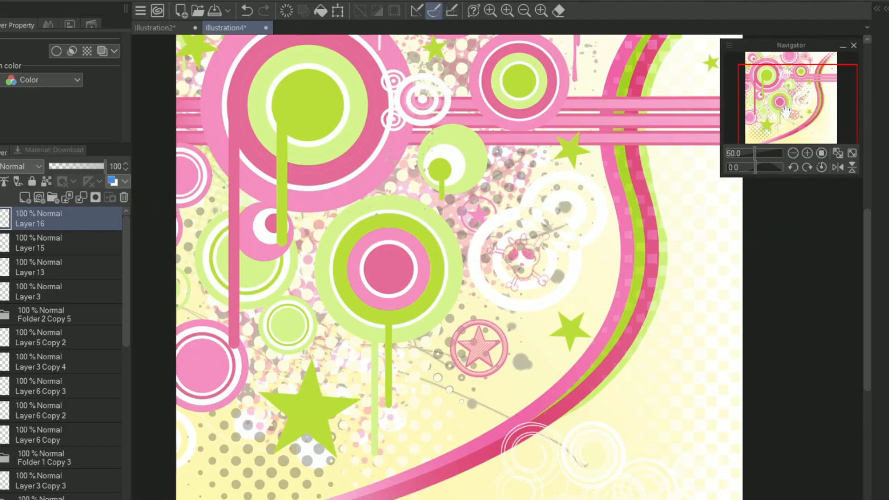
Step: Create a selection from the green stars on Layer 16
click(11, 2)
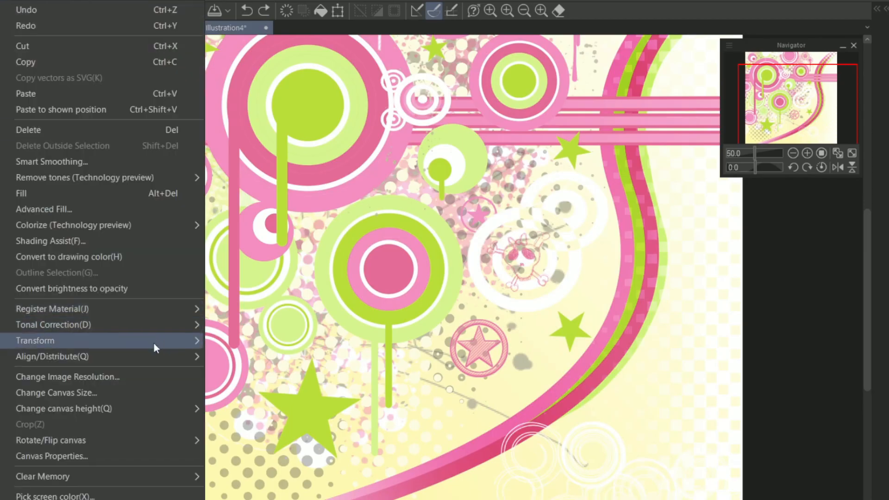
key(Escape)
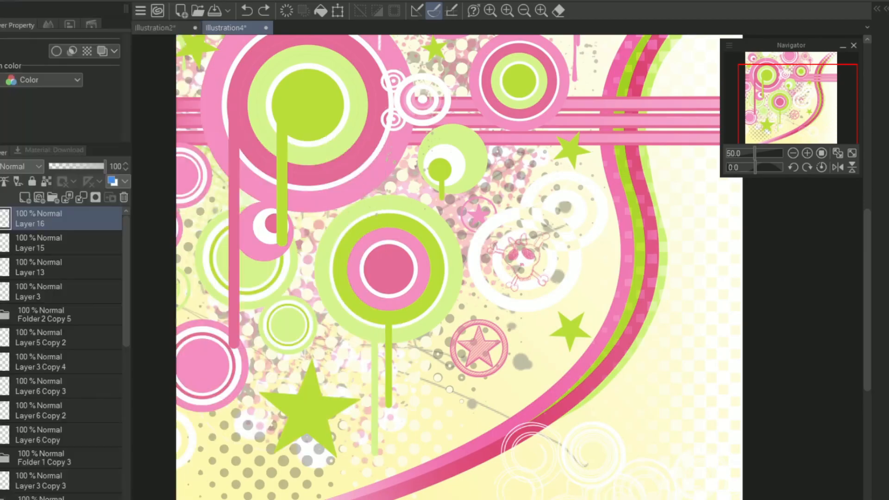
right_click(72, 213)
mouse_move(216, 395)
click(296, 390)
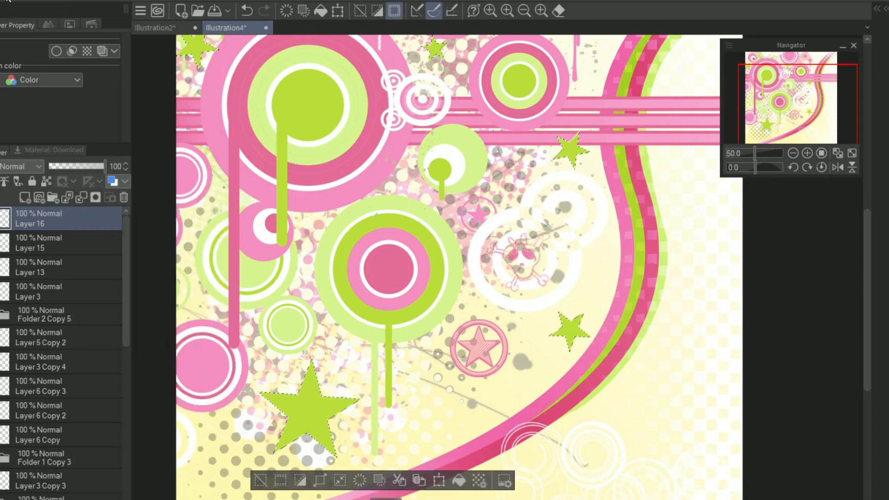
Step: Try outlining the star selection on its own layer with the line drawn outside
click(9, 2)
click(136, 272)
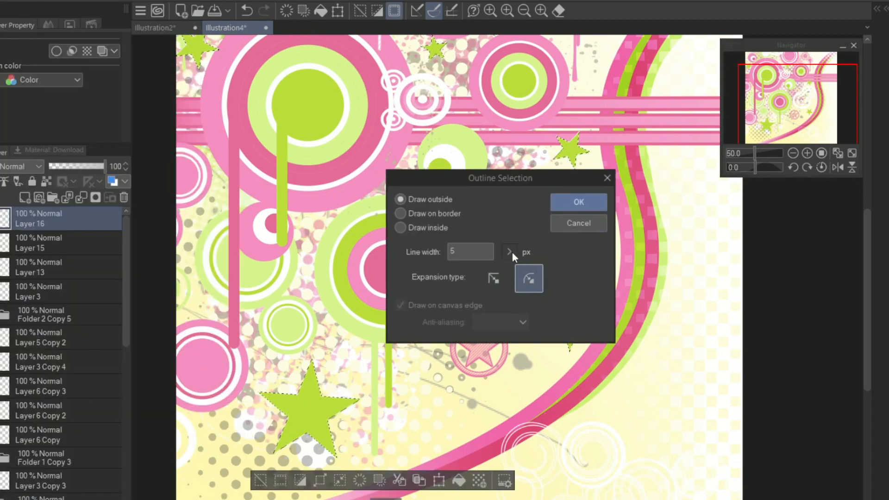
click(580, 201)
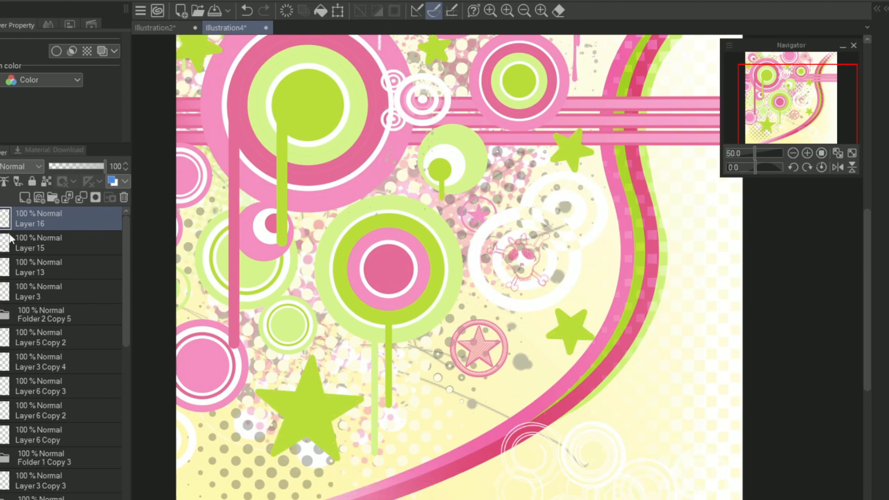
key(ctrl+d)
key(ctrl+z)
key(ctrl+z)
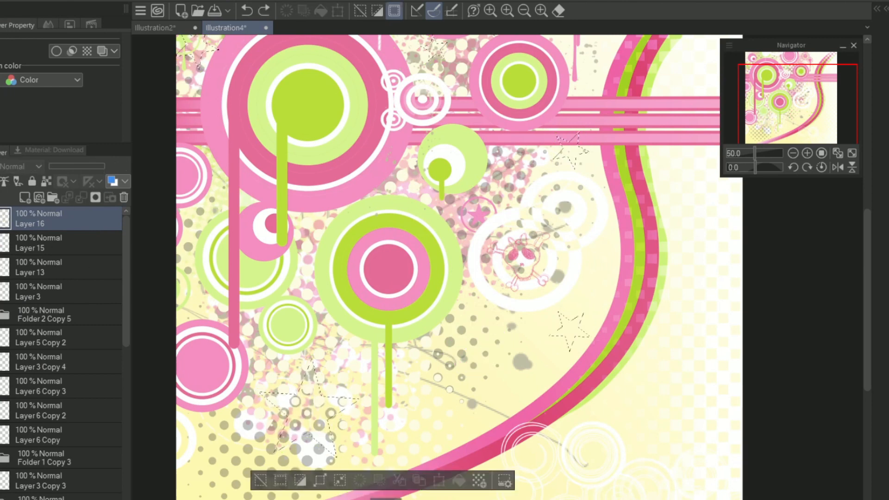
Step: Add a layer, outline the star selection on it with a 10 px line drawn outside, and clear the selection
click(22, 199)
click(8, 1)
click(84, 269)
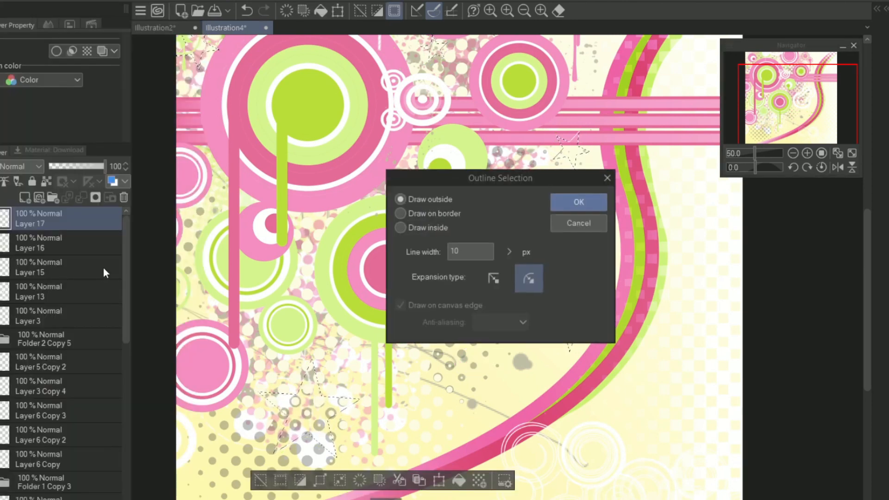
click(580, 201)
key(ctrl+d)
drag(787, 111, 786, 91)
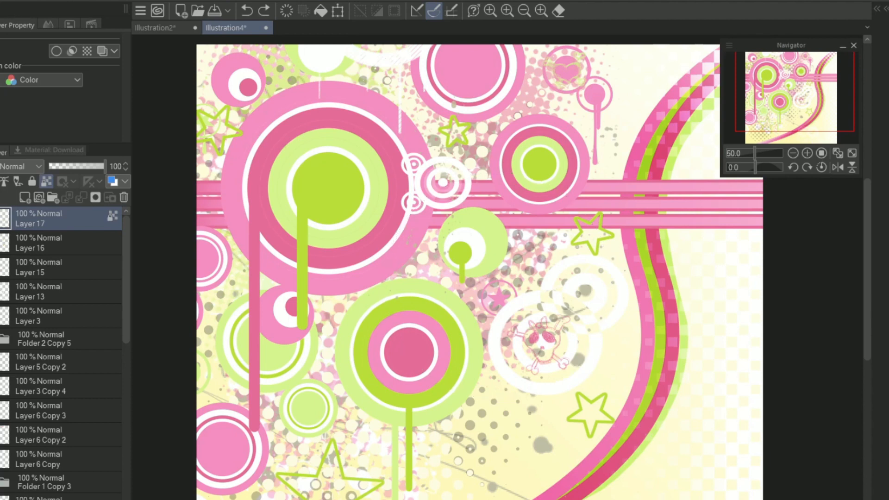
Step: Recolour some star outlines pink and light green, and give their layer a white border effect with 5.0 edge thickness
key(ctrl+z)
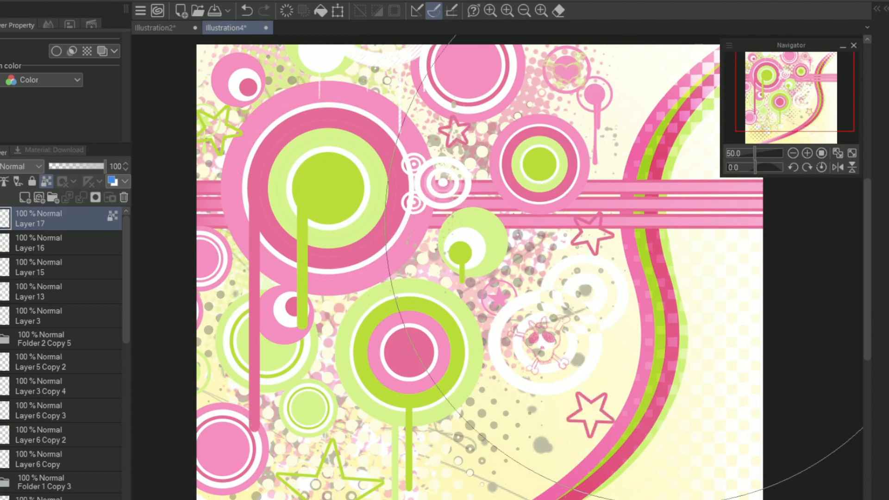
click(56, 51)
click(61, 103)
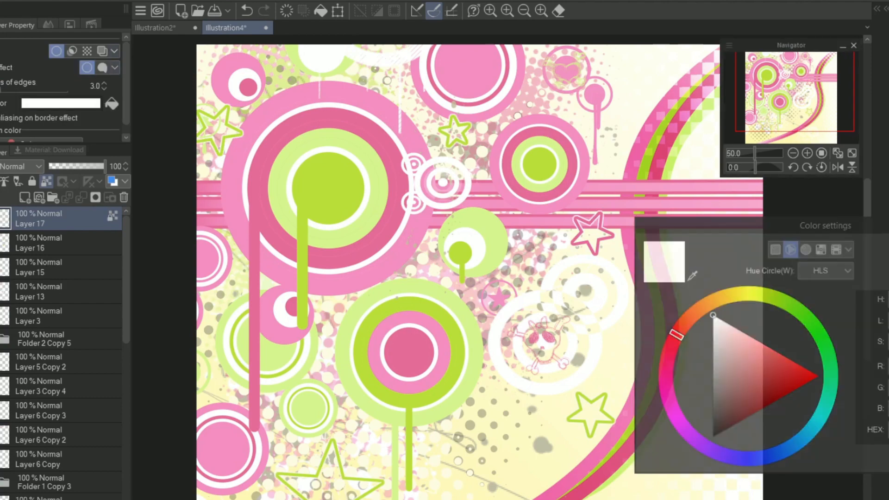
mouse_move(755, 93)
mouse_down()
mouse_move(740, 103)
mouse_move(749, 88)
mouse_move(736, 103)
mouse_move(798, 108)
mouse_move(793, 115)
mouse_up()
click(793, 154)
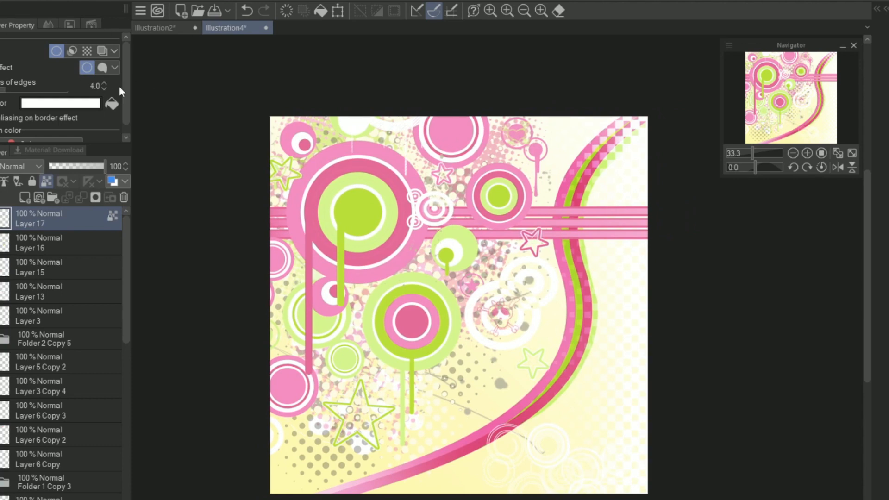
click(104, 84)
Step: Merge the 73% Overlay checker layer into the ribbon layer below it
drag(124, 331, 133, 469)
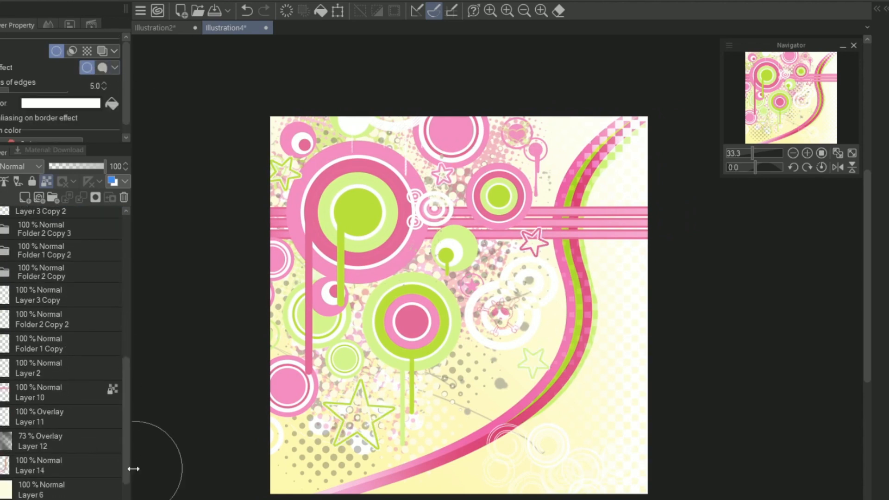
click(70, 441)
Step: Try warping the ribbon's upper section and outer curve with Liquify
mouse_move(500, 284)
mouse_down()
mouse_move(611, 326)
mouse_move(562, 384)
mouse_up()
drag(501, 352, 551, 340)
drag(662, 176, 602, 162)
mouse_move(588, 208)
mouse_down()
mouse_move(566, 248)
mouse_move(609, 172)
mouse_up()
drag(649, 79, 646, 116)
key(ctrl+z)
key(ctrl+z)
key(ctrl+z)
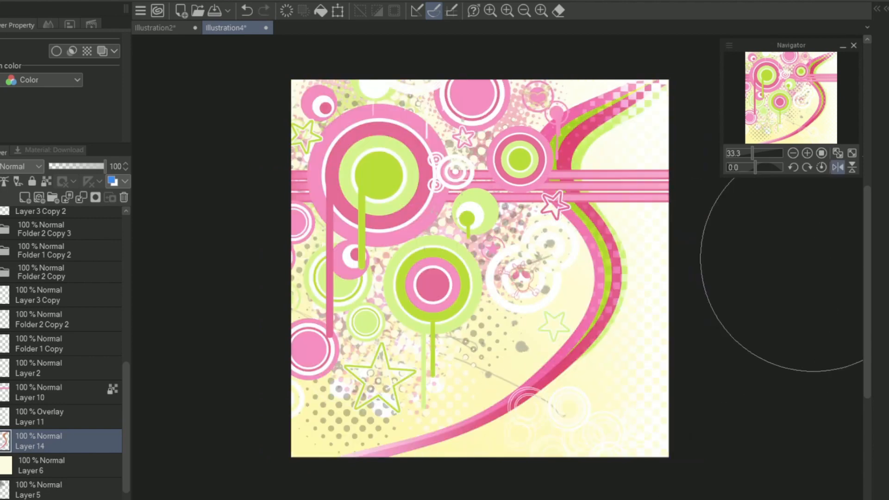
drag(825, 85, 829, 80)
key(ctrl+z)
key(ctrl+z)
key(ctrl+z)
Step: Liquify the ribbon's upper section inward toward the pink rings, flipping the view horizontally to check the curve
click(838, 167)
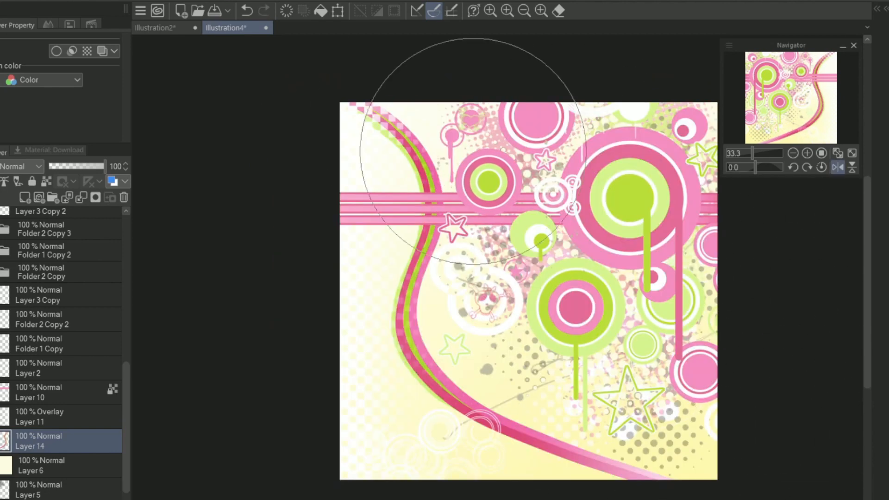
click(838, 167)
drag(661, 105, 632, 110)
click(838, 167)
click(838, 167)
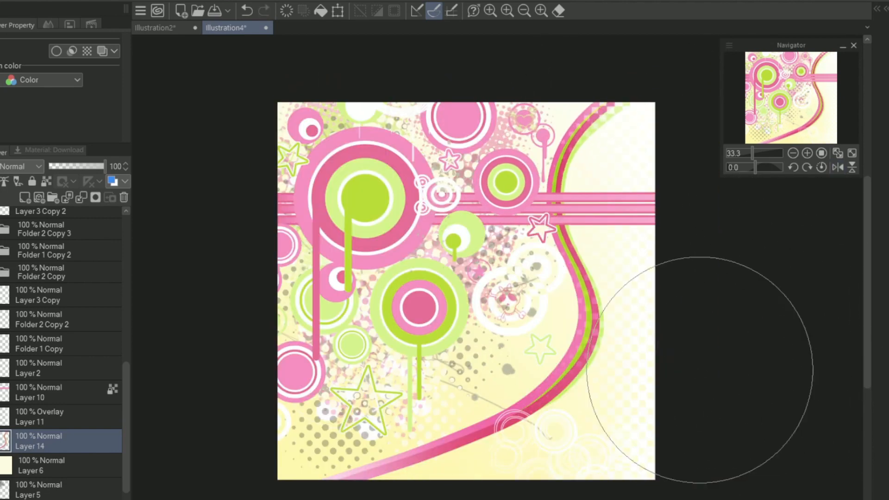
drag(535, 370, 554, 382)
drag(672, 158, 657, 148)
key(ctrl+z)
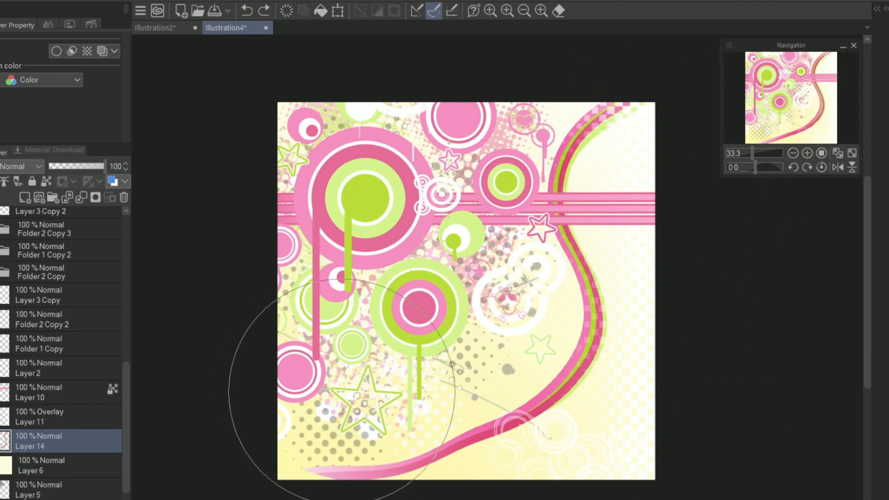
Step: Enlarge the Liquify brush and bend the ribbon's lower end up to meet the canvas's left edge
key(])
key(])
mouse_move(382, 400)
mouse_down()
mouse_move(438, 414)
mouse_move(398, 384)
mouse_up()
click(838, 167)
click(838, 167)
drag(297, 457, 277, 427)
drag(337, 301, 329, 315)
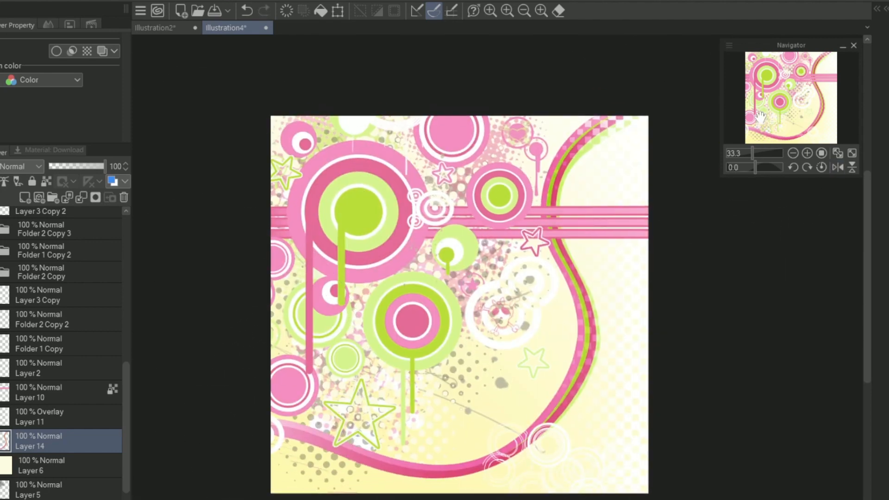
drag(793, 117, 789, 99)
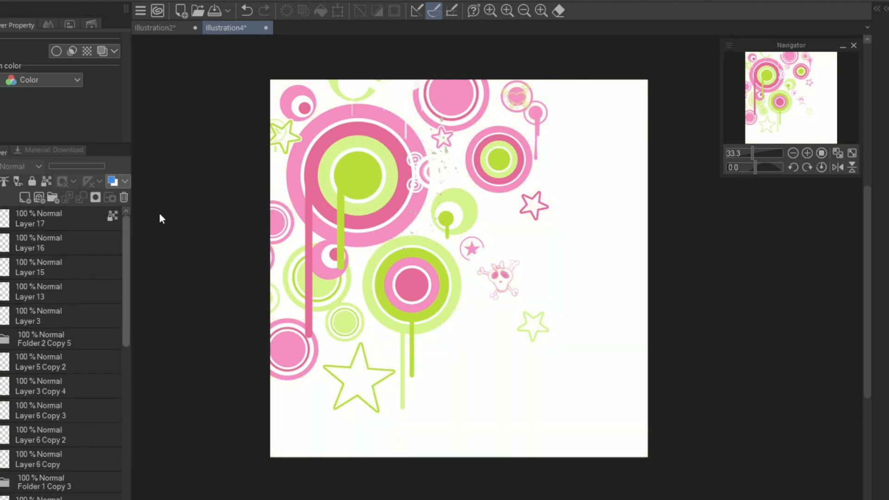
Step: Group the ring and drip layers from Layer 3 downward into one folder beneath Layer 13
click(22, 315)
shift+click(27, 460)
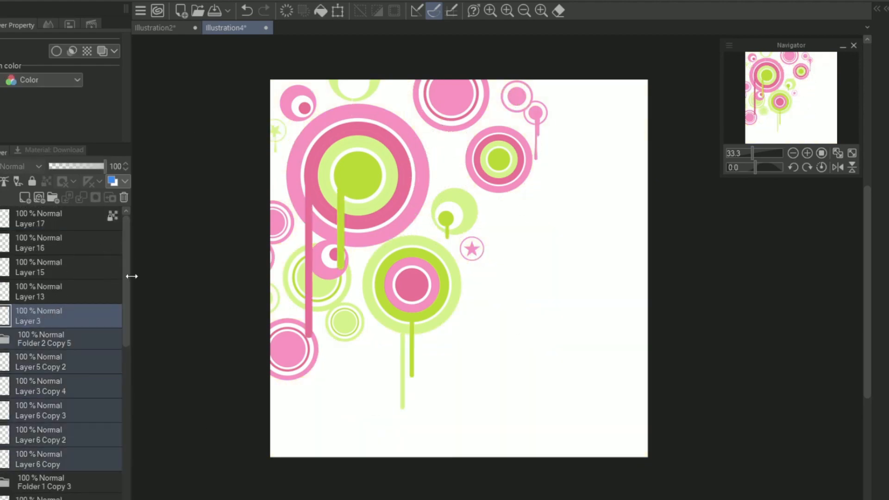
drag(126, 278, 126, 368)
drag(37, 260, 37, 304)
key(ctrl+z)
drag(126, 368, 126, 278)
shift+click(28, 316)
drag(128, 325, 128, 410)
drag(0, 292, 1, 491)
drag(127, 412, 127, 488)
click(0, 342)
right_click(74, 342)
click(271, 254)
click(1, 213)
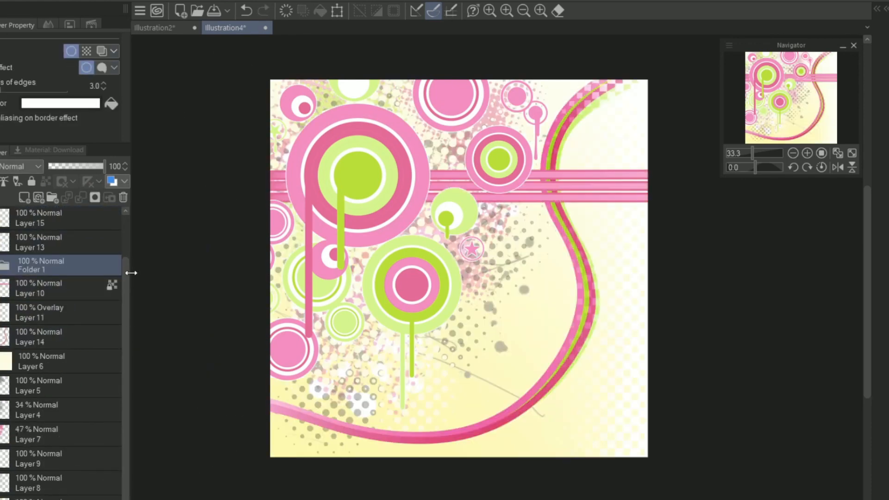
Step: Give the stripes and ribbon layers black 5.0 border effects and clean up stray outline marks near the canvas's lower-left corner
click(60, 285)
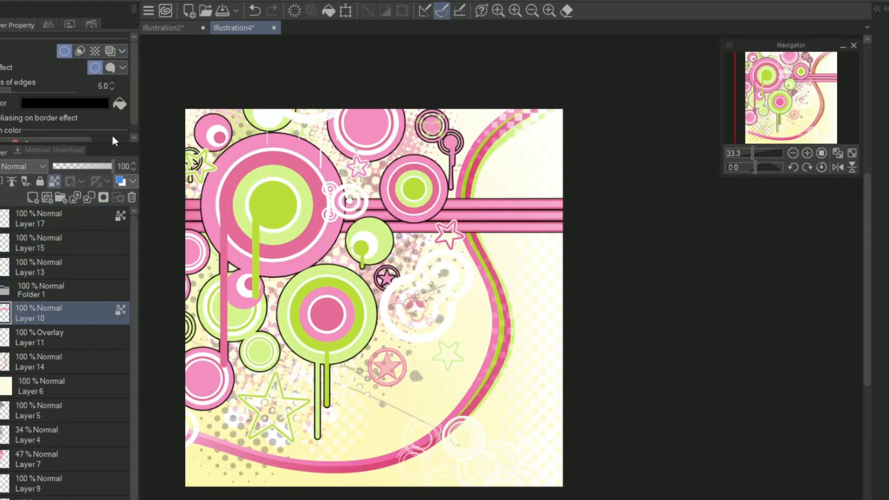
click(60, 362)
click(64, 51)
click(65, 102)
click(857, 241)
drag(177, 445, 211, 388)
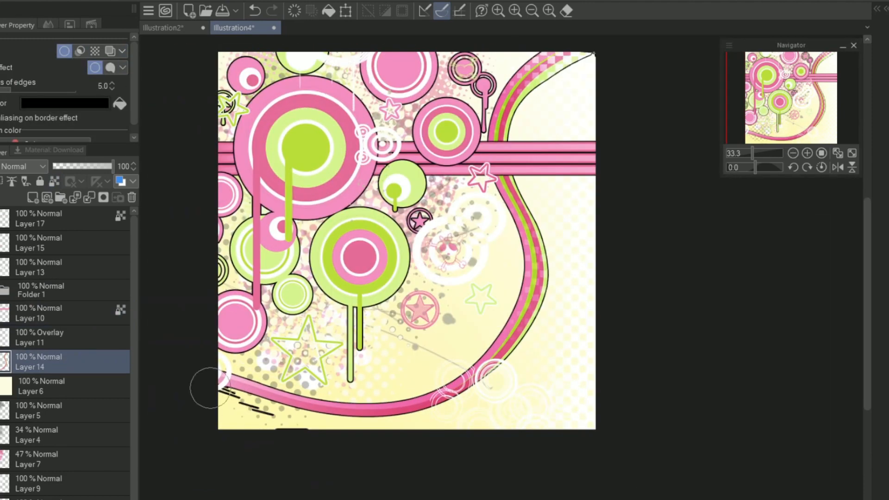
drag(770, 119, 775, 106)
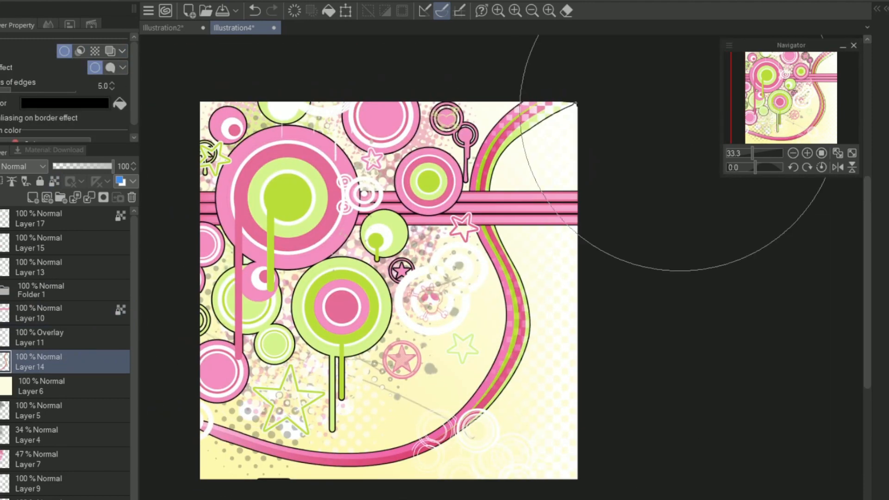
Step: Change the border effect colour of the ribbon layer, the rings folder and the stripes layer to white
click(65, 103)
click(715, 430)
click(885, 247)
click(60, 290)
click(82, 106)
click(714, 430)
click(885, 247)
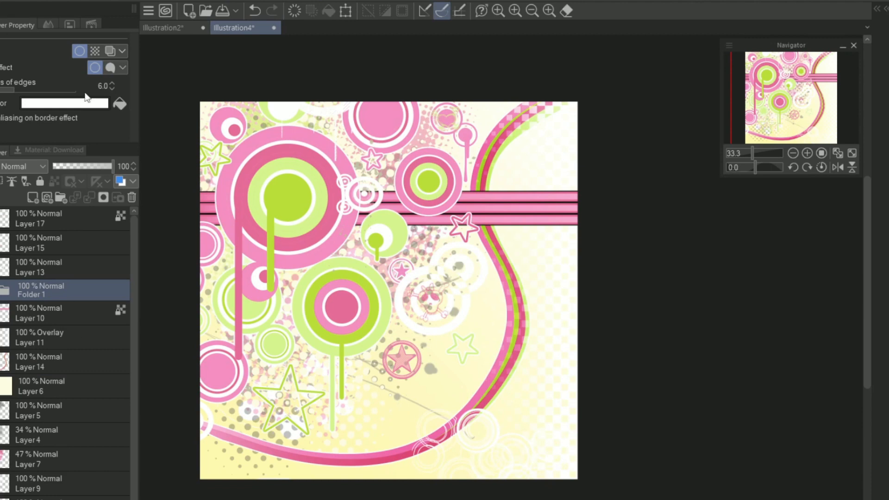
click(60, 314)
click(65, 103)
click(714, 430)
click(885, 248)
drag(787, 111, 790, 109)
Step: Add a layer above all others, paint a soft light glow over the composition, and set its blending mode to Overlay
click(60, 219)
click(33, 198)
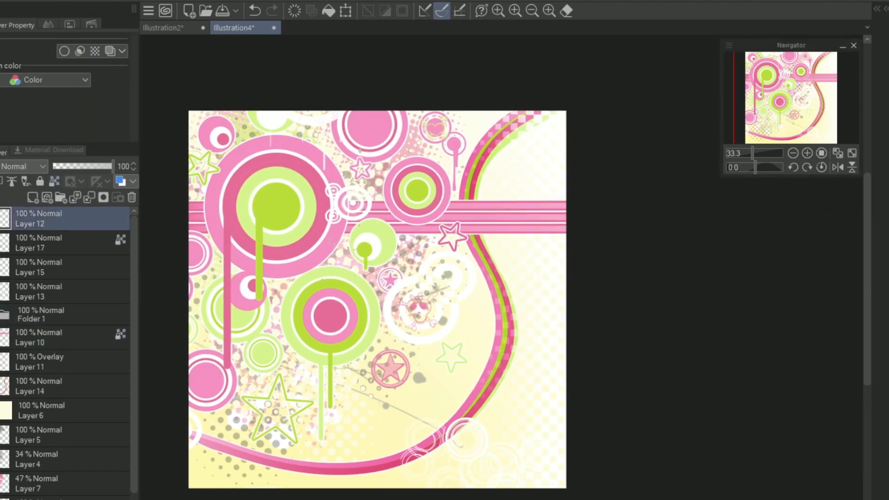
drag(760, 152, 746, 152)
drag(533, 224, 517, 248)
click(807, 153)
click(807, 153)
click(26, 167)
click(32, 330)
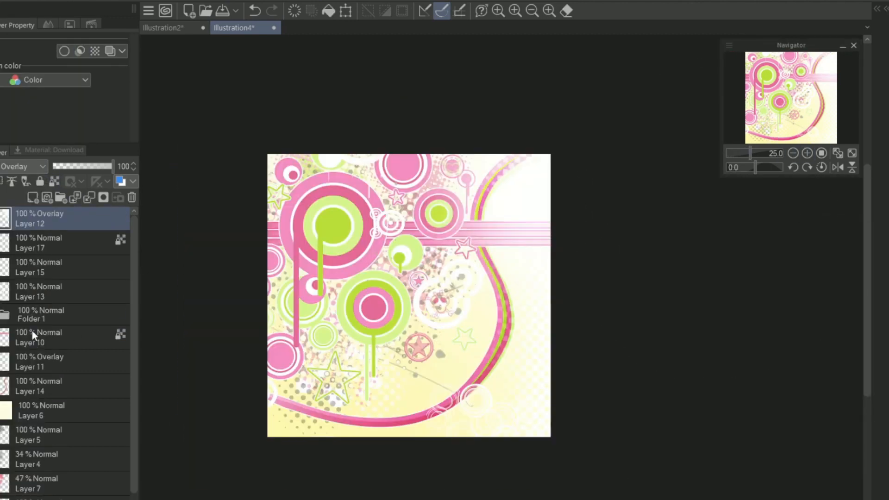
Step: Set the glow layer's blending mode to Color dodge and its opacity to 35%
click(25, 166)
click(25, 275)
click(26, 166)
click(26, 263)
drag(111, 166, 65, 164)
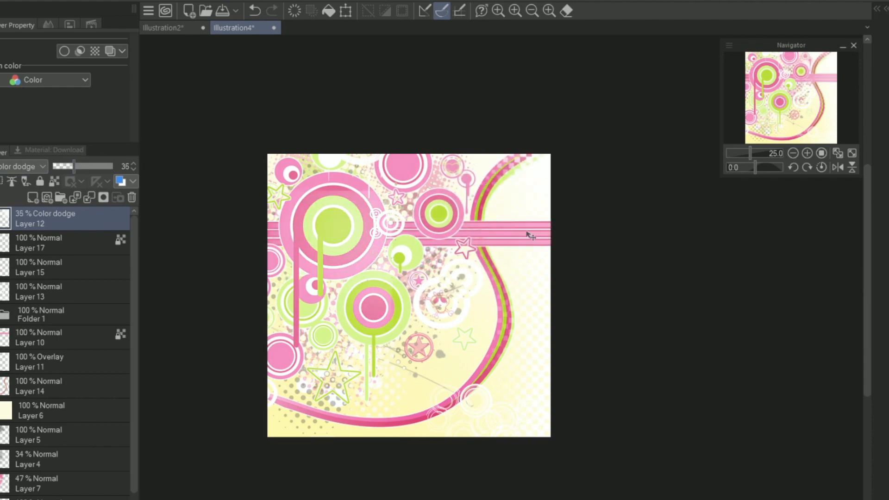
click(808, 154)
click(798, 85)
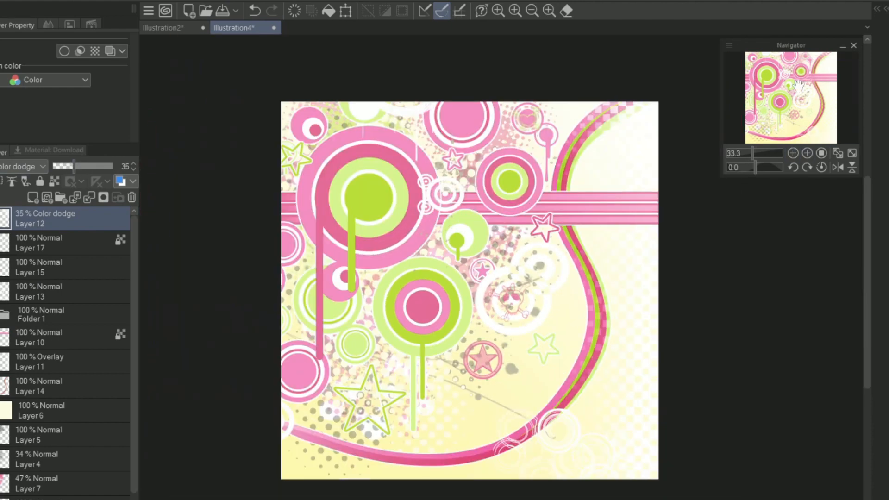